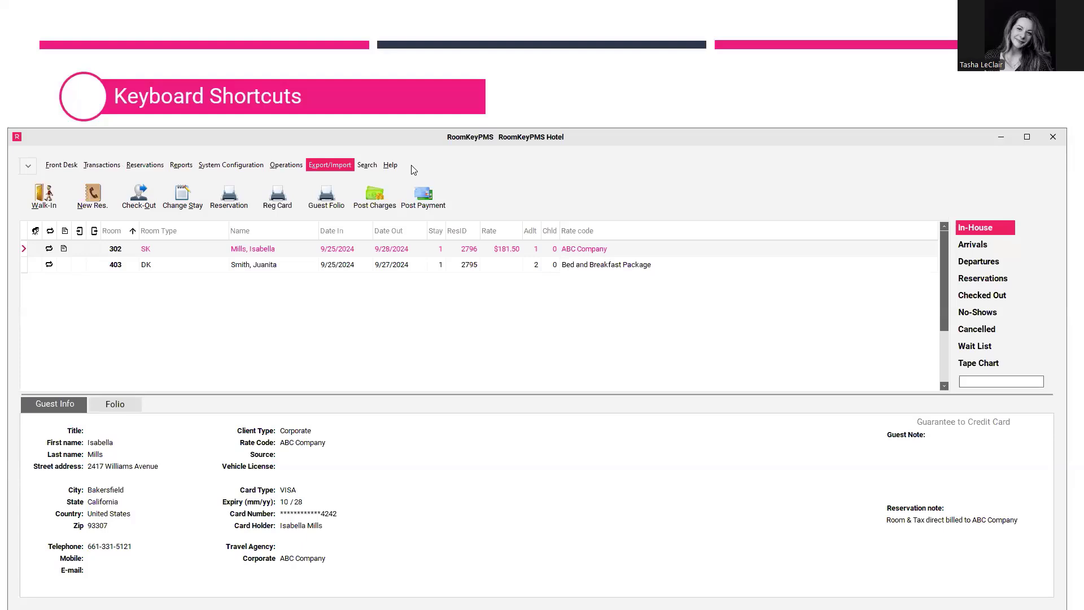
pyautogui.press('Left')
pyautogui.press('Down')
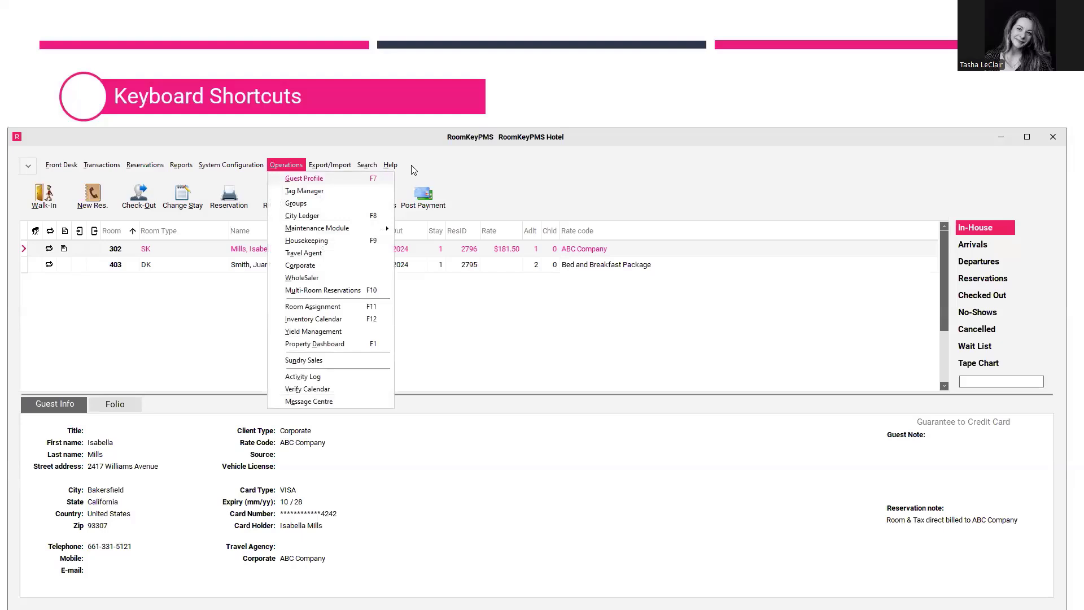
pyautogui.press('Down')
pyautogui.press('Down')
pyautogui.press('Down')
pyautogui.press('Down')
pyautogui.press('Down')
pyautogui.press('Down')
pyautogui.press('Down')
pyautogui.press('Down')
pyautogui.press('Down')
pyautogui.press('Down')
pyautogui.press('Down')
pyautogui.press('Down')
pyautogui.press('Down')
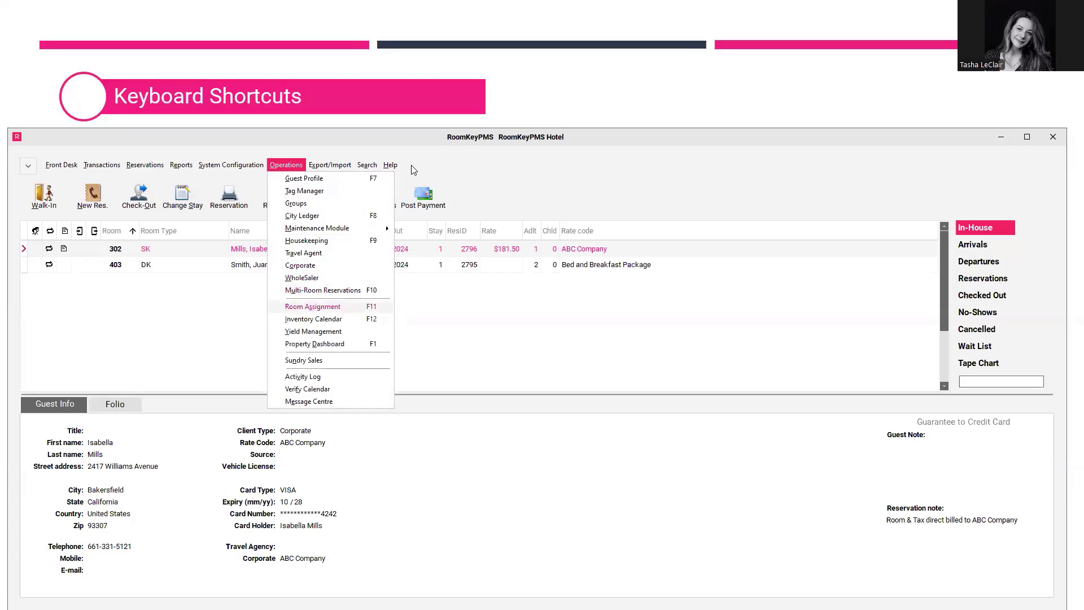
pyautogui.press('Down')
pyautogui.press('Up')
pyautogui.press('Up')
pyautogui.press('Up')
pyautogui.press('Up')
pyautogui.press('Up')
pyautogui.press('Up')
pyautogui.press('Up')
pyautogui.press('Up')
pyautogui.press('Up')
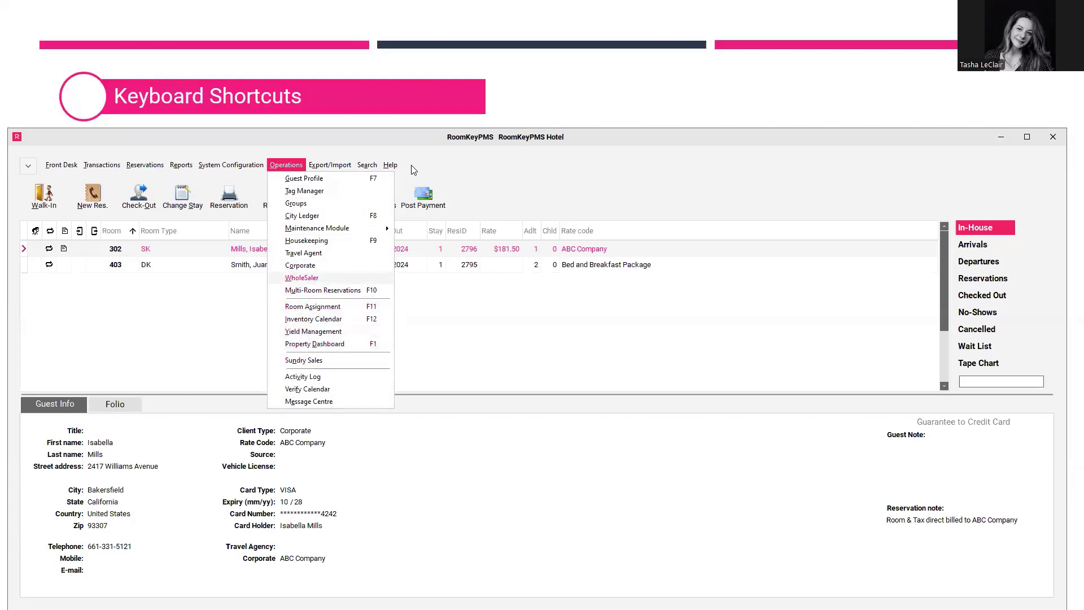
pyautogui.press('Up')
pyautogui.press('Up')
pyautogui.press('Up')
pyautogui.press('Up')
pyautogui.press('Up')
pyautogui.press('Up')
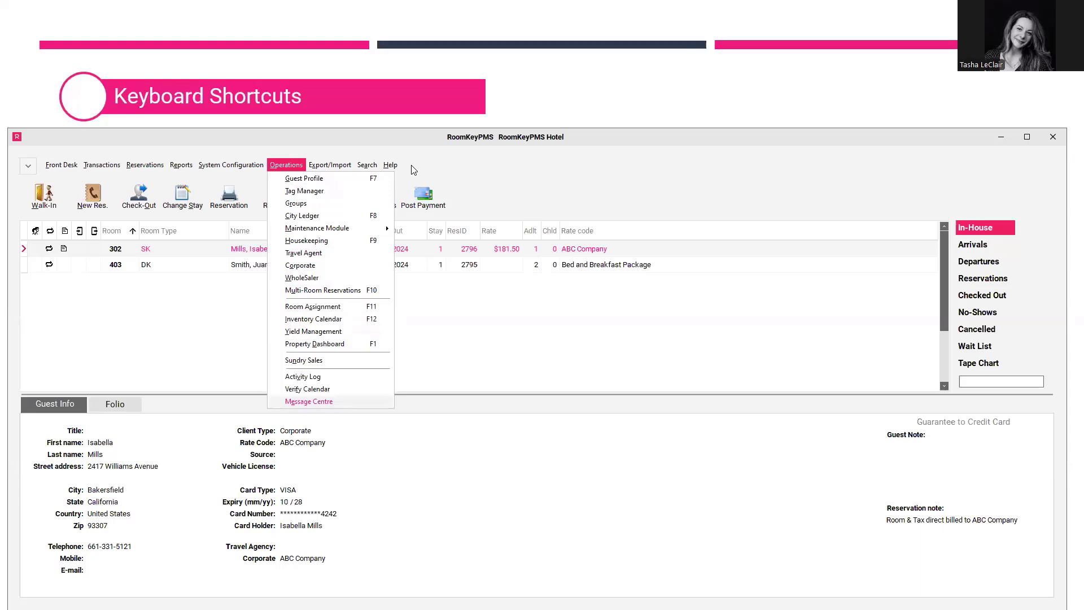
pyautogui.press('Escape')
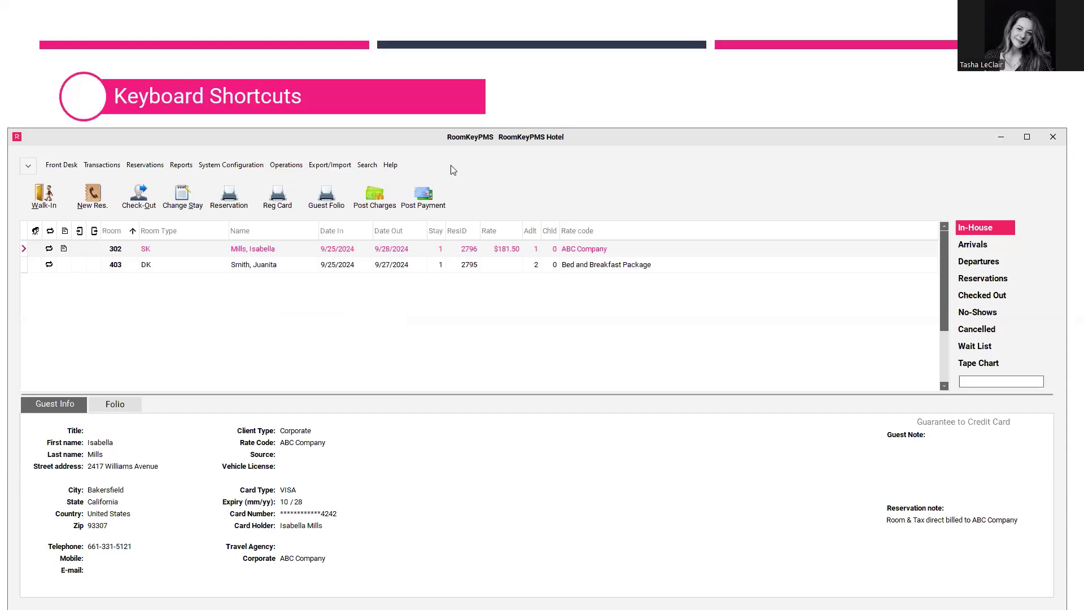
pyautogui.press('alt')
pyautogui.press('h')
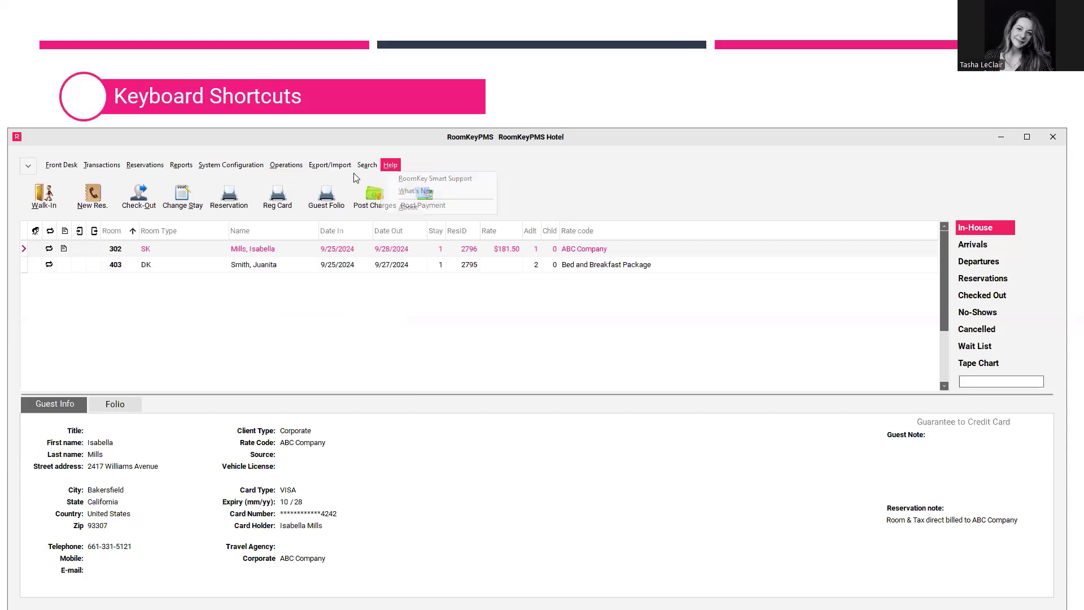
pyautogui.moveTo(272, 169)
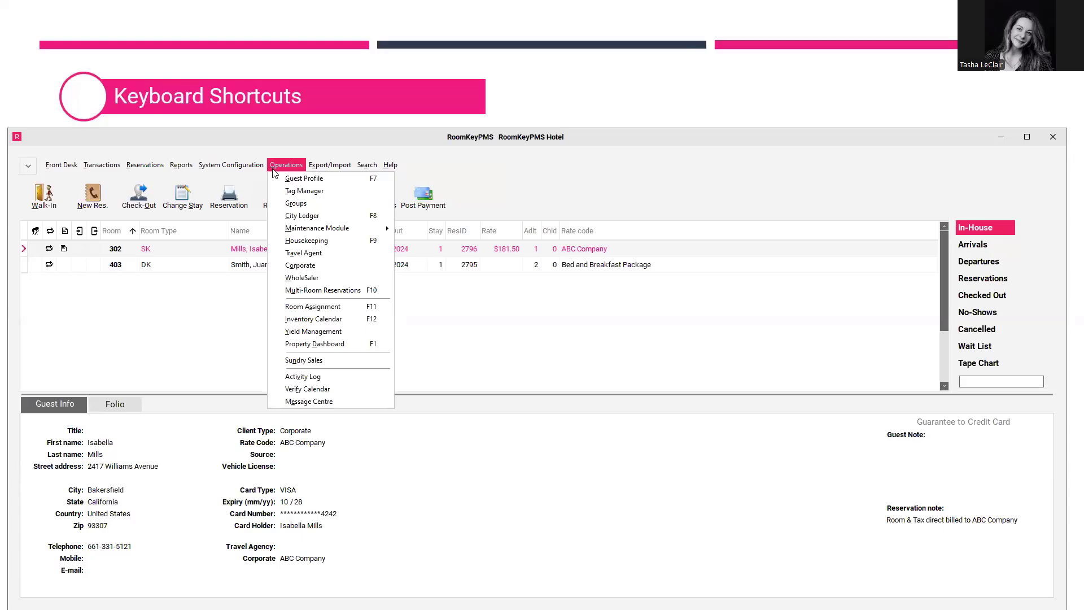
pyautogui.click(531, 181)
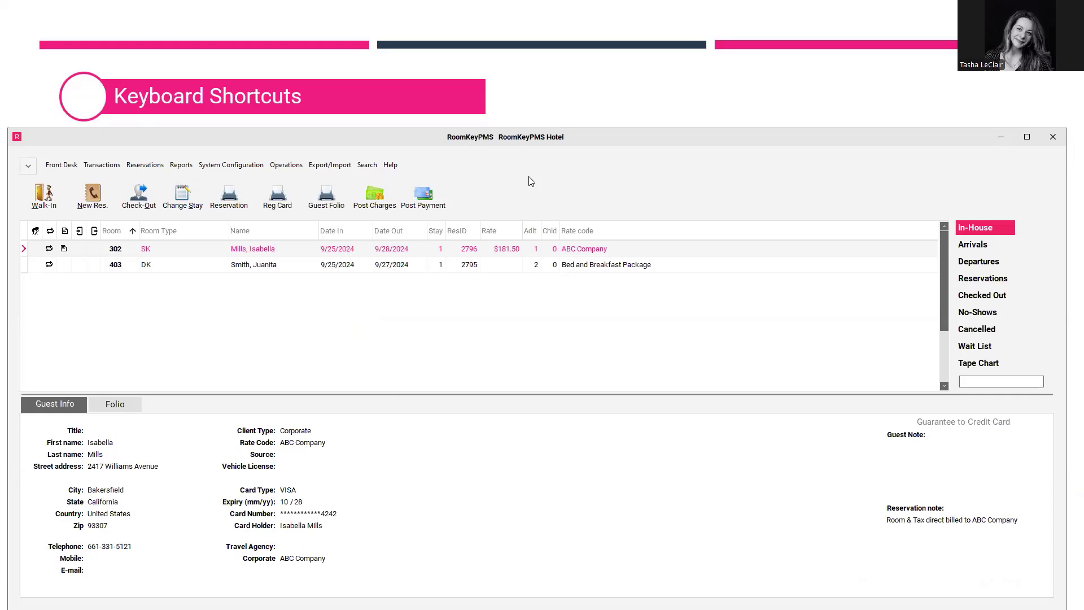
pyautogui.hotkey('alt', 'p')
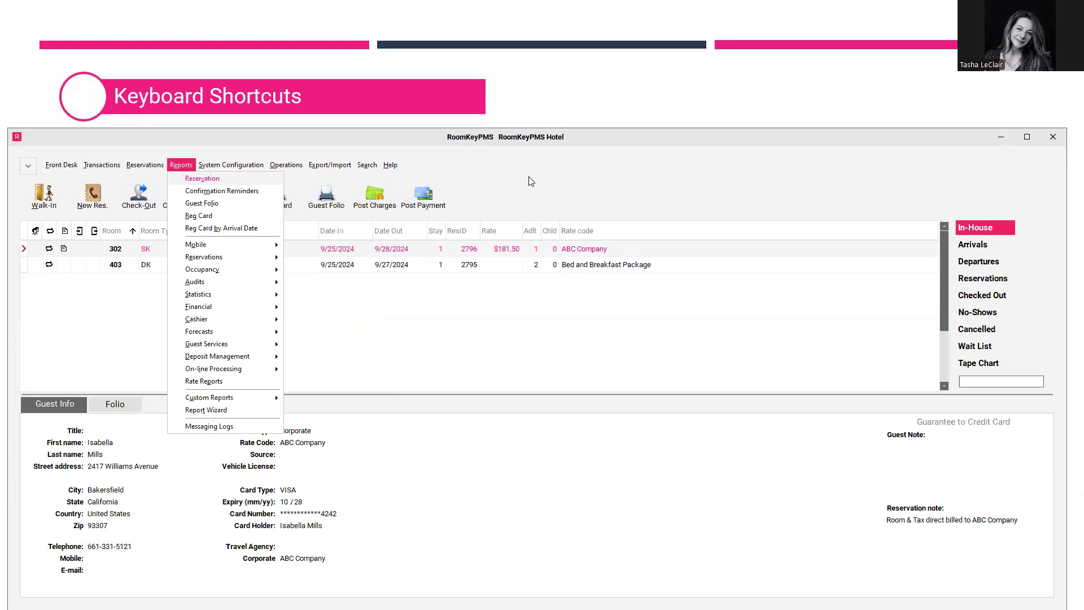
pyautogui.press('Escape')
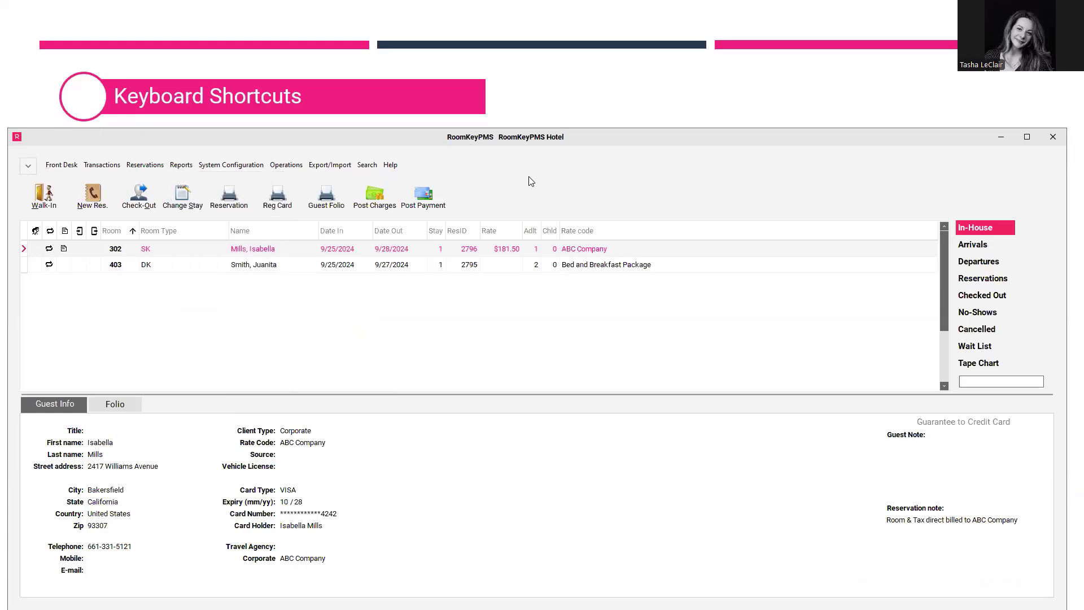
pyautogui.click(587, 117)
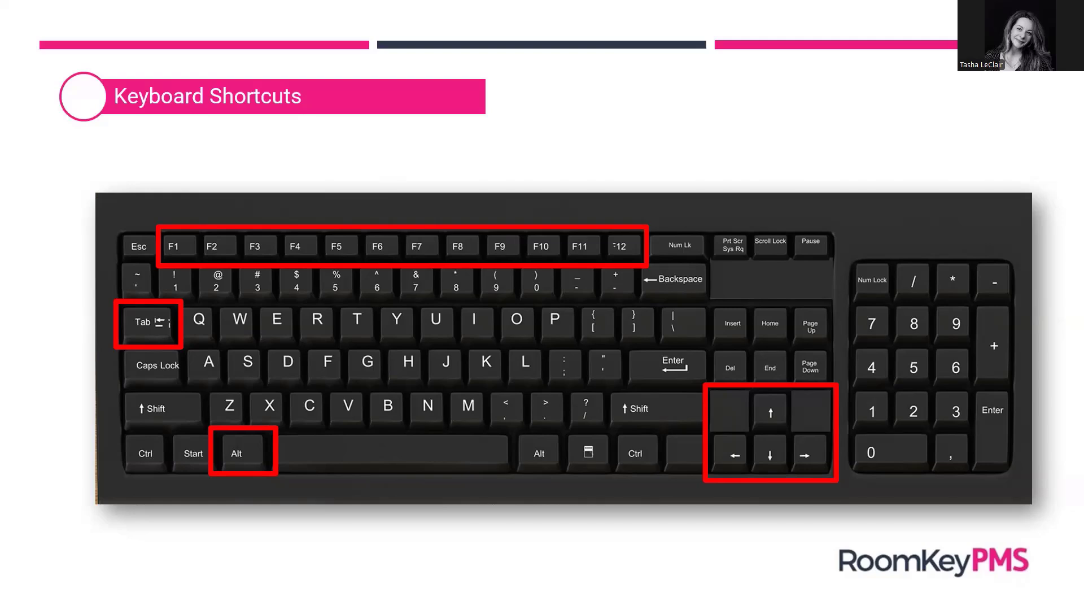
pyautogui.press('Right')
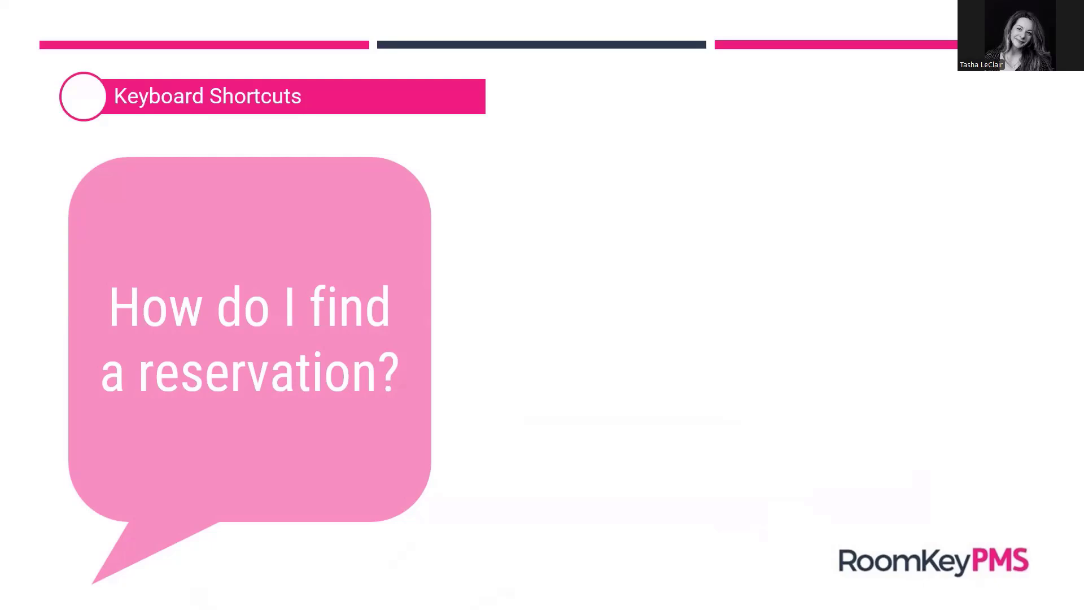
pyautogui.press('Right')
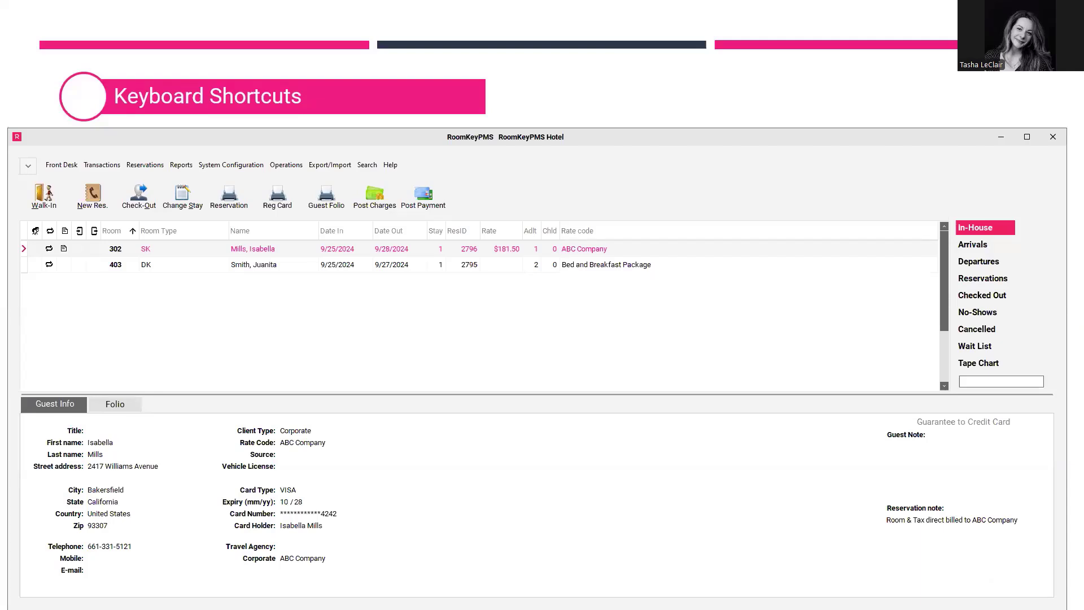
# Step: Search the reservations by the guest's last name and review the matches through to the end of the list
pyautogui.hotkey('ctrl', 'f')
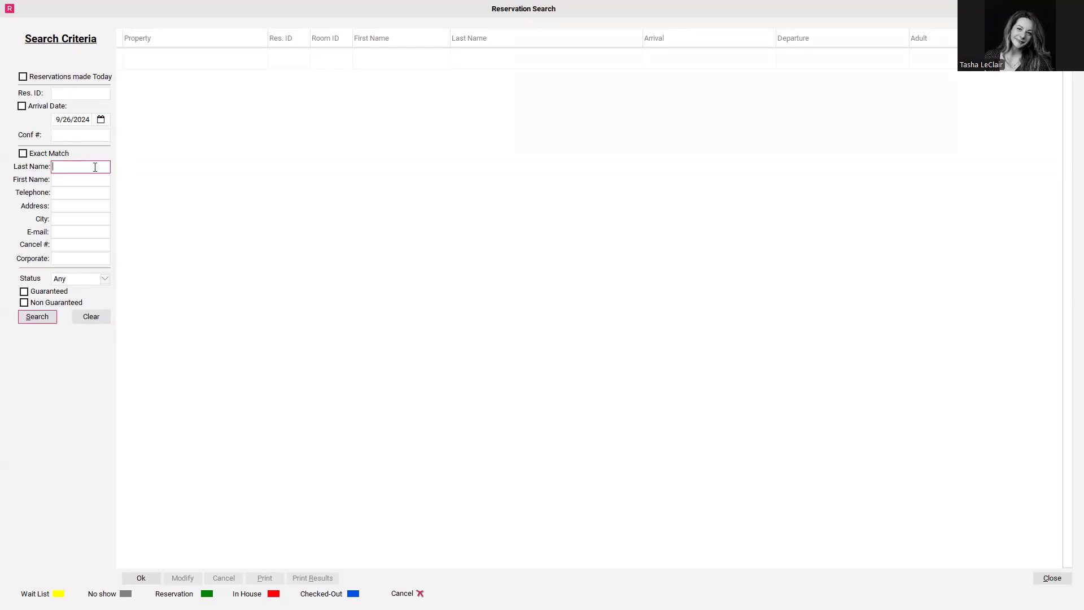
pyautogui.write('lec')
pyautogui.press('Tab')
pyautogui.press('Tab')
pyautogui.press('Tab')
pyautogui.press('Tab')
pyautogui.press('Tab')
pyautogui.press('Tab')
pyautogui.hotkey('shift', 'Tab')
pyautogui.hotkey('shift', 'Tab')
pyautogui.hotkey('shift', 'Tab')
pyautogui.hotkey('shift', 'Tab')
pyautogui.hotkey('shift', 'Tab')
pyautogui.click(95, 167)
pyautogui.press('BackSpace')
pyautogui.press('BackSpace')
pyautogui.press('BackSpace')
pyautogui.write('leclair')
pyautogui.press('Return')
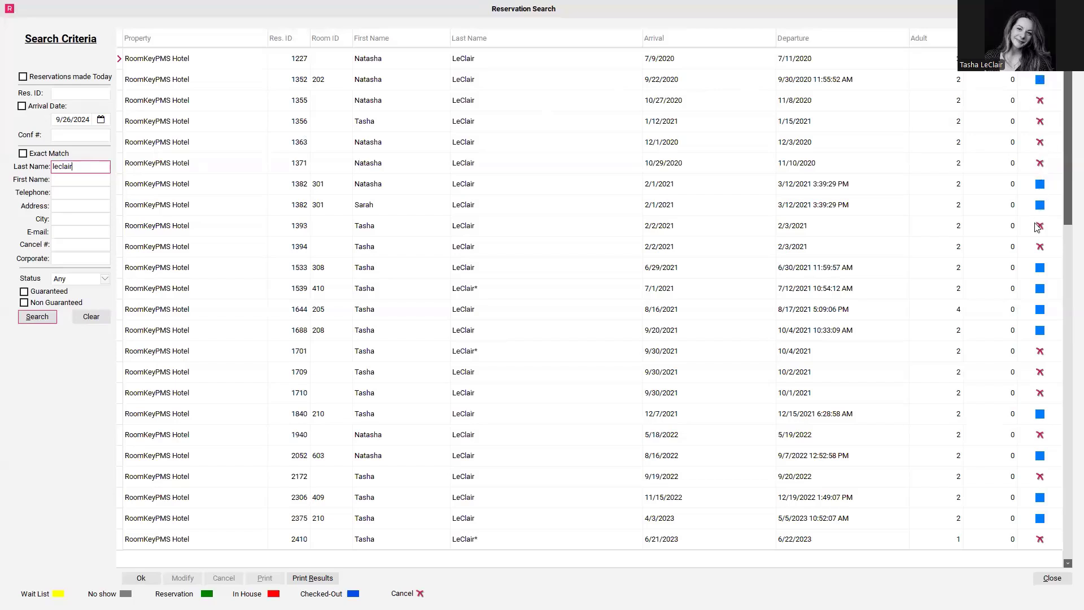
pyautogui.moveTo(1068, 203); pyautogui.dragTo(1064, 550)
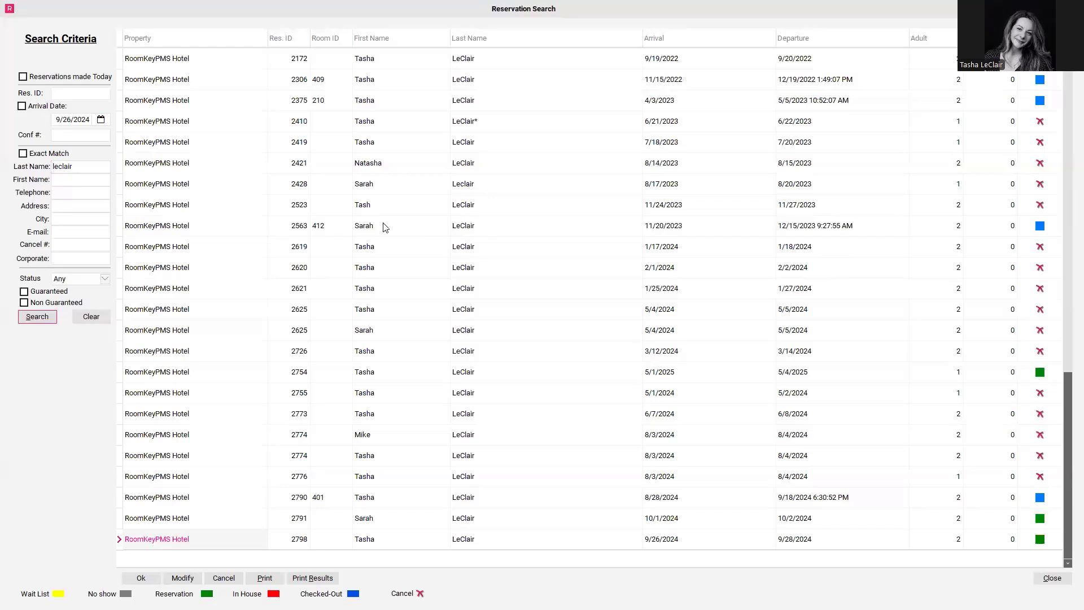
# Step: Clear the search criteria and results, and close the reservation search
pyautogui.click(93, 319)
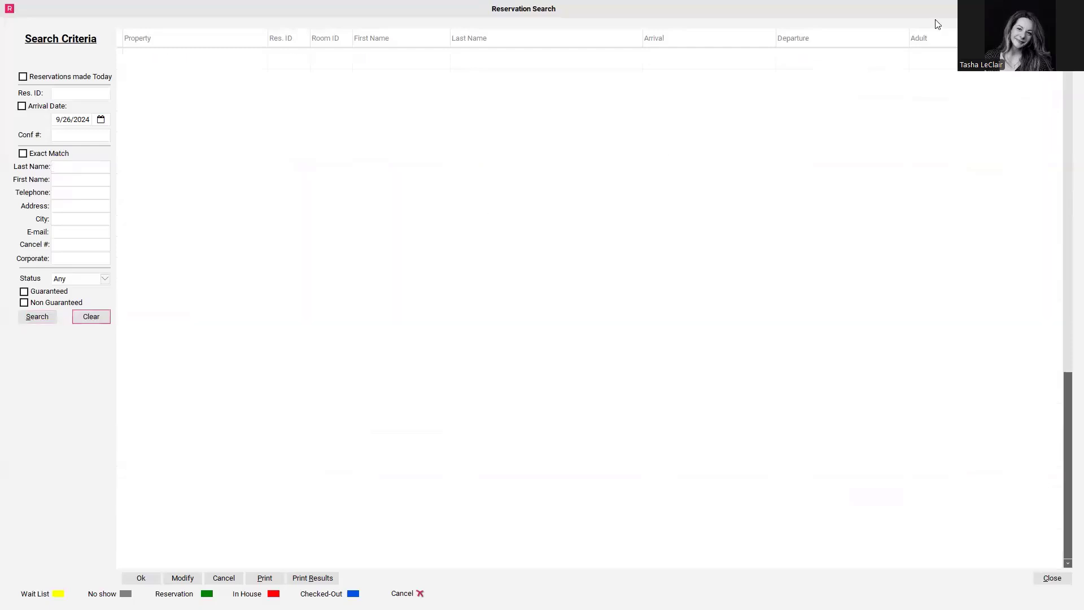
pyautogui.click(1071, 8)
pyautogui.click(827, 108)
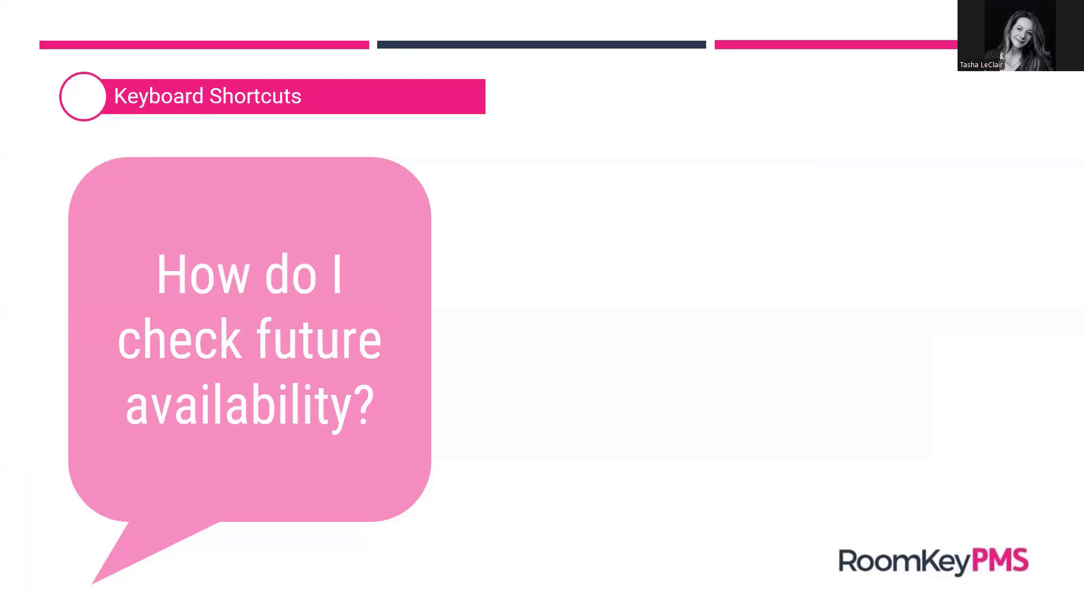
pyautogui.press('Right')
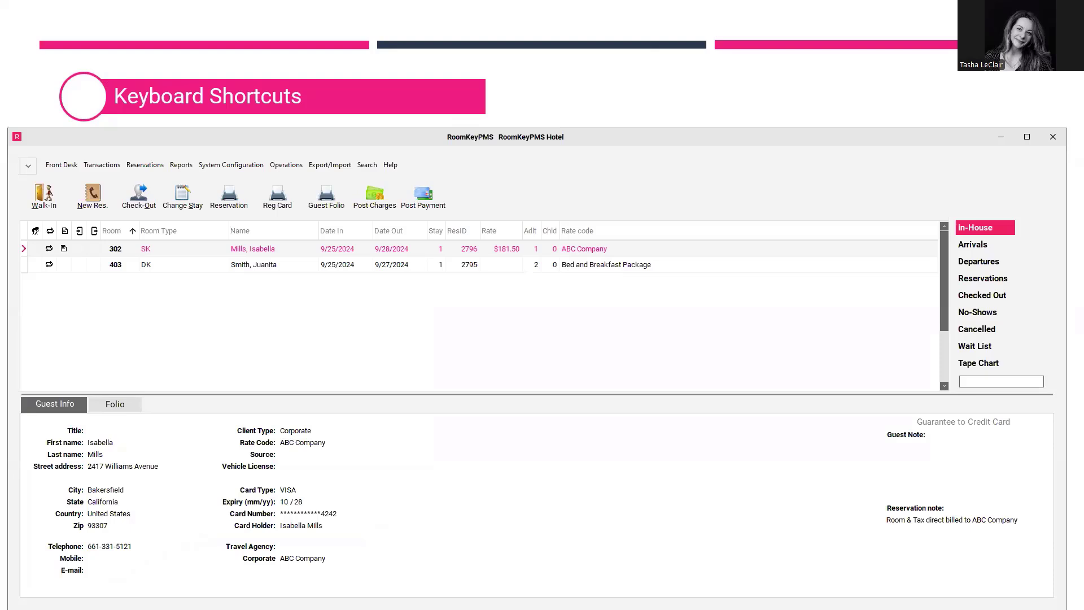
# Step: Check room availability in a new reservation with arrival 12/31/2024 for 2 nights
pyautogui.hotkey('alt', 'n')
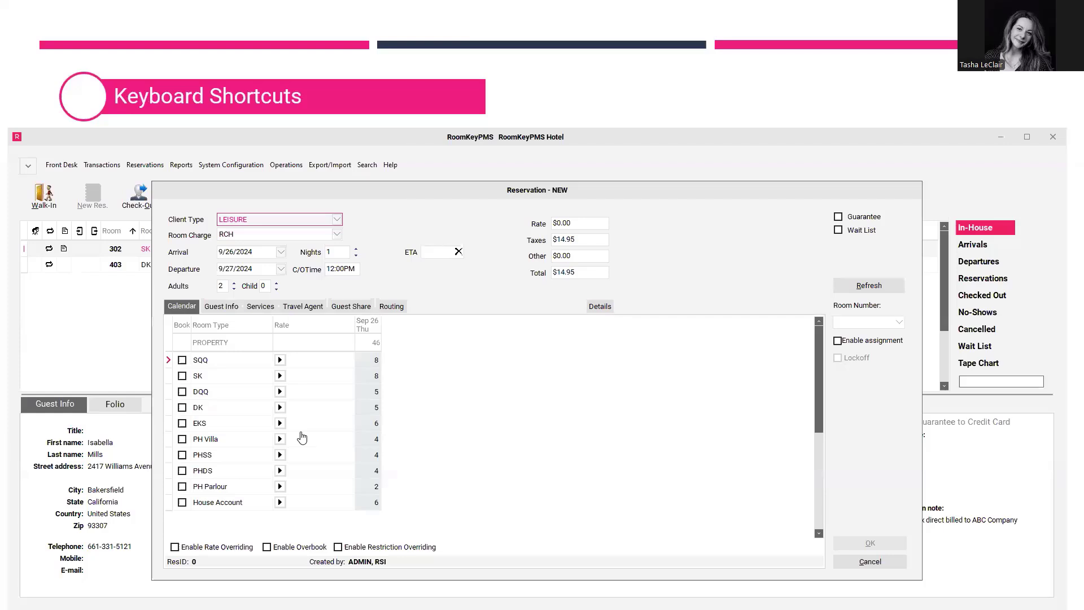
pyautogui.press('Tab')
pyautogui.press('Tab')
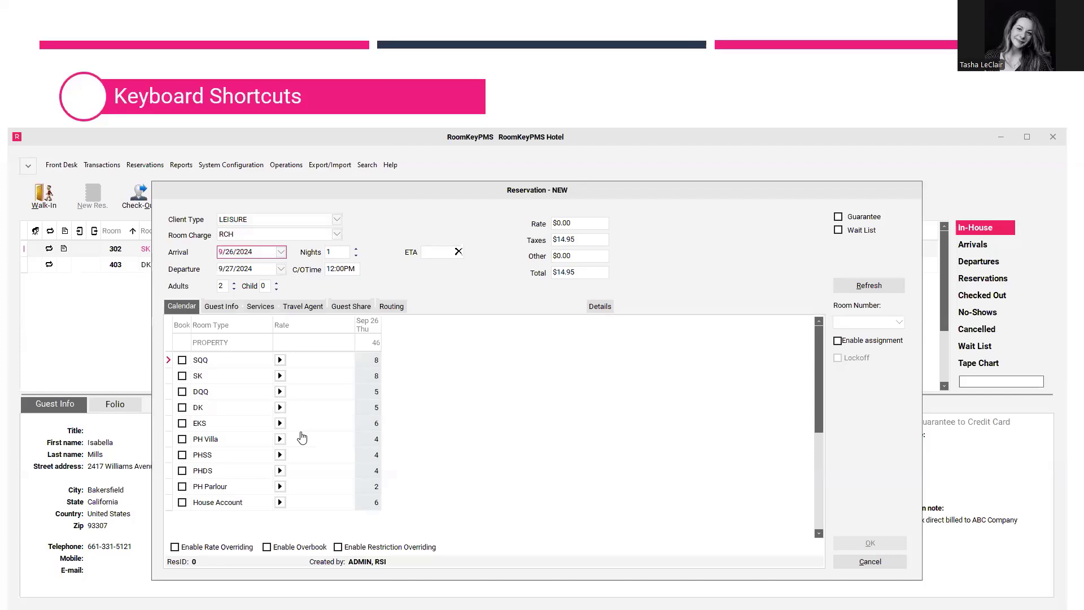
pyautogui.write('12')
pyautogui.hotkey('alt', 'r')
pyautogui.write('31')
pyautogui.press('Tab')
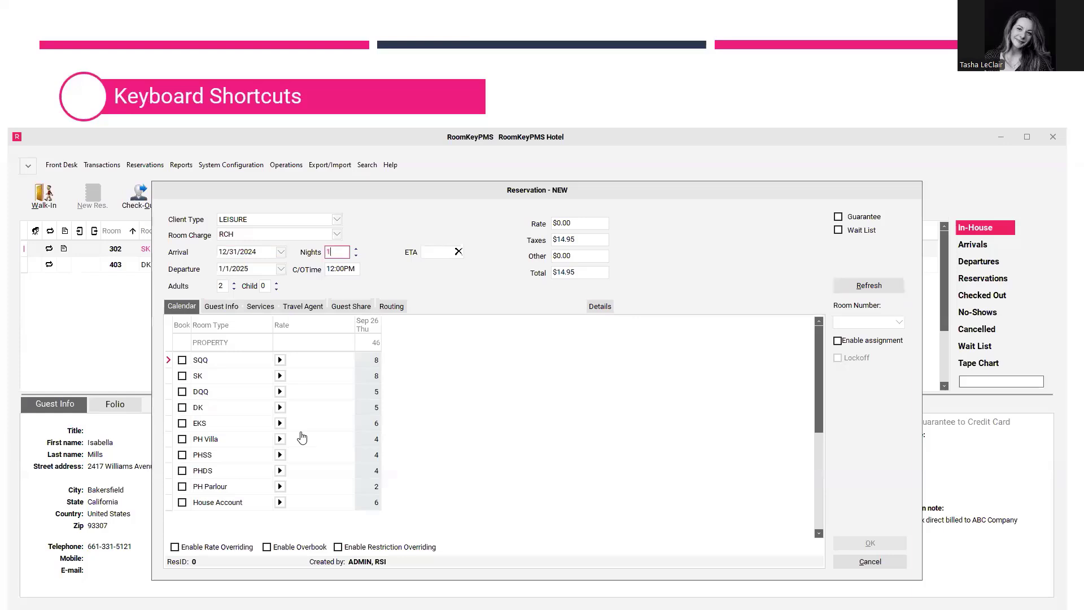
pyautogui.write('2')
pyautogui.press('Return')
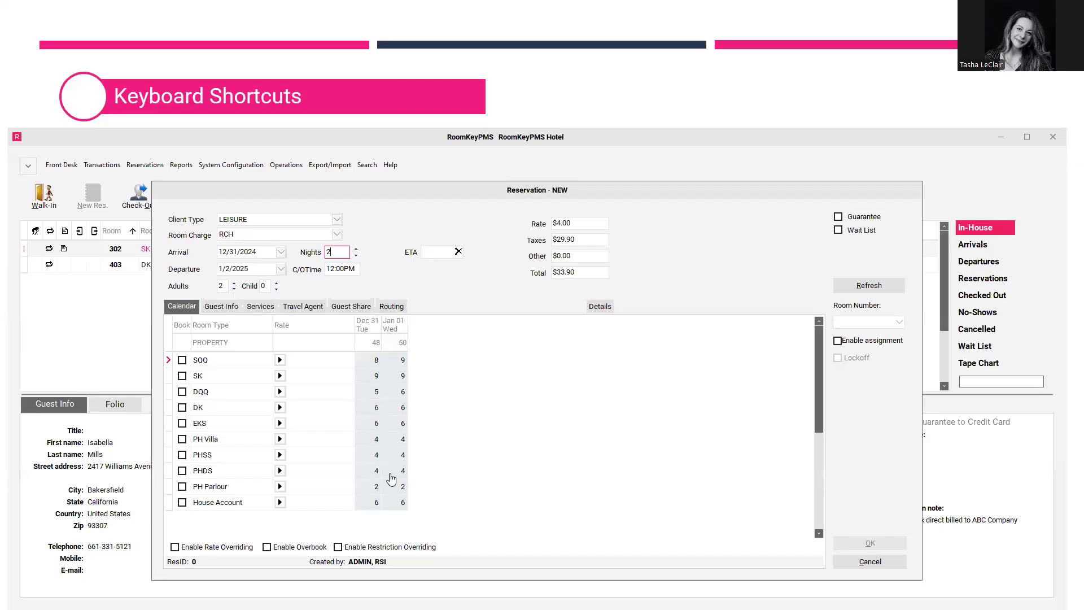
# Step: View the rates offered for the SQQ room type and cancel the new reservation without saving
pyautogui.click(280, 361)
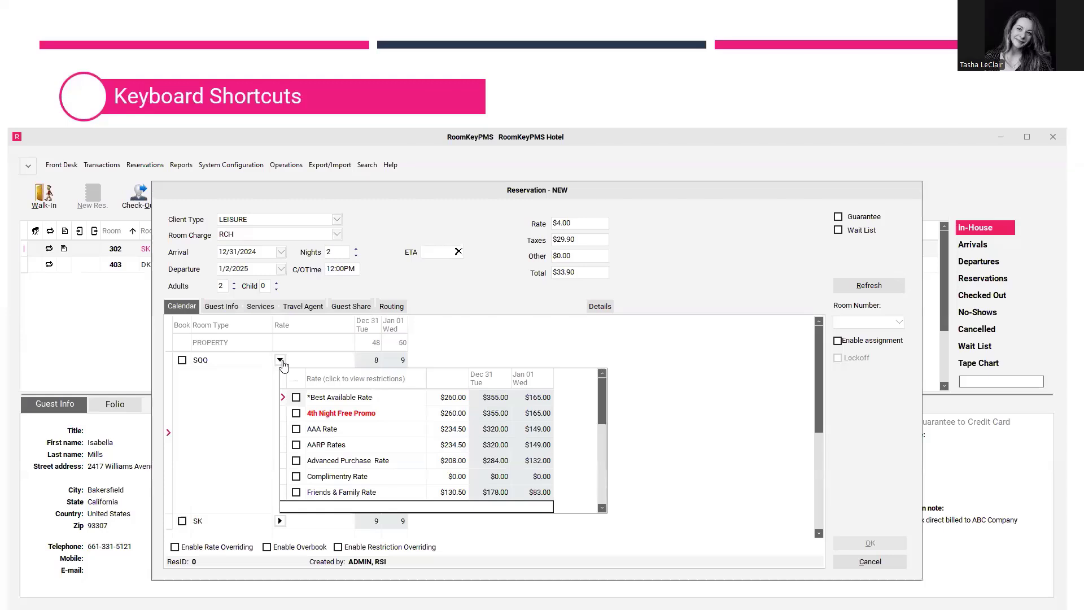
pyautogui.click(280, 360)
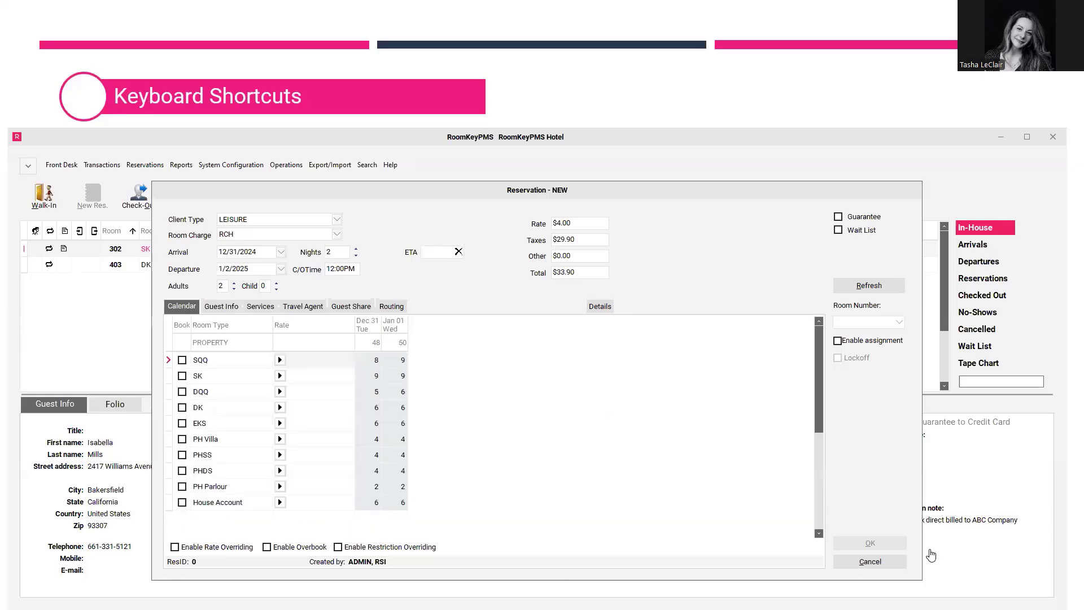
pyautogui.click(880, 566)
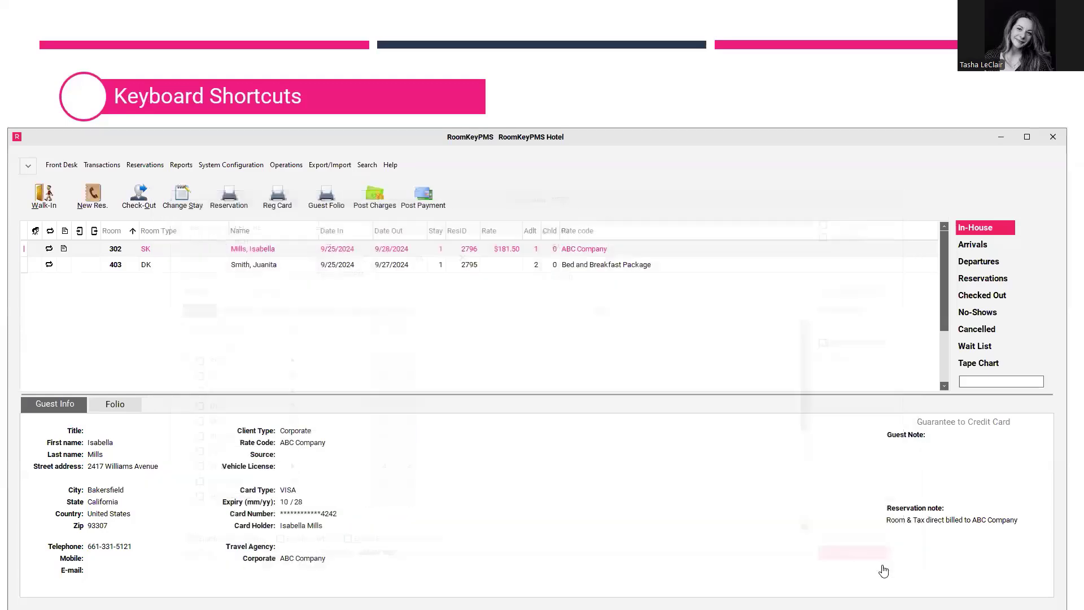
pyautogui.click(792, 108)
pyautogui.click(793, 109)
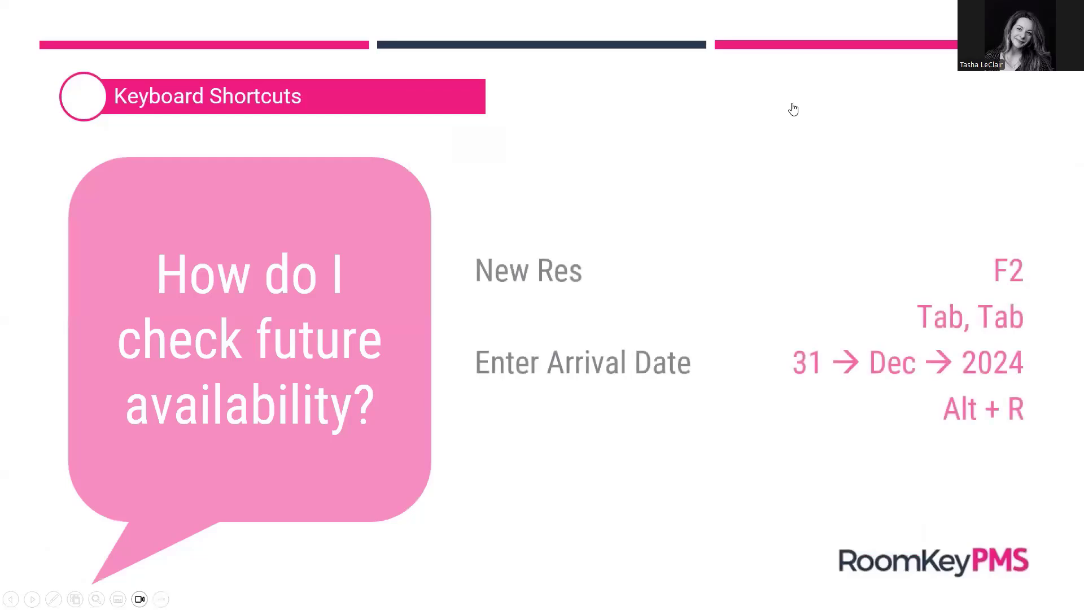
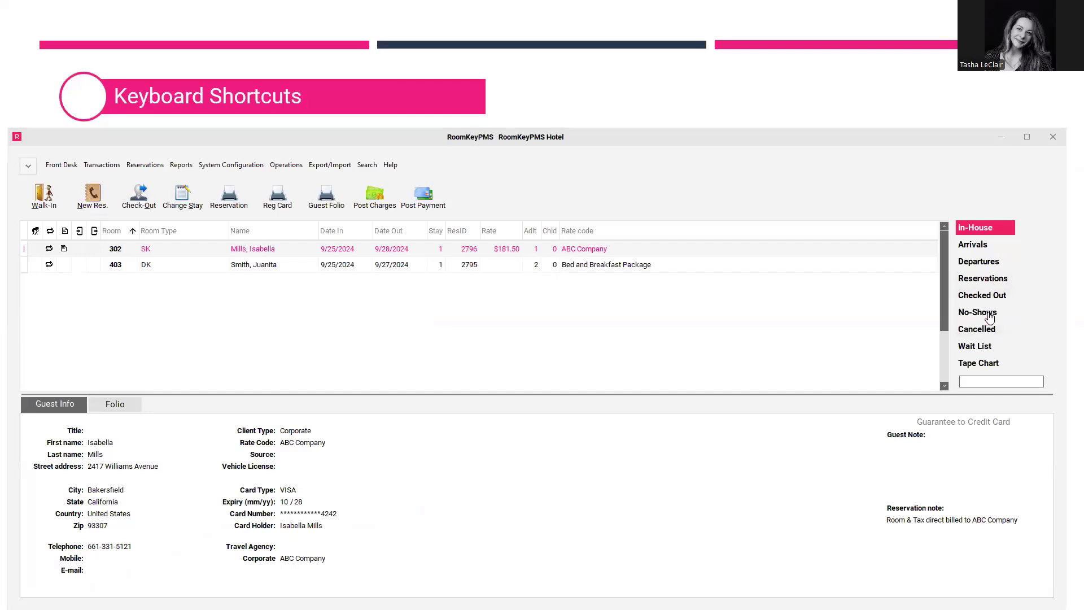
# Step: Display the No-Shows list and switch back to the In-House list
pyautogui.click(989, 318)
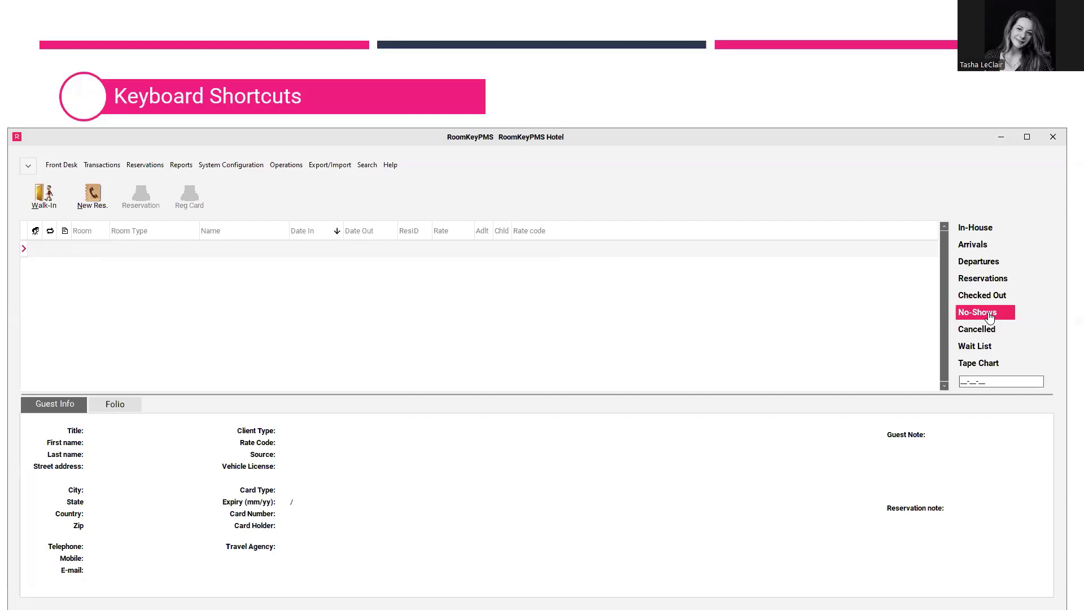
pyautogui.hotkey('alt', 'f')
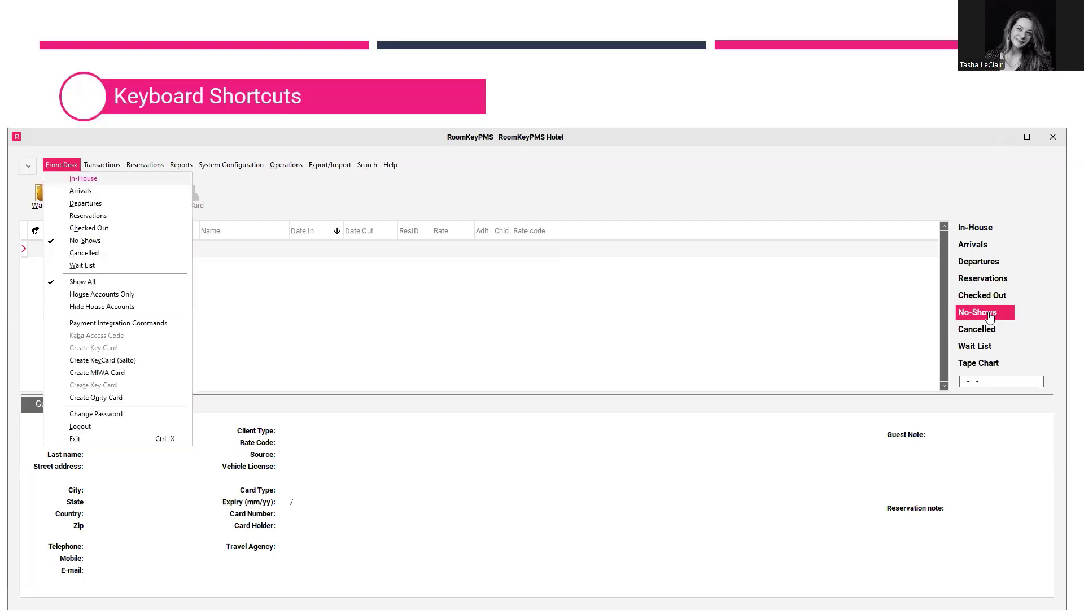
pyautogui.press('i')
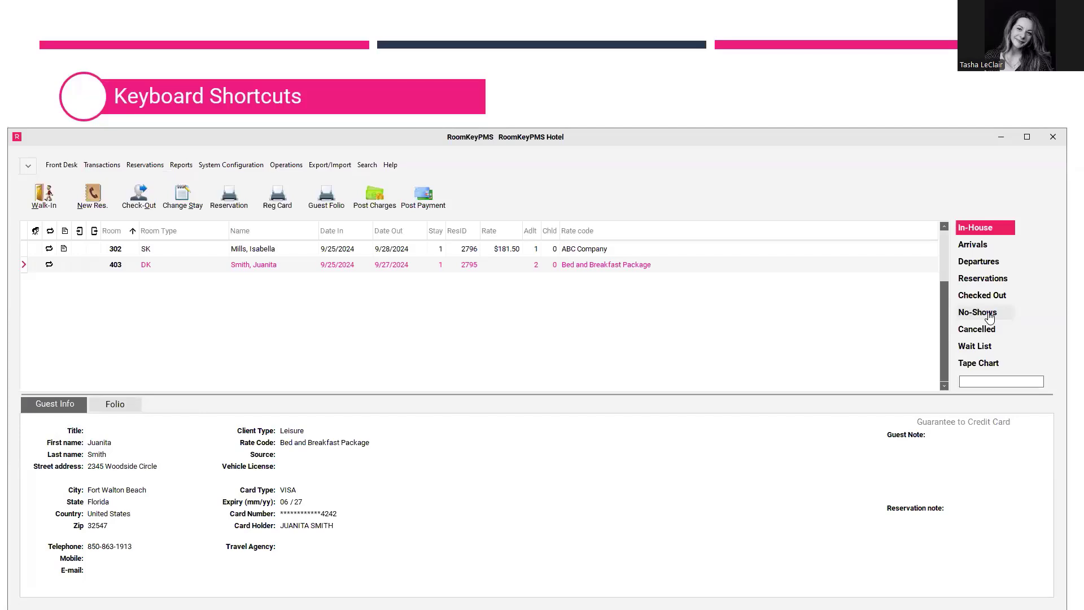
# Step: Look up room 403 and room 302 in turn in the In-House list
pyautogui.press('Tab')
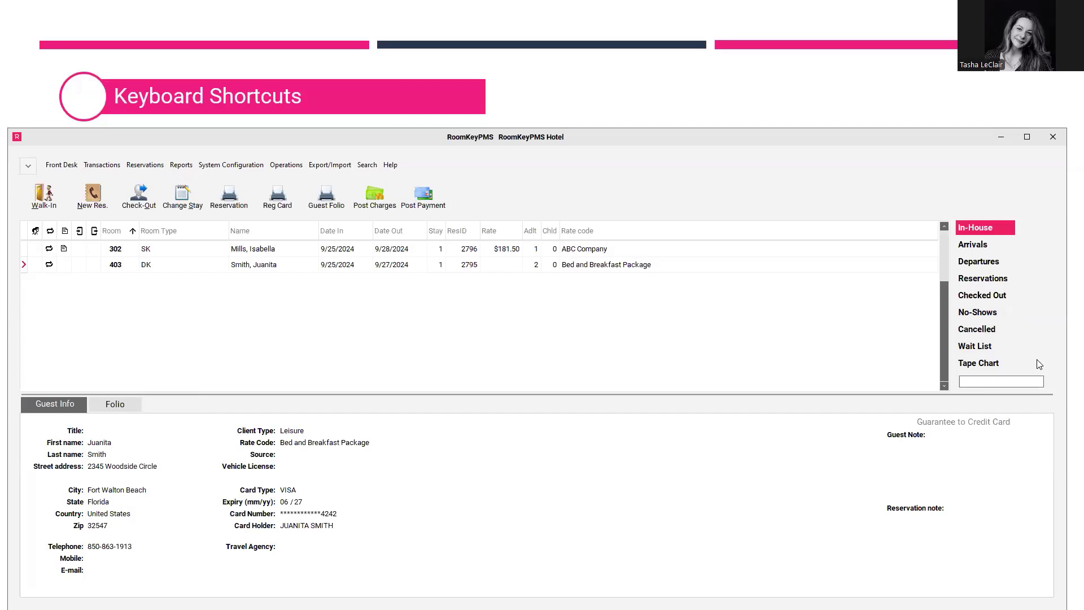
pyautogui.write('403')
pyautogui.press('BackSpace')
pyautogui.press('BackSpace')
pyautogui.press('BackSpace')
pyautogui.write('302')
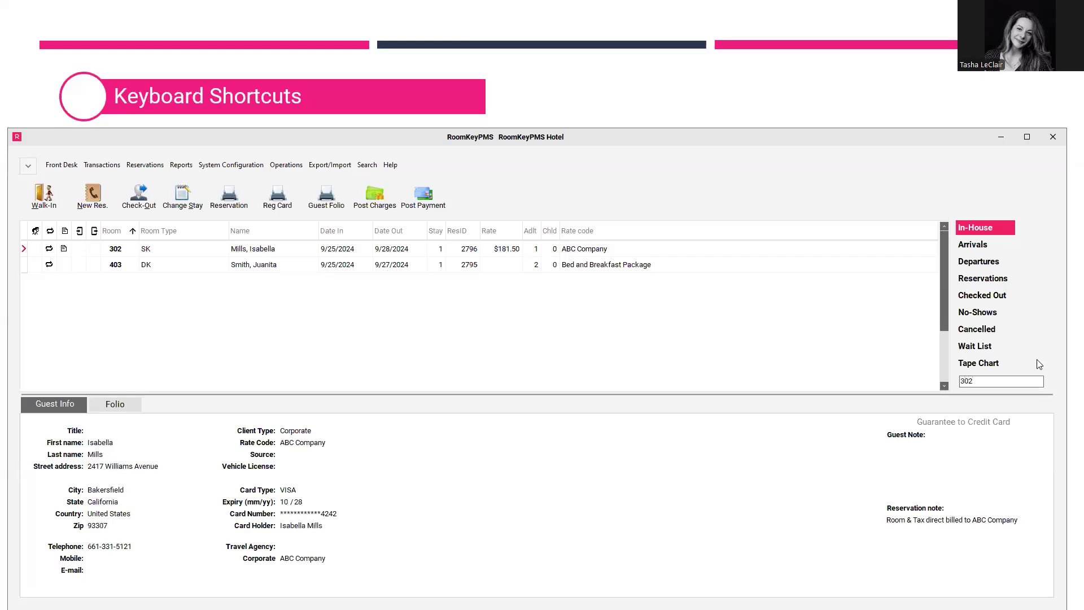
# Step: Look up room 403 in the In-House list and start posting a charge to its guest
pyautogui.press('BackSpace')
pyautogui.press('BackSpace')
pyautogui.press('BackSpace')
pyautogui.write('403')
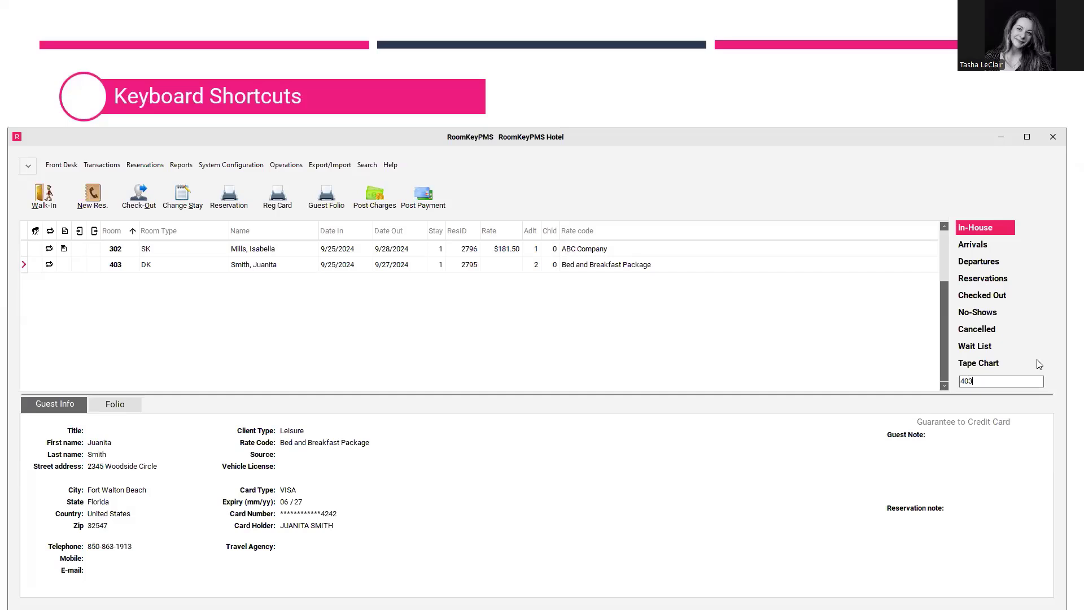
pyautogui.hotkey('alt', 't')
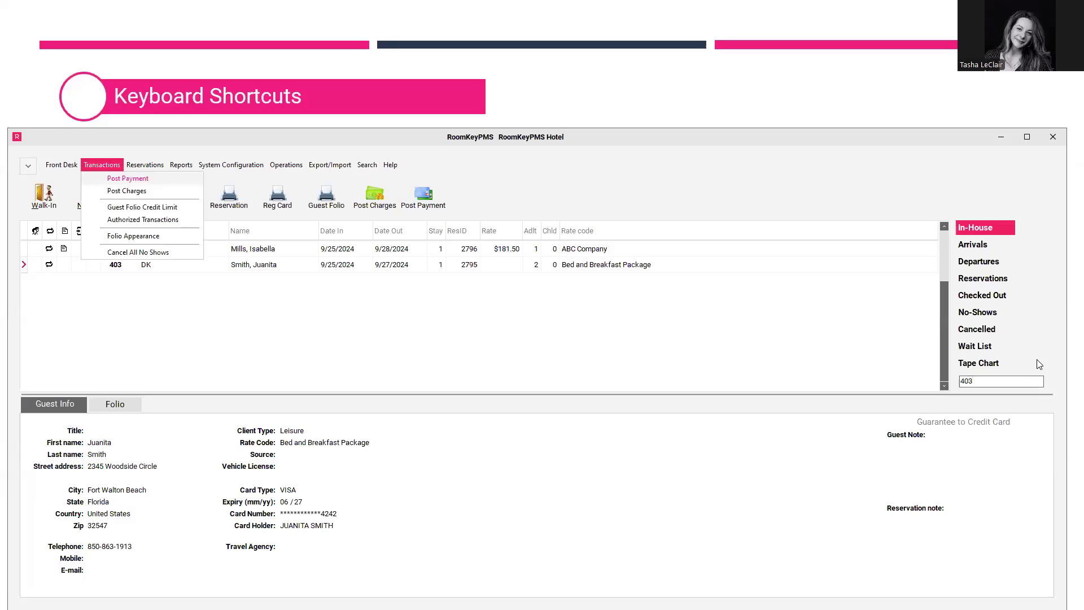
pyautogui.press('Down')
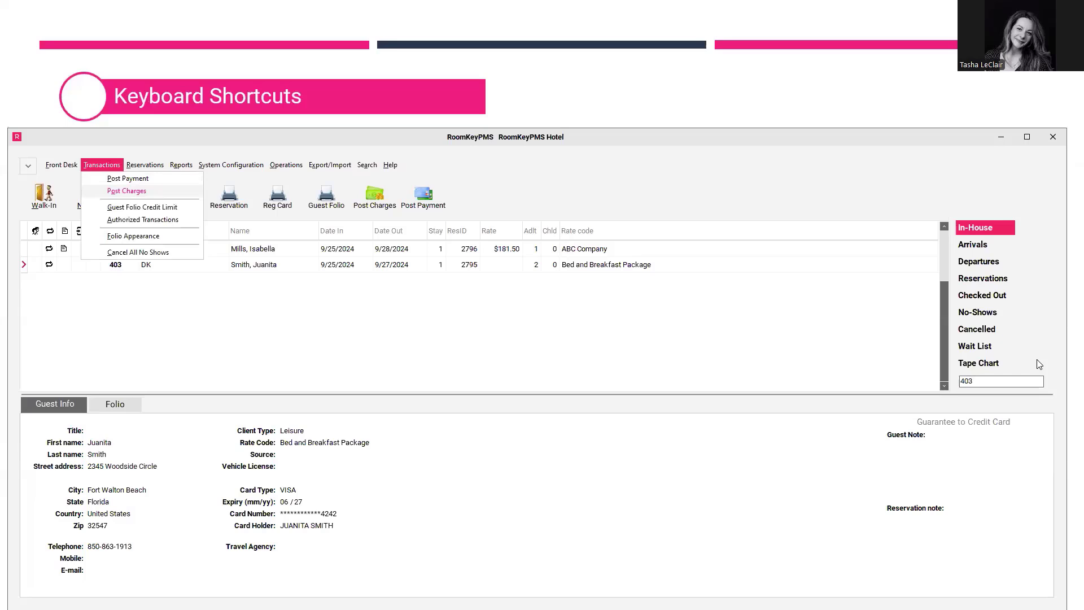
pyautogui.press('Return')
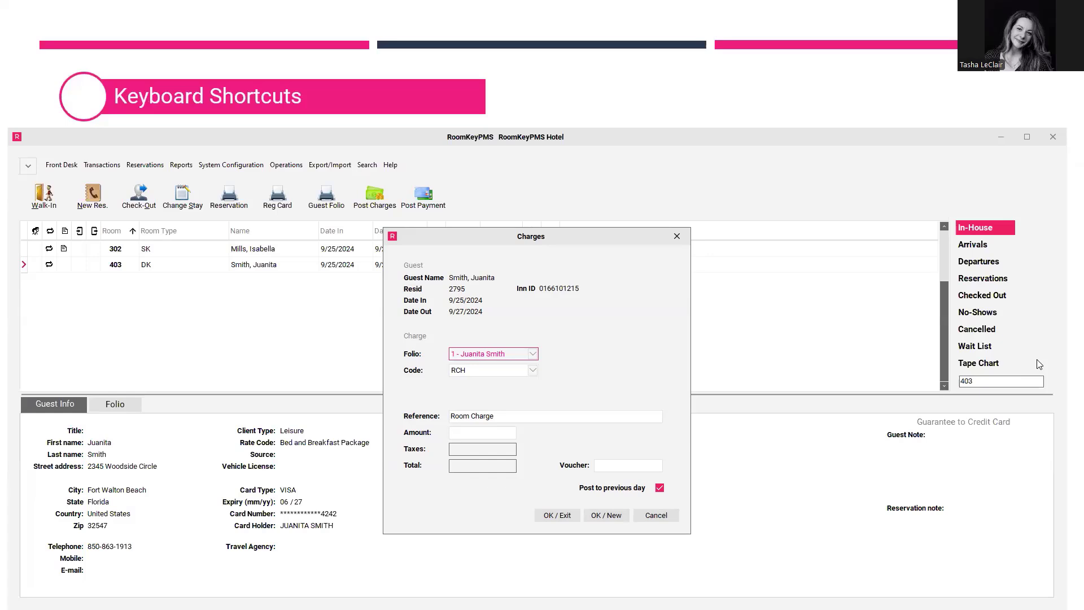
# Step: Choose the charge code LKSIDE on the guest's folio 1 for a Lakeside Lobby Lounge Charge
pyautogui.press('Tab')
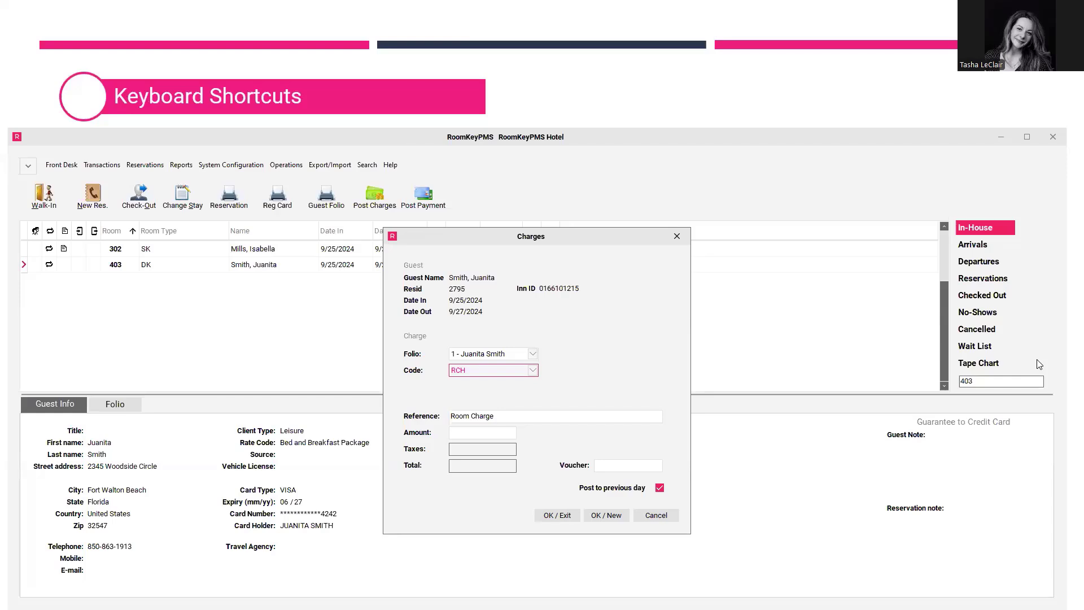
pyautogui.press('l')
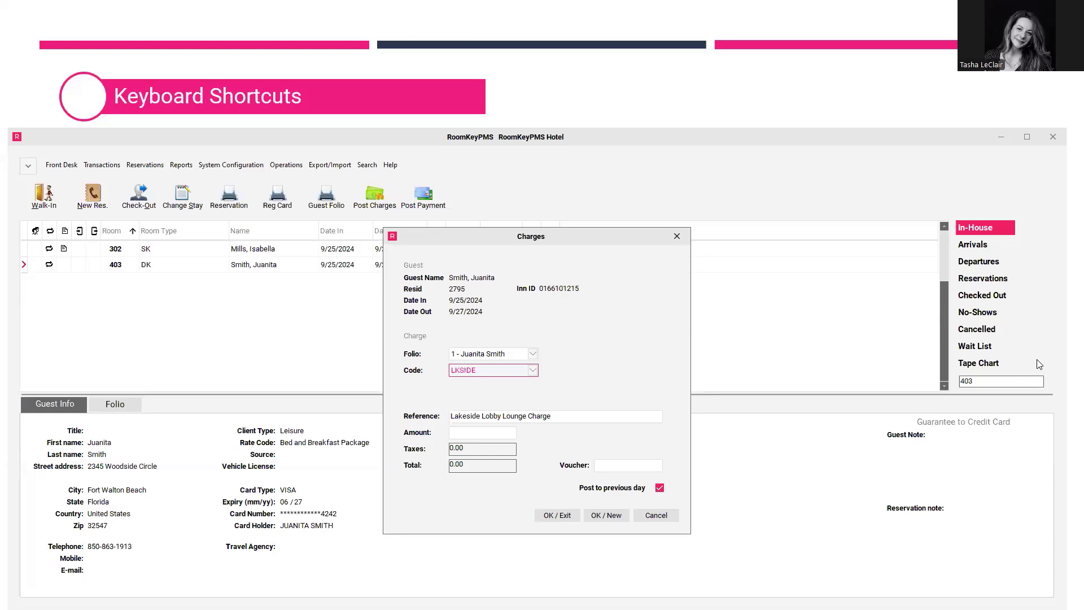
pyautogui.press('Down')
pyautogui.press('Down')
pyautogui.press('Down')
pyautogui.press('Up')
pyautogui.press('Up')
pyautogui.press('Up')
pyautogui.press('Tab')
pyautogui.press('Tab')
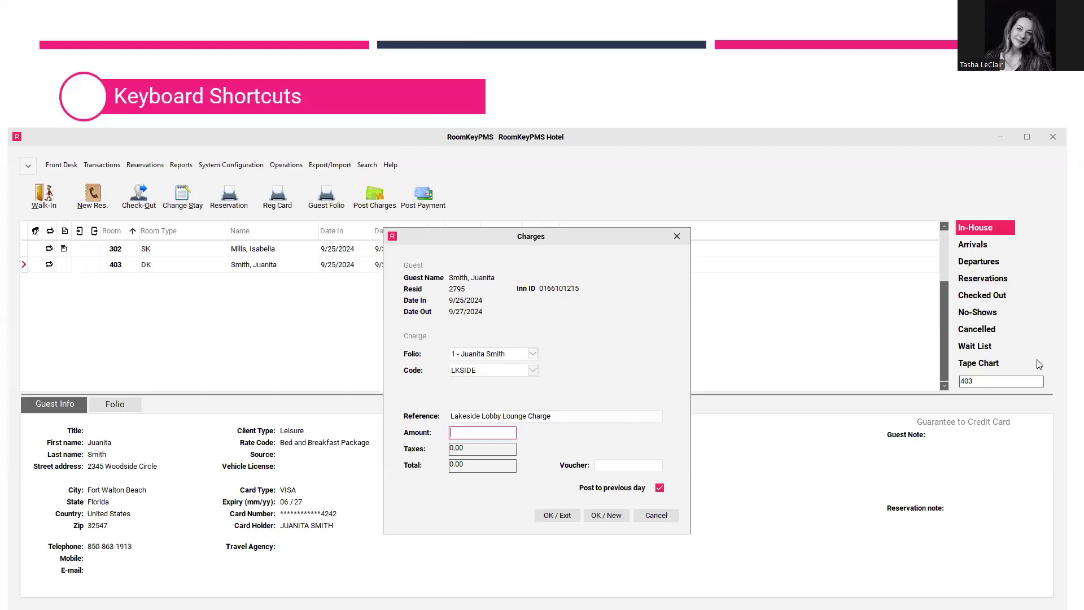
# Step: Set the charge amount to 50.00, turn off posting to the previous day, and save the charge
pyautogui.write('50.00')
pyautogui.press('Tab')
pyautogui.press('Tab')
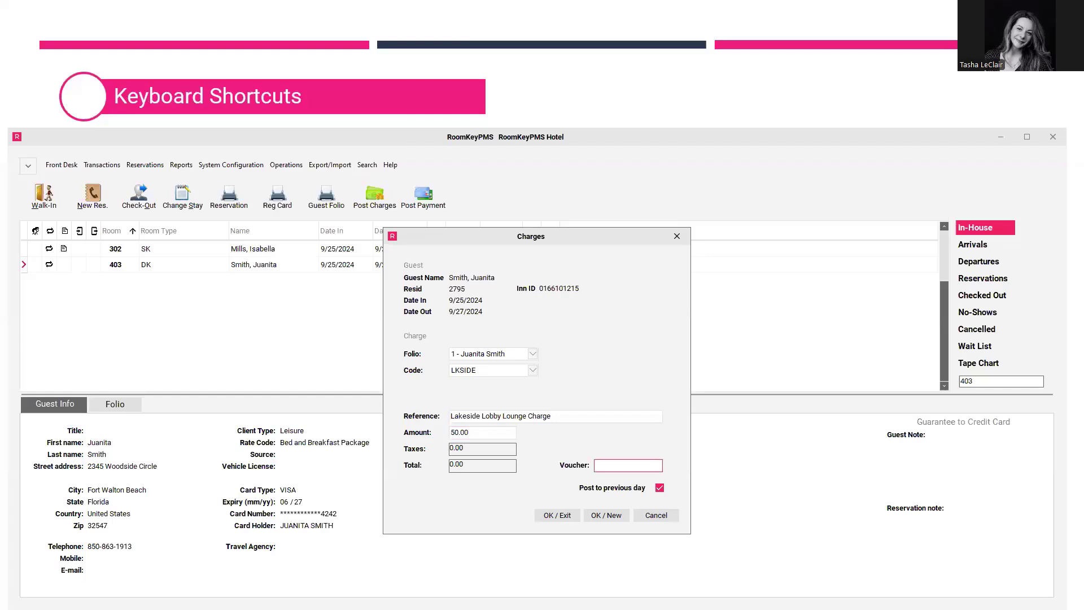
pyautogui.press('Tab')
pyautogui.click(660, 487)
pyautogui.click(563, 516)
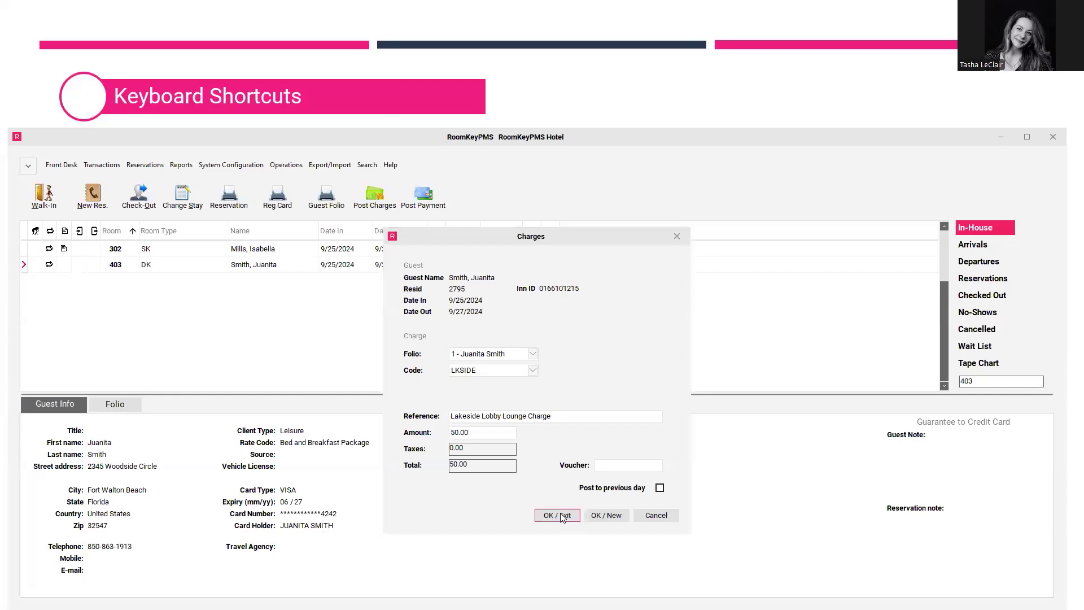
pyautogui.click(563, 516)
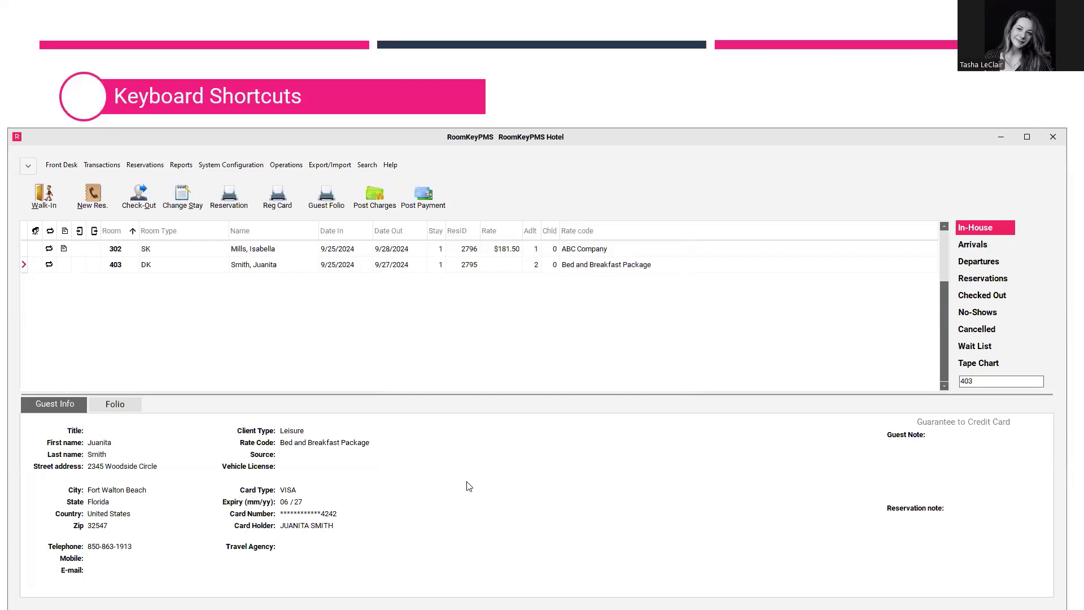
# Step: Display the folio transactions of room 403 and switch to the slide show to reveal the charge-posting shortcuts
pyautogui.click(112, 413)
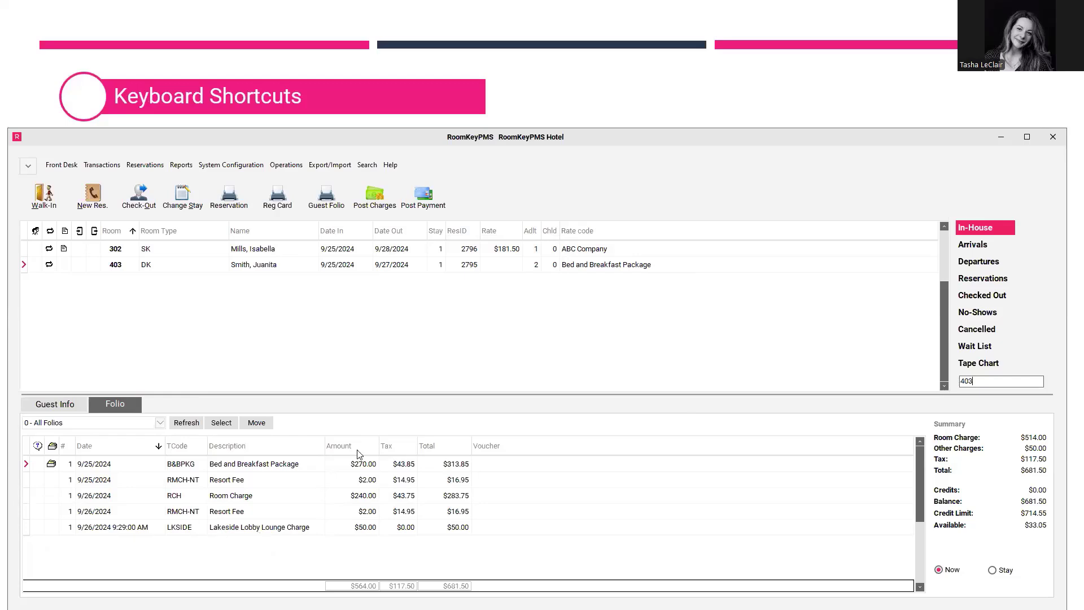
pyautogui.click(735, 105)
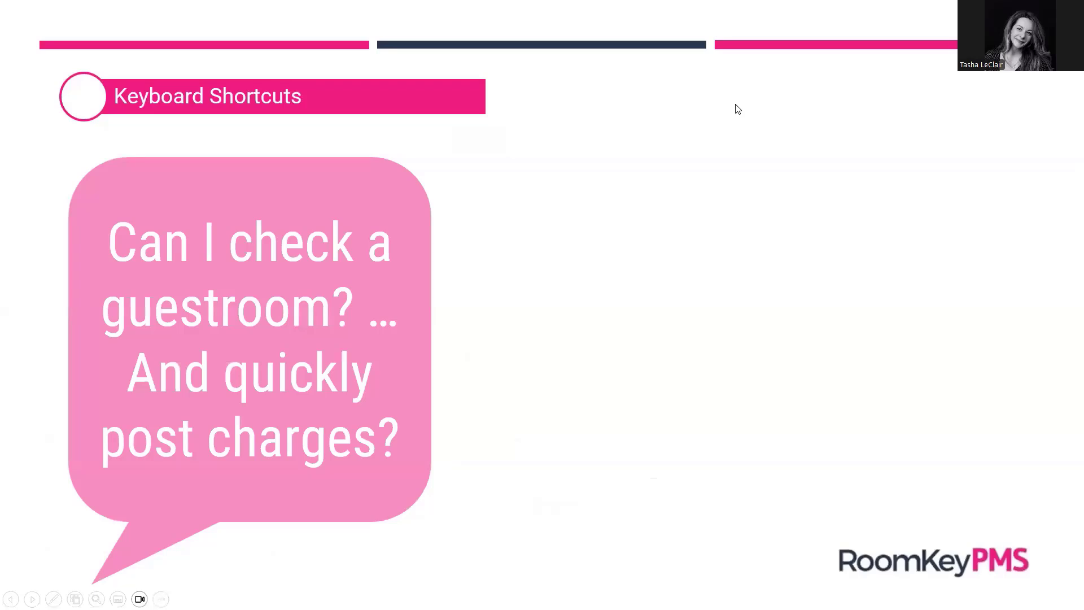
pyautogui.press('Right')
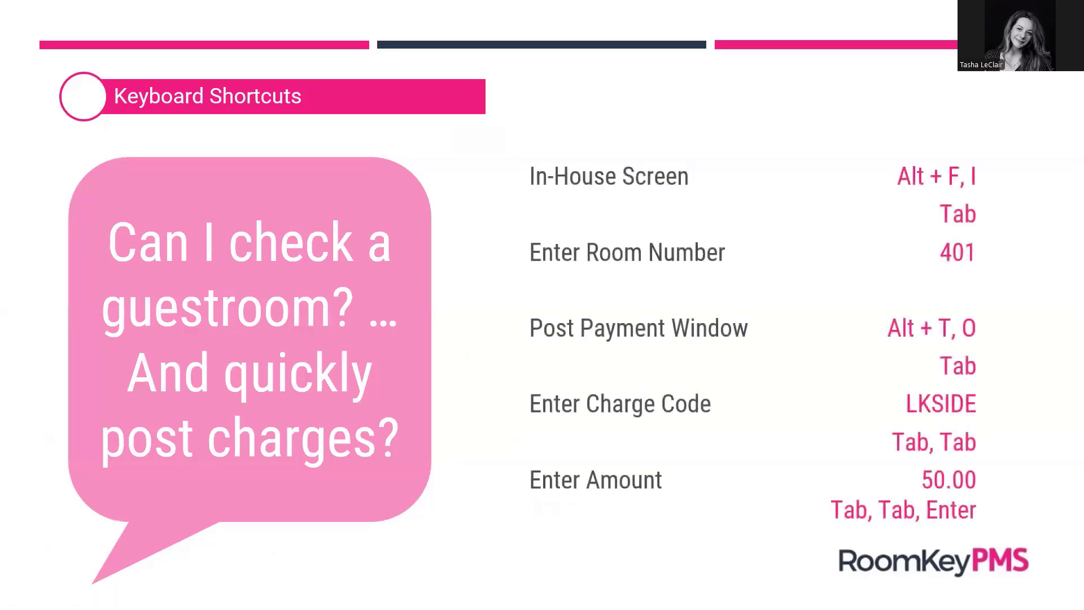
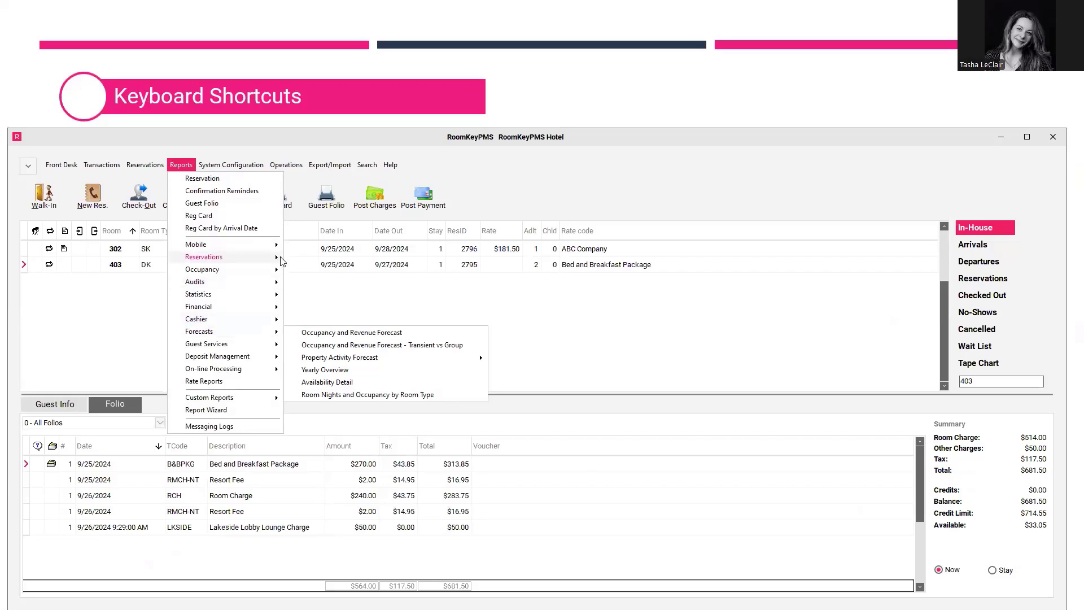
pyautogui.moveTo(268, 257)
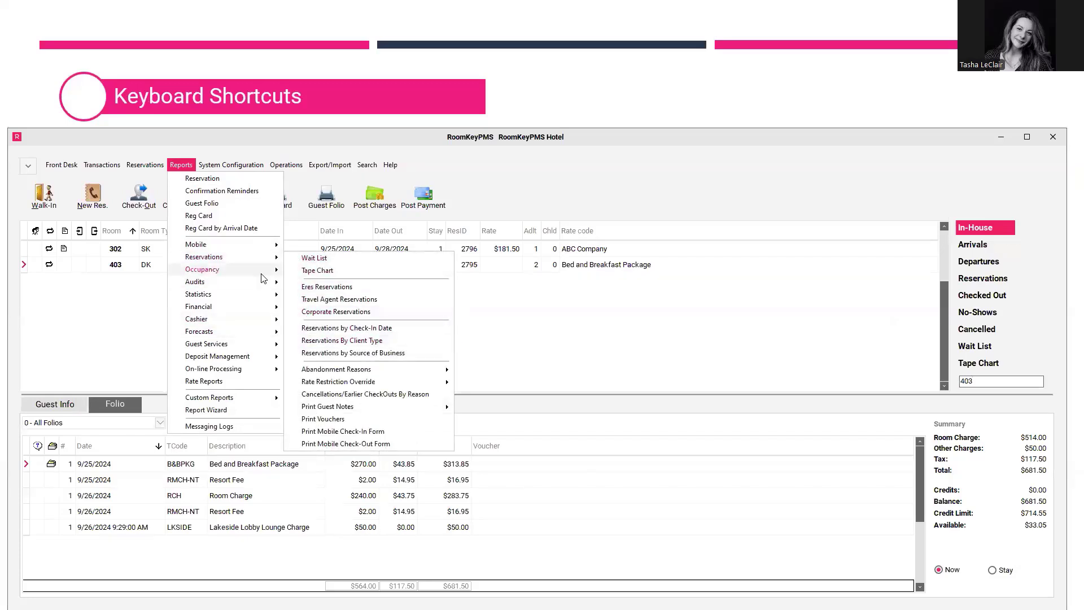
pyautogui.moveTo(271, 282)
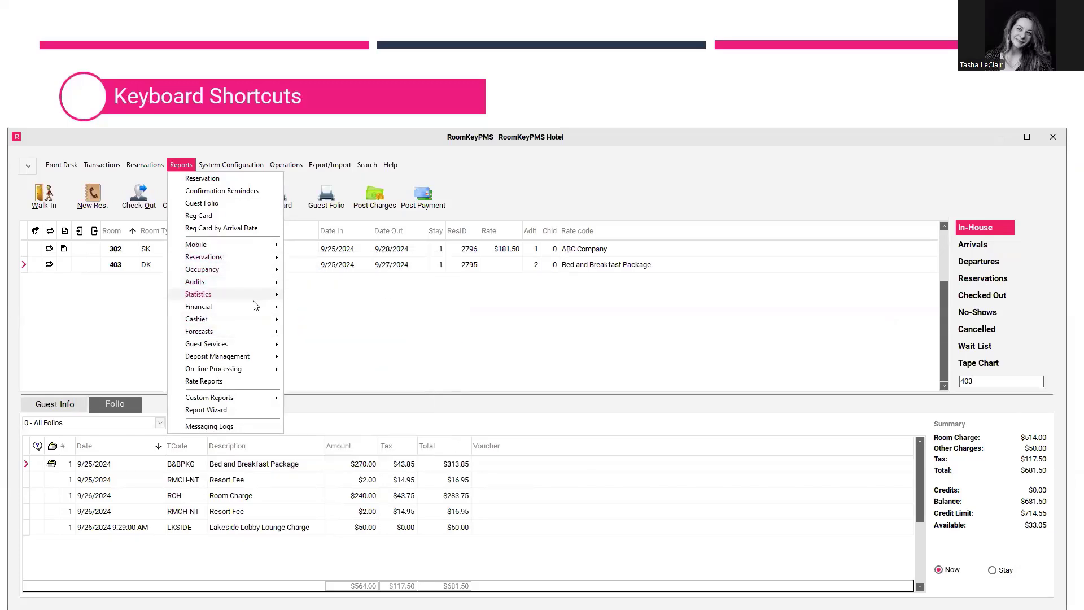
pyautogui.moveTo(254, 311)
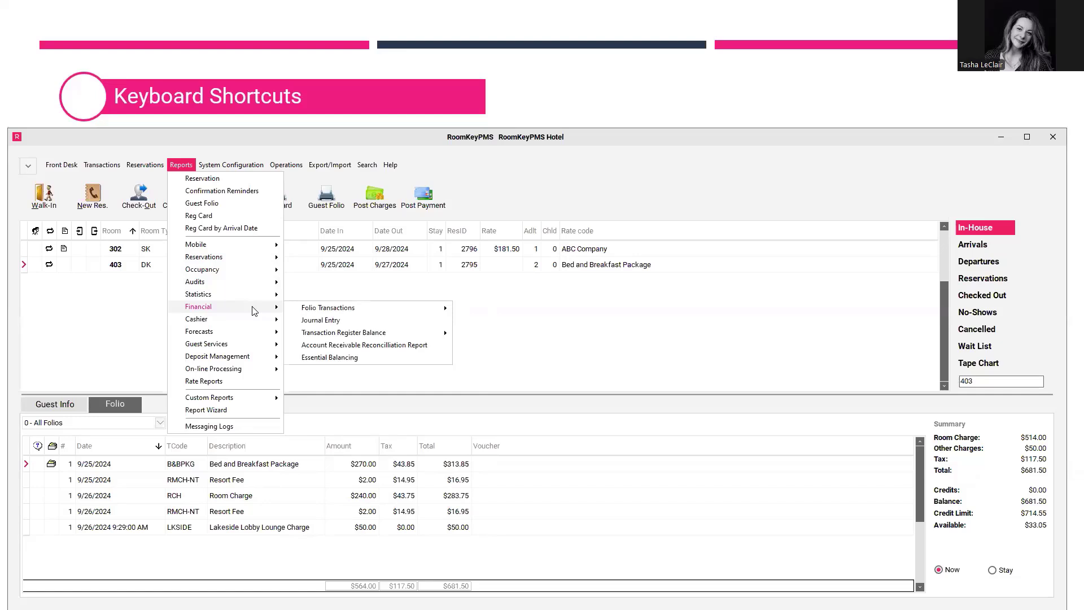
pyautogui.click(652, 178)
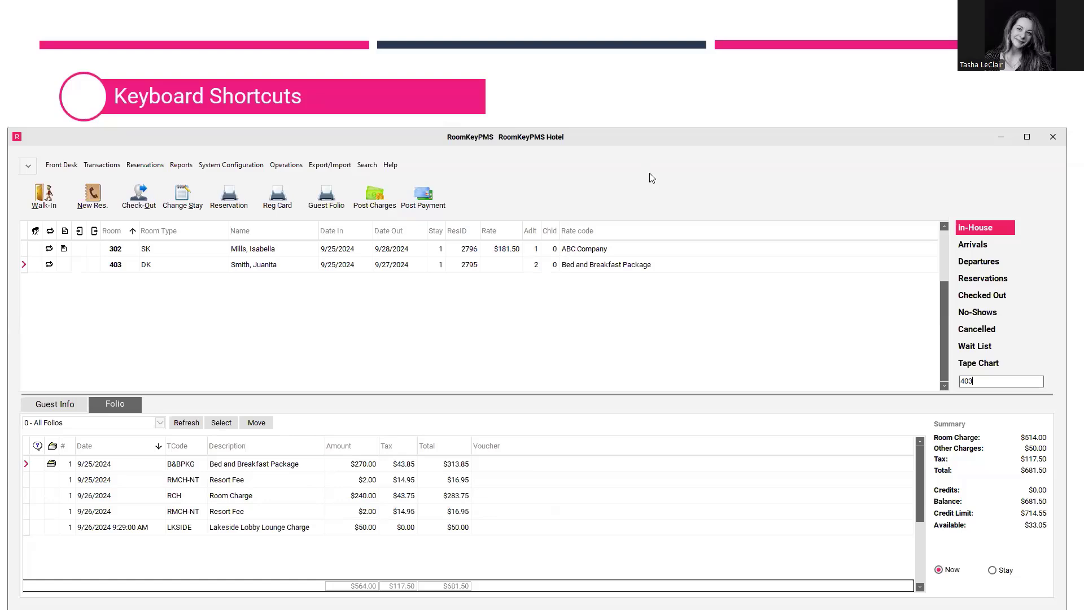
# Step: Run the Essential Balancing financial report from 9/26/2024 to 9/26/2024, agreeing to recalculate the balances
pyautogui.hotkey('alt', 'p')
pyautogui.press('f')
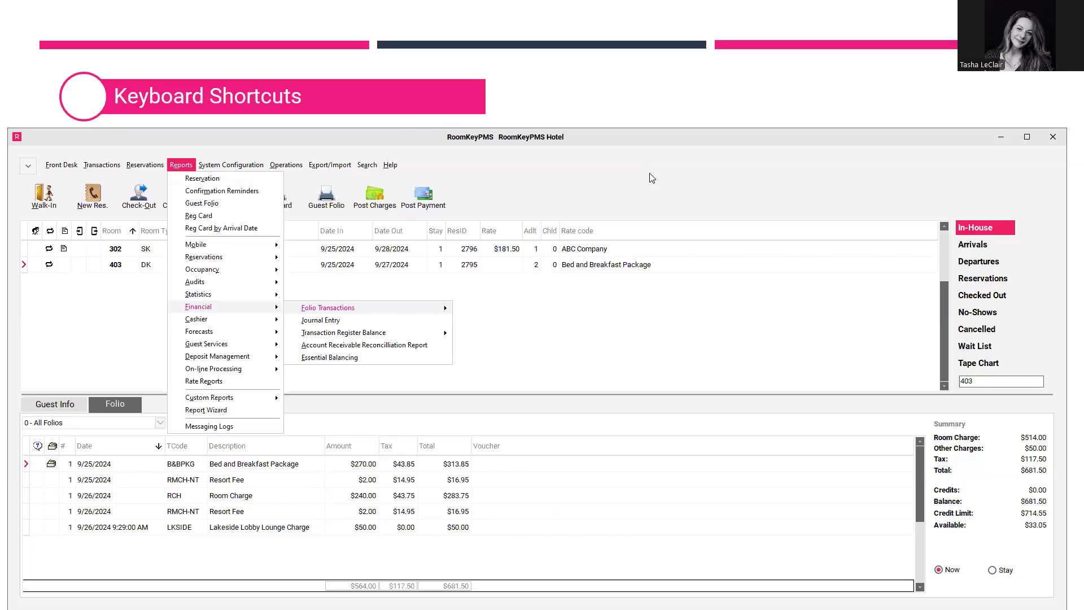
pyautogui.press('e')
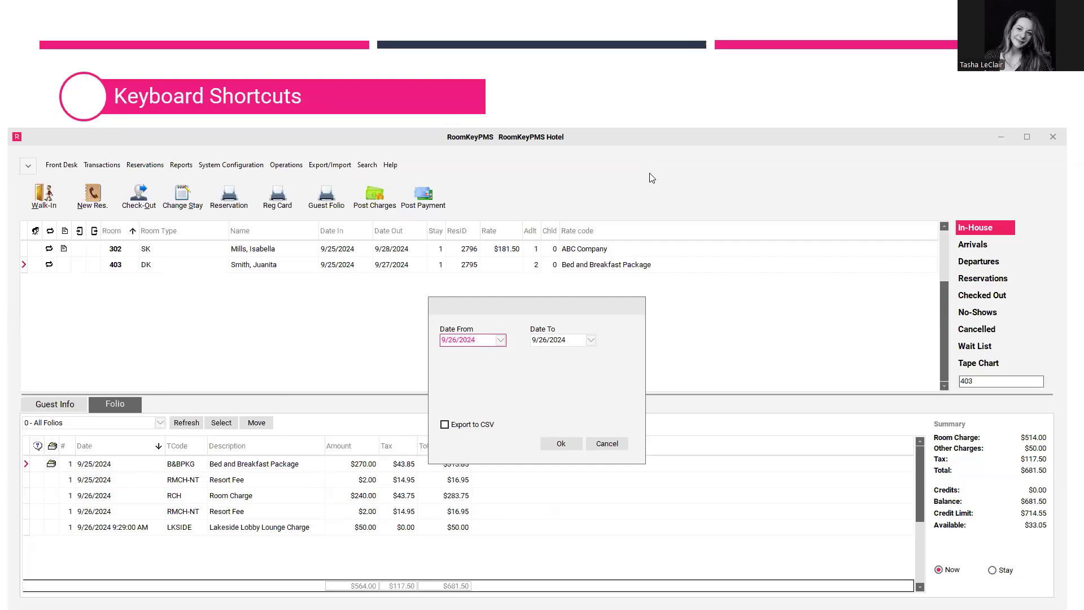
pyautogui.press('Tab')
pyautogui.press('Tab')
pyautogui.press('Tab')
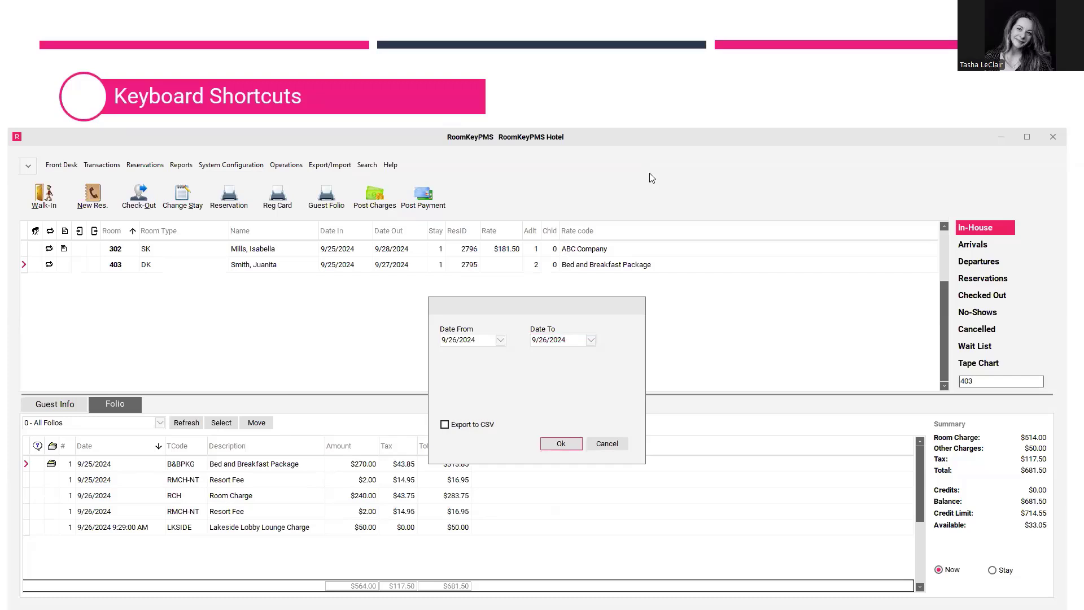
pyautogui.press('Return')
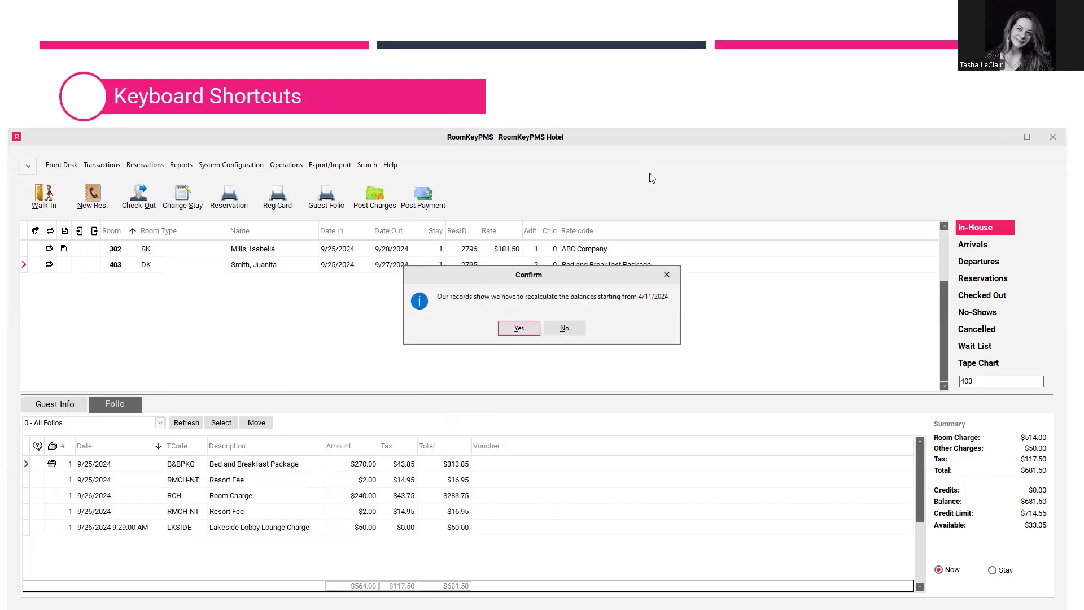
pyautogui.press('Return')
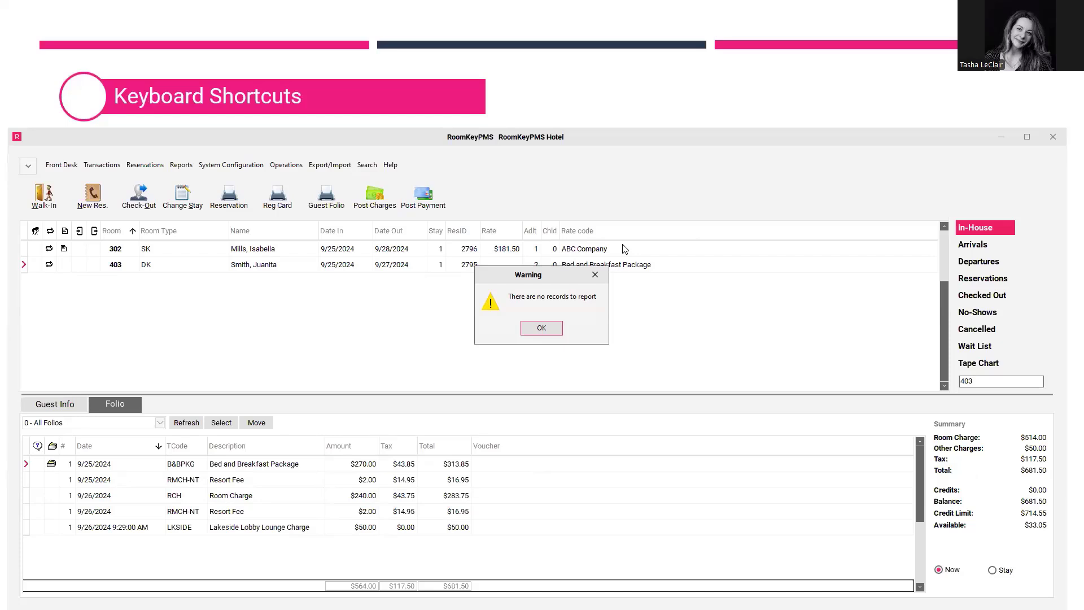
pyautogui.press('Return')
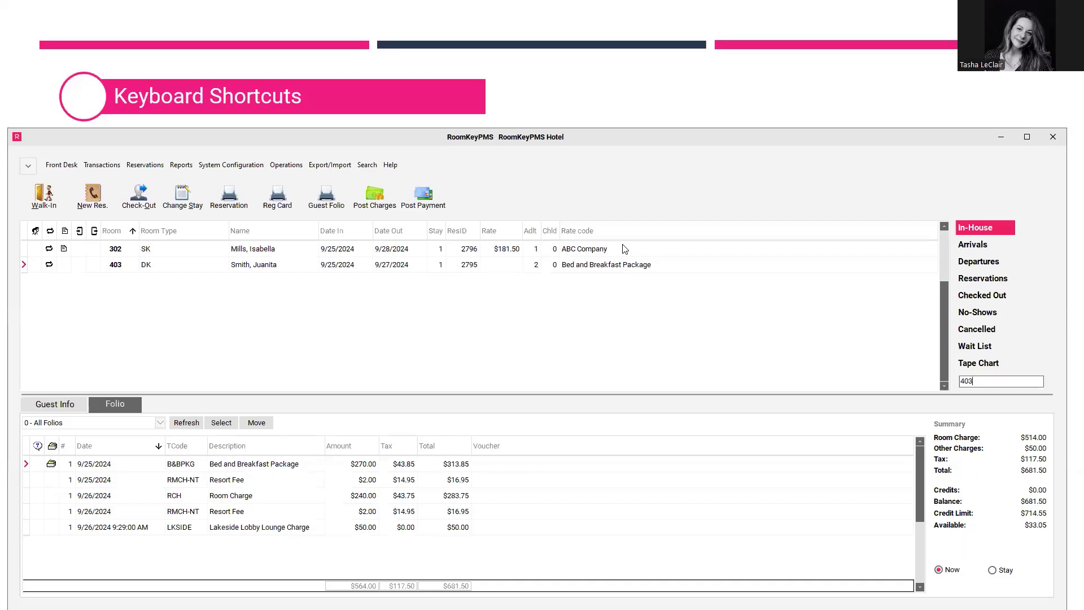
pyautogui.hotkey('alt', 'e')
pyautogui.press('f')
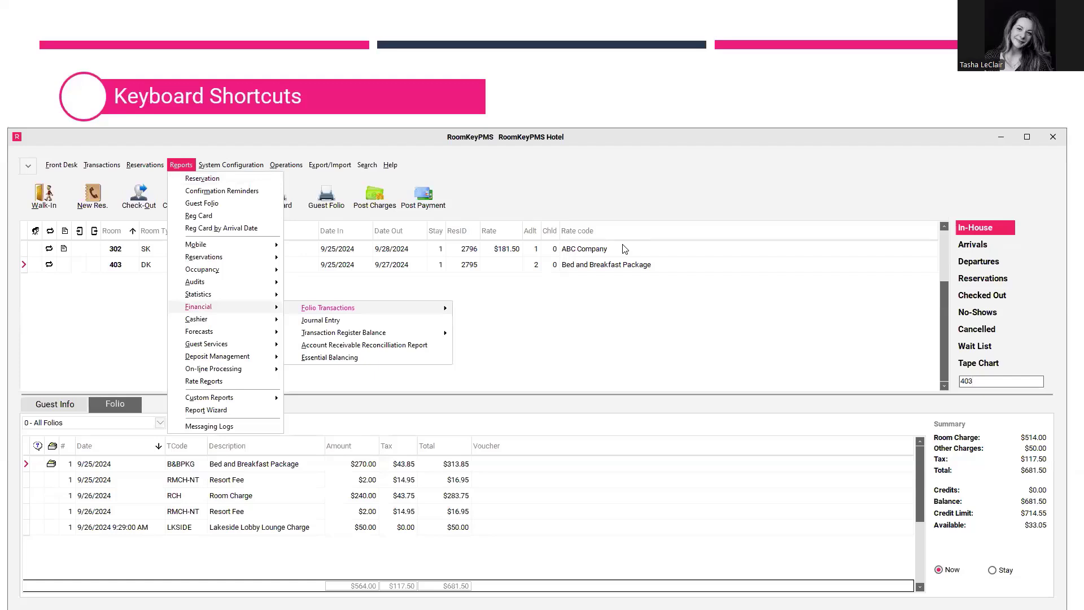
pyautogui.press('Down')
pyautogui.press('Down')
pyautogui.press('Down')
pyautogui.press('Down')
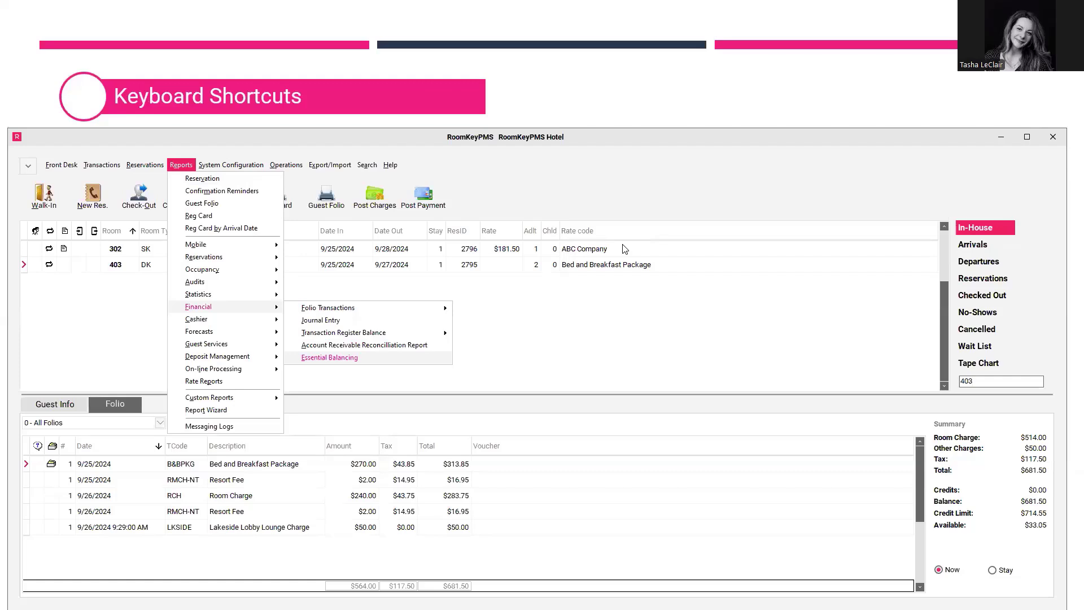
pyautogui.click(625, 249)
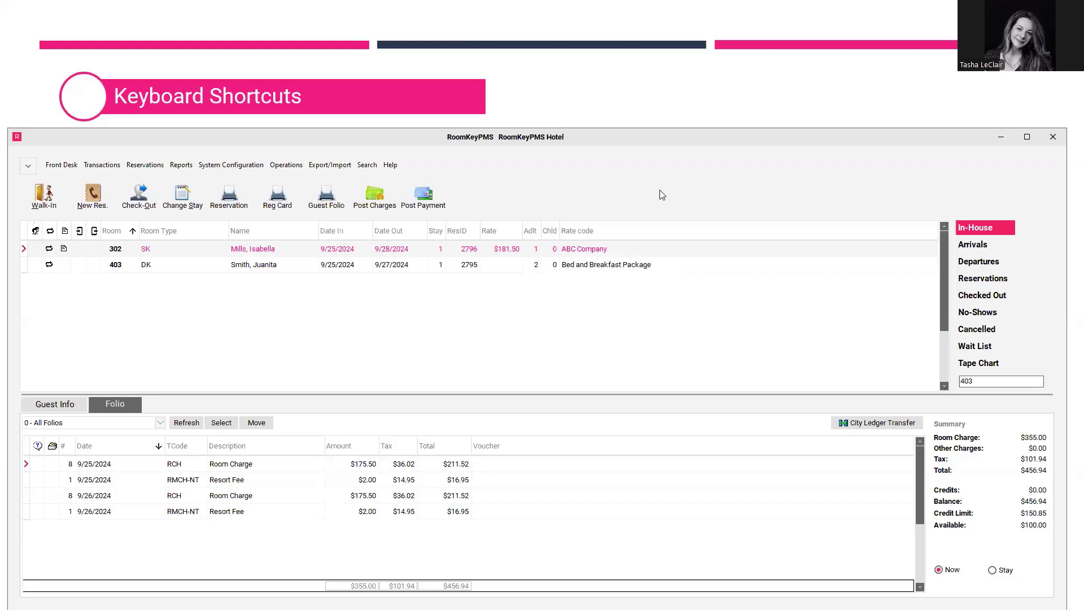
# Step: Preview the Daily Operating Report for 9/25/2024, close the preview, and switch back to the slide show
pyautogui.hotkey('alt', 'p')
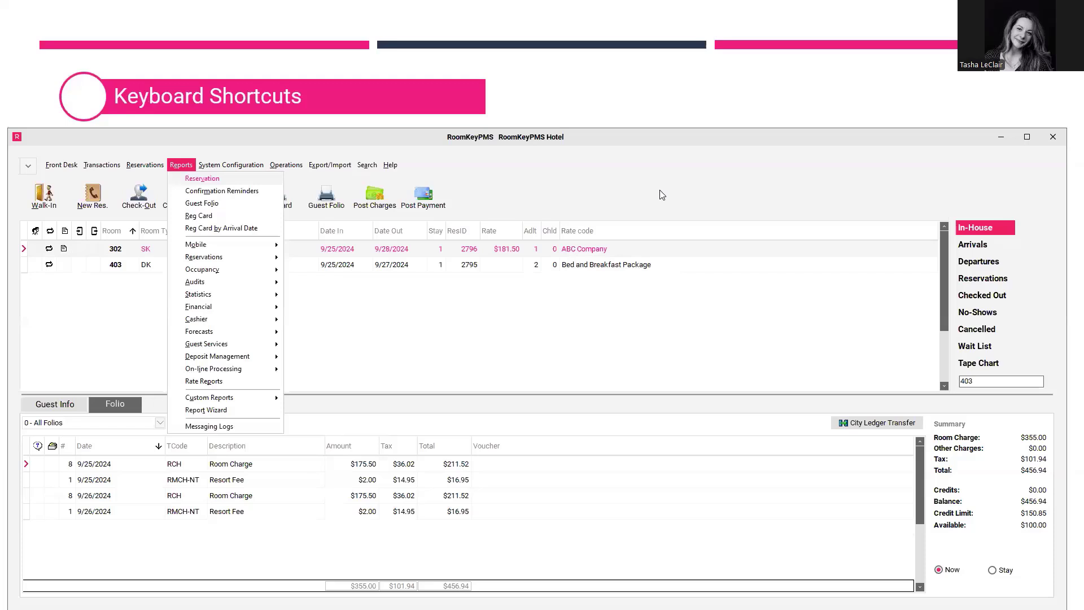
pyautogui.press('s')
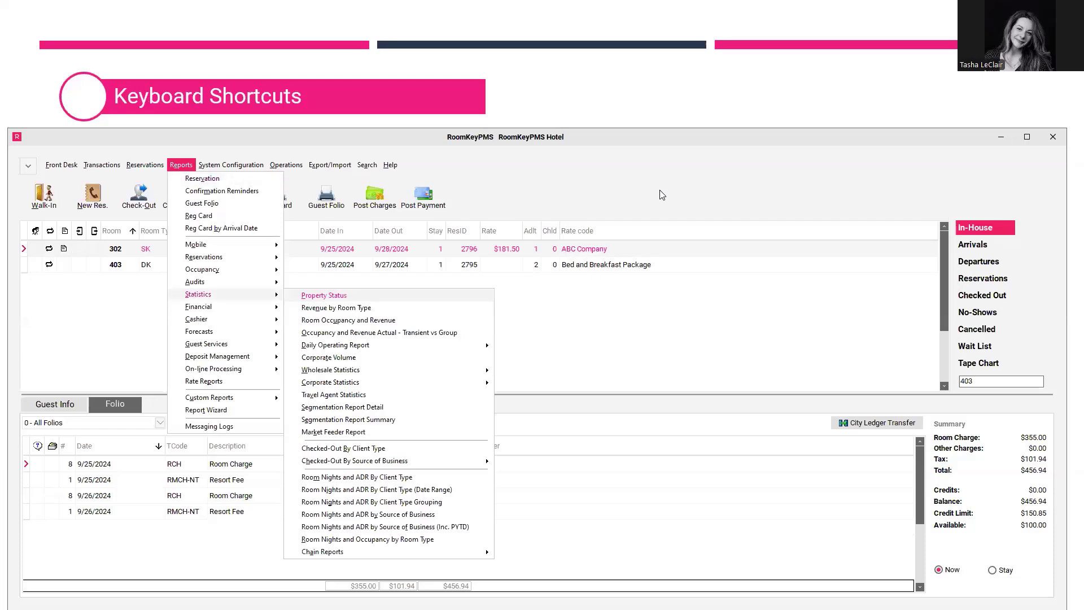
pyautogui.press('d')
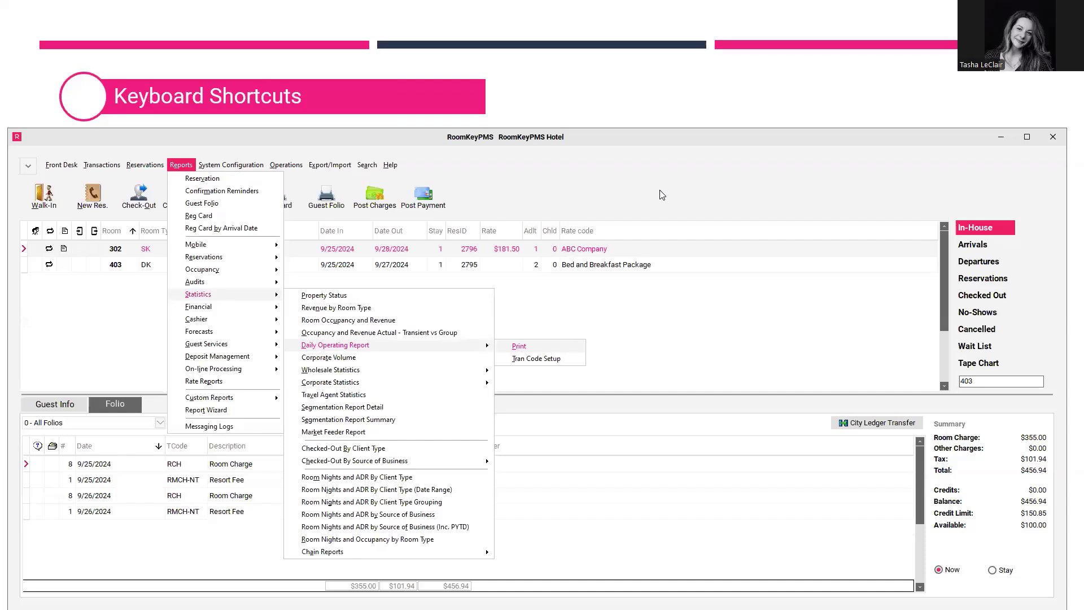
pyautogui.press('p')
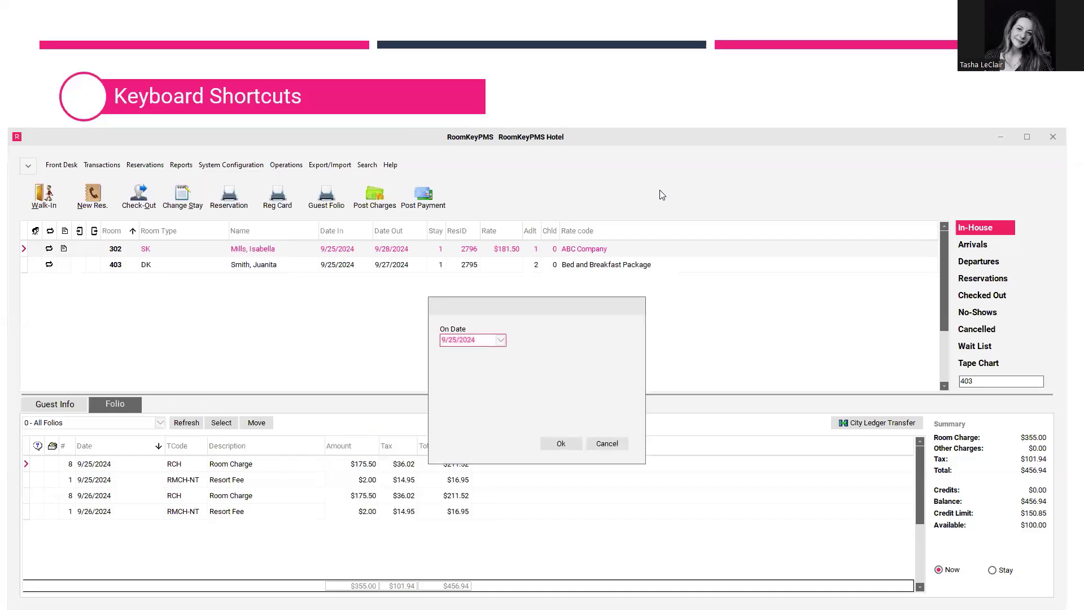
pyautogui.press('Return')
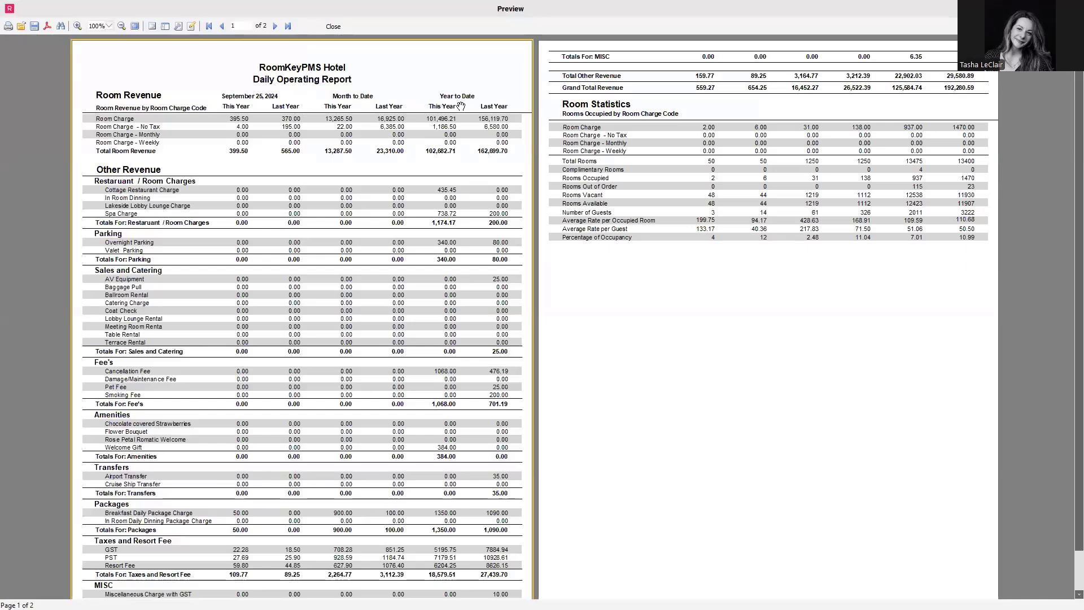
pyautogui.click(333, 27)
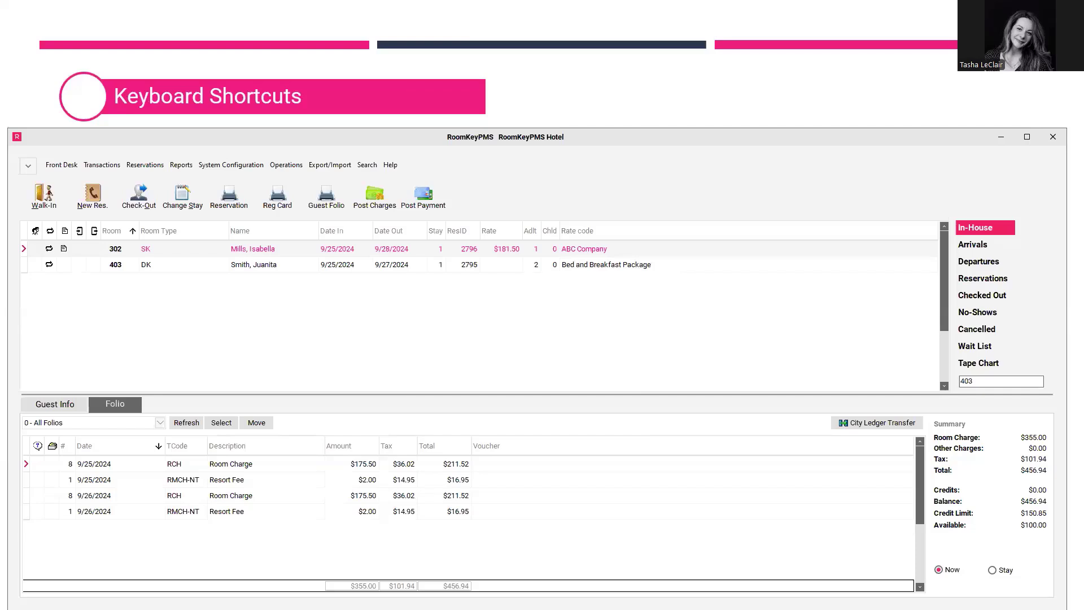
pyautogui.click(653, 113)
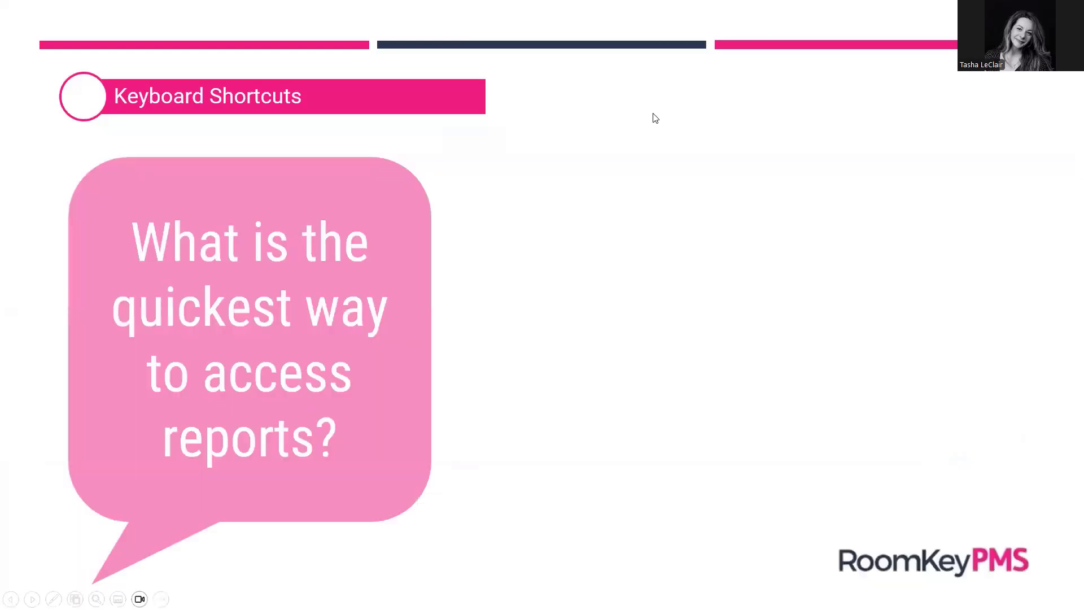
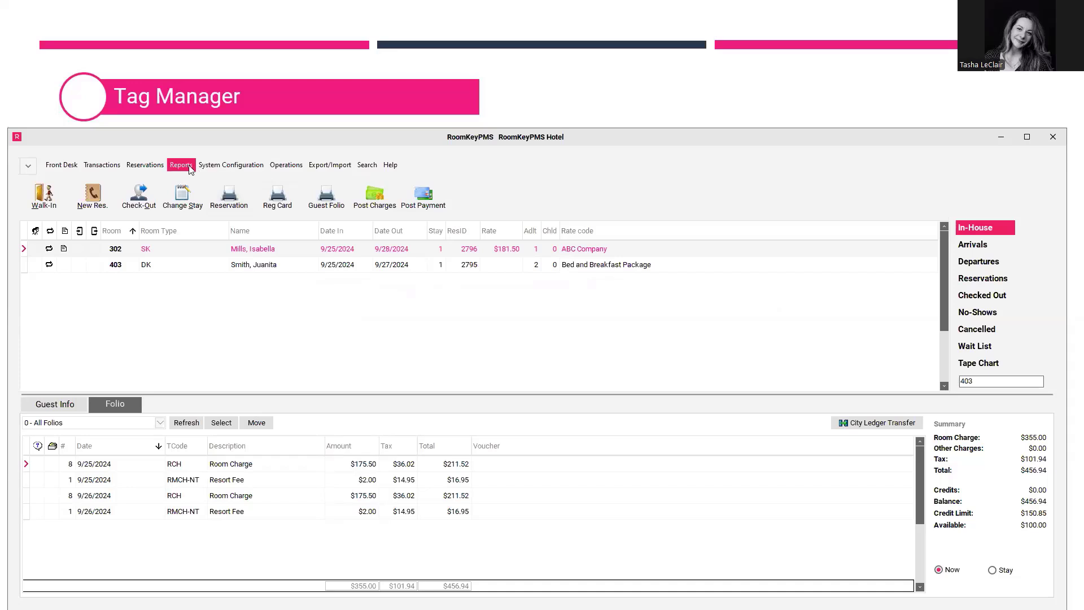
# Step: Open the property settings and examine the Operations permissions among both the available and selected ones
pyautogui.click(207, 166)
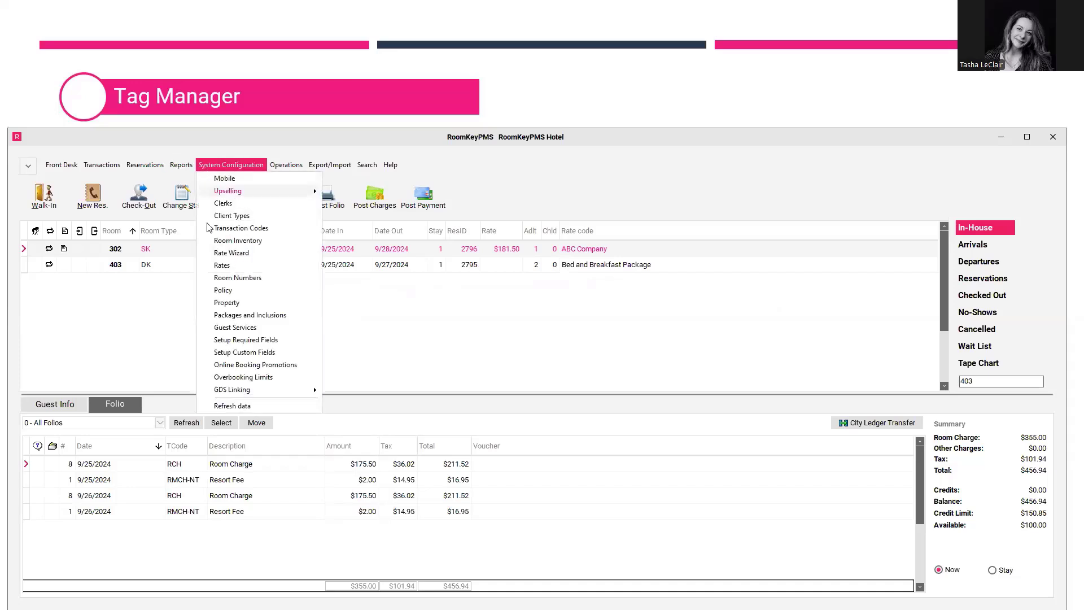
pyautogui.click(213, 307)
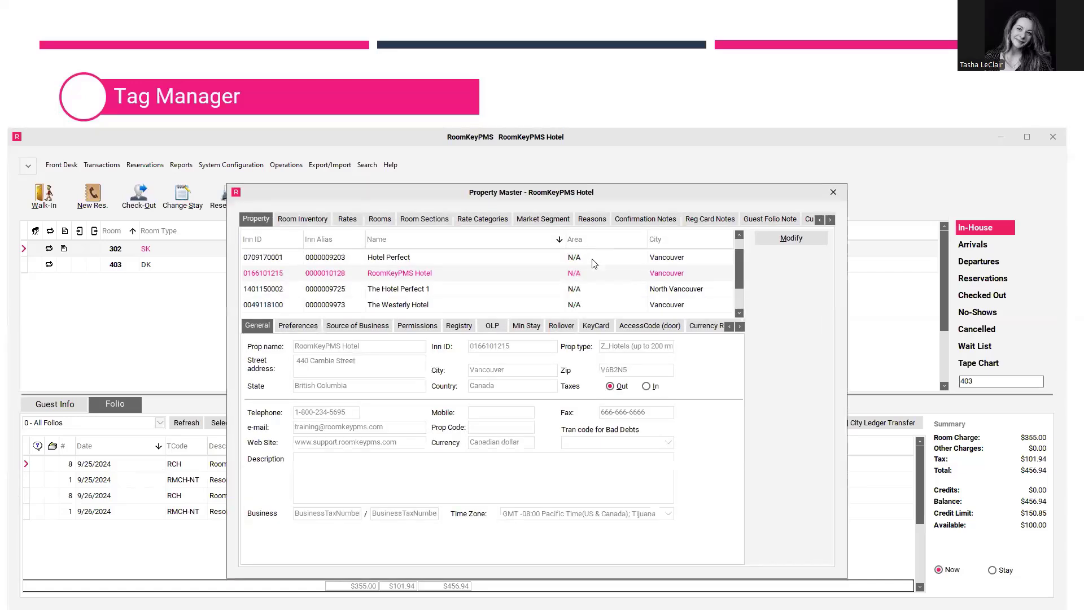
pyautogui.click(422, 329)
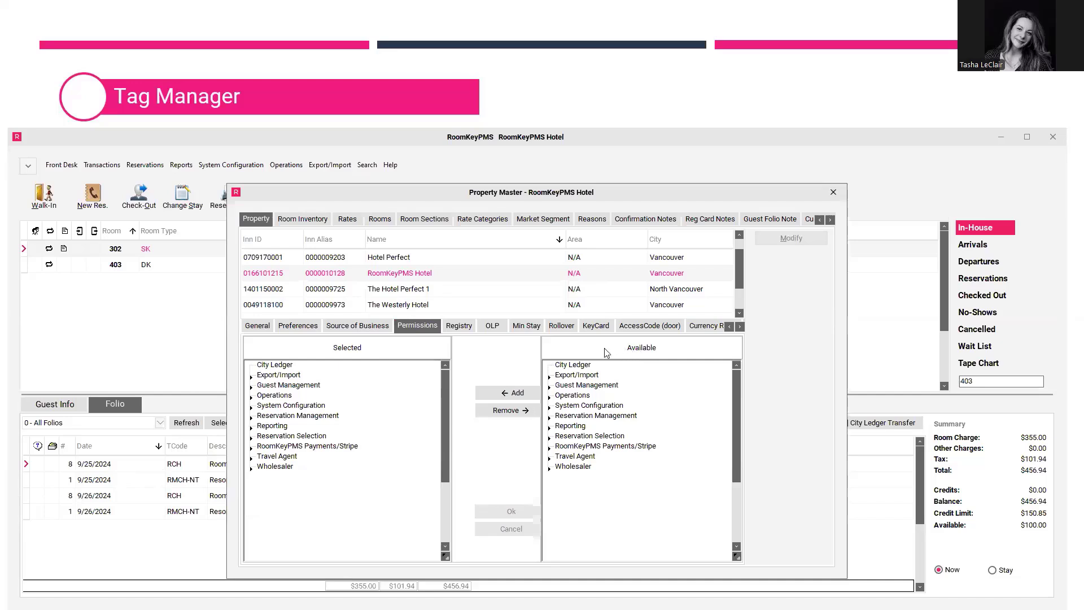
pyautogui.click(550, 398)
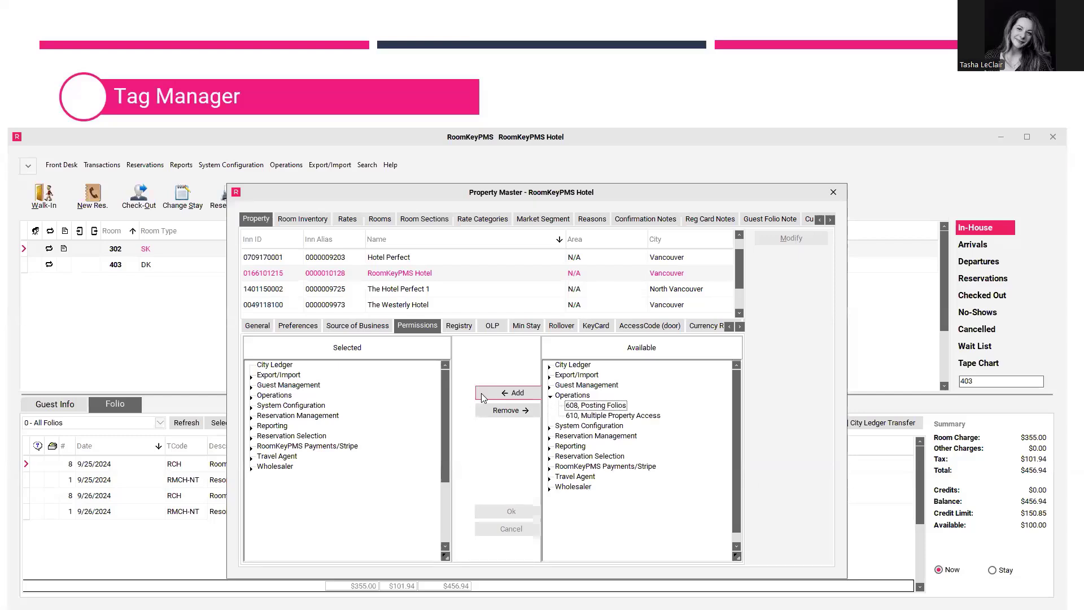
pyautogui.click(251, 398)
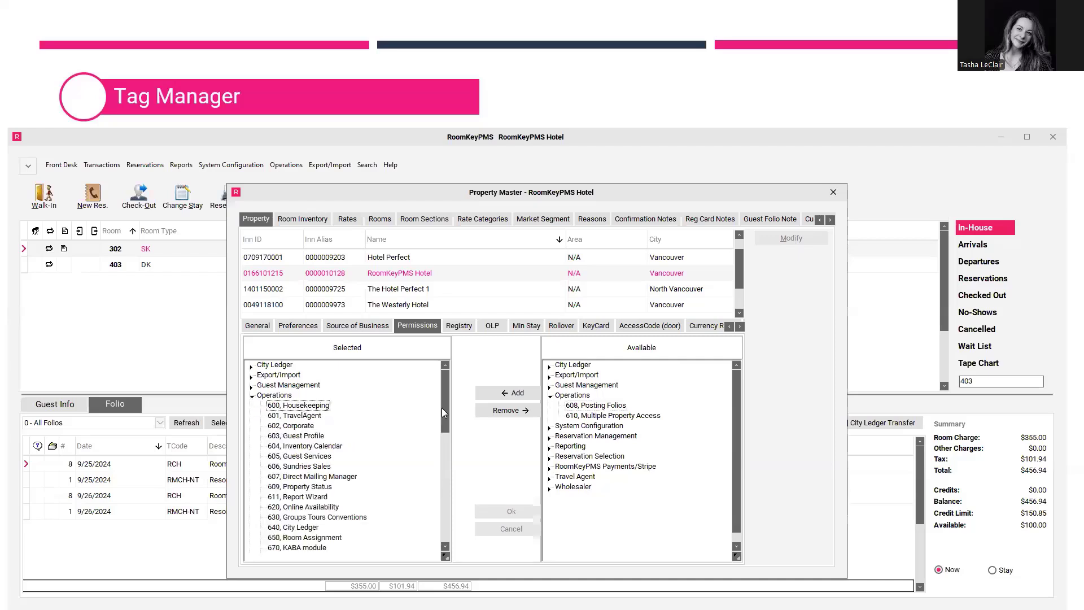
pyautogui.moveTo(442, 408); pyautogui.dragTo(444, 547)
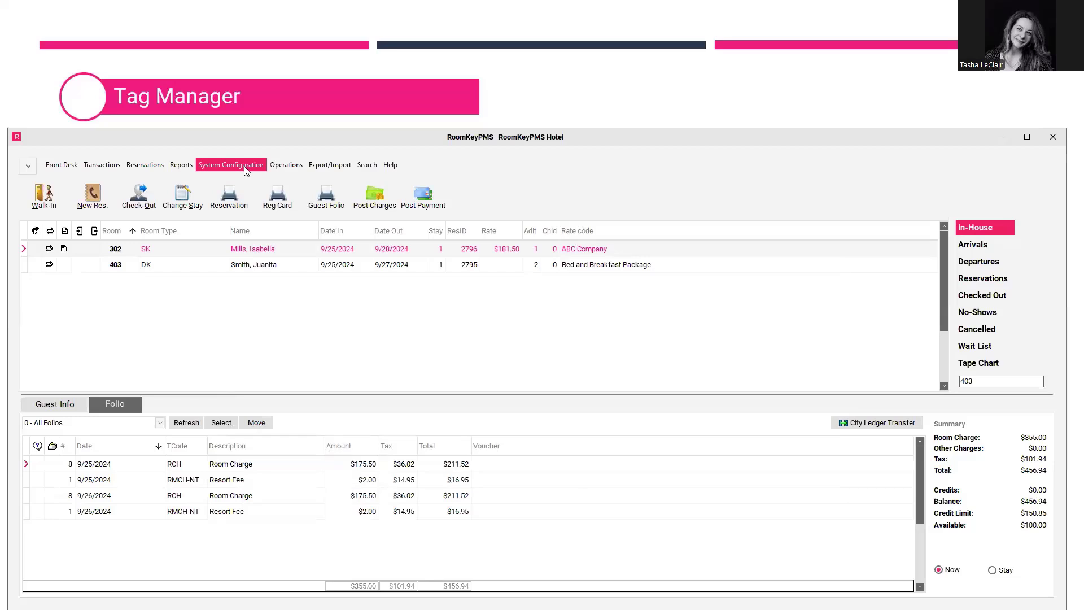
pyautogui.click(245, 168)
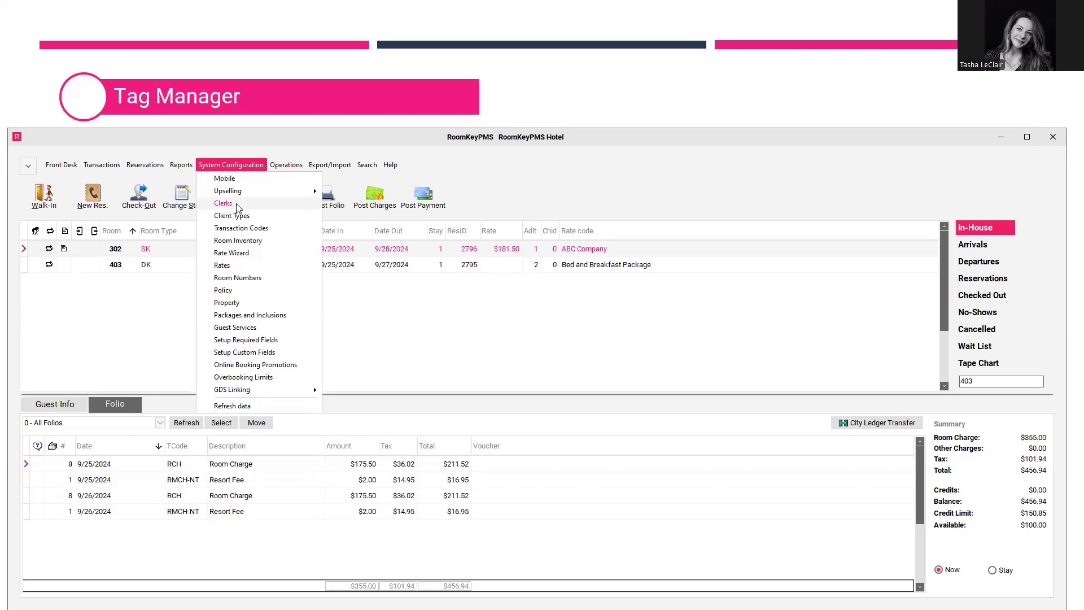
pyautogui.click(664, 171)
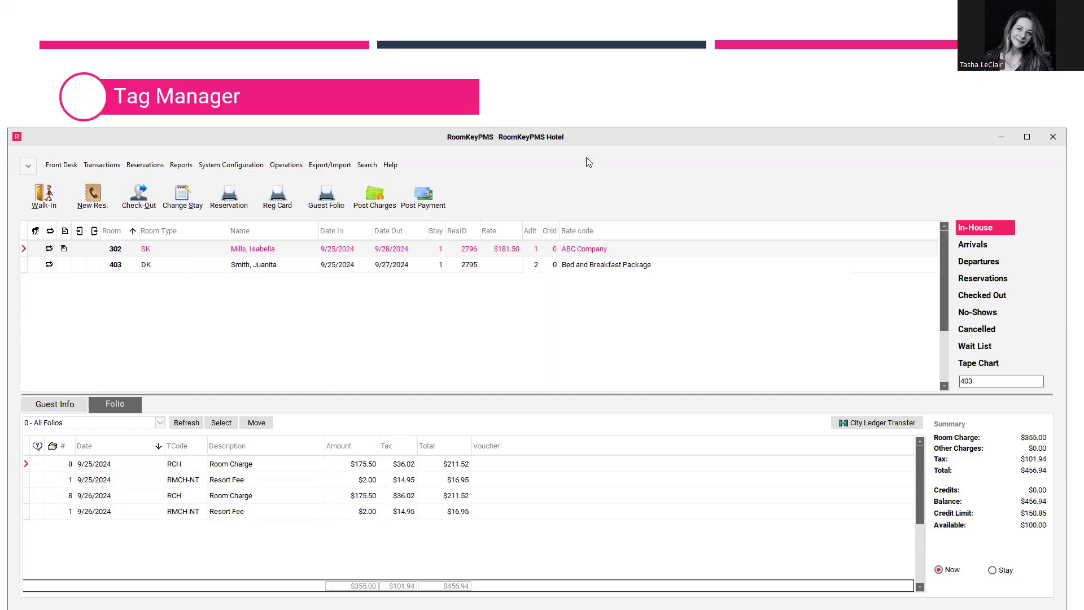
# Step: Open Tag Manager and display the corporate accounts attached to the OTA tag
pyautogui.click(287, 167)
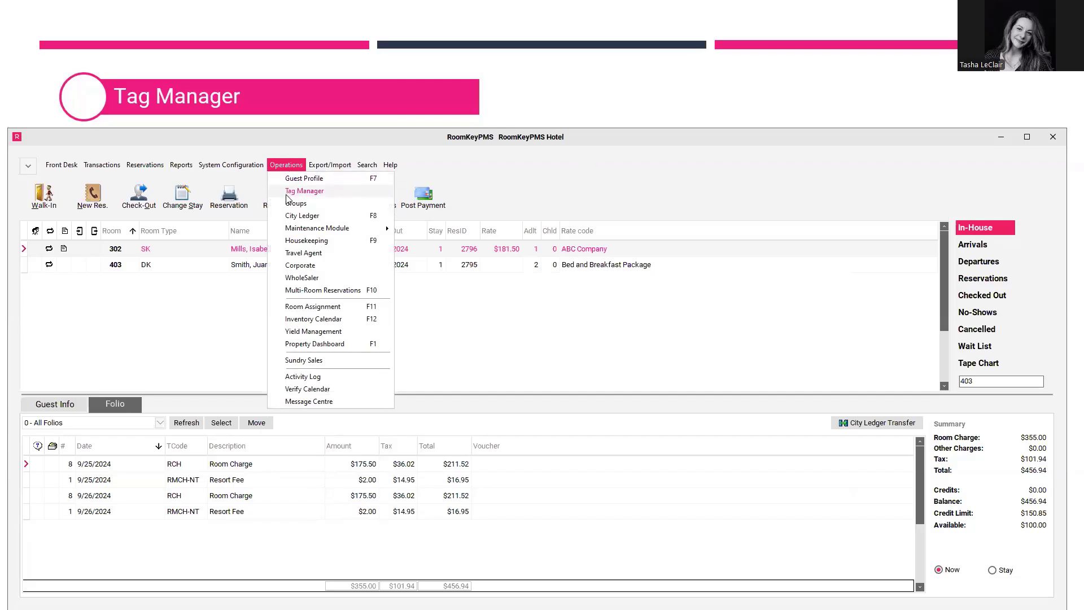
pyautogui.click(287, 193)
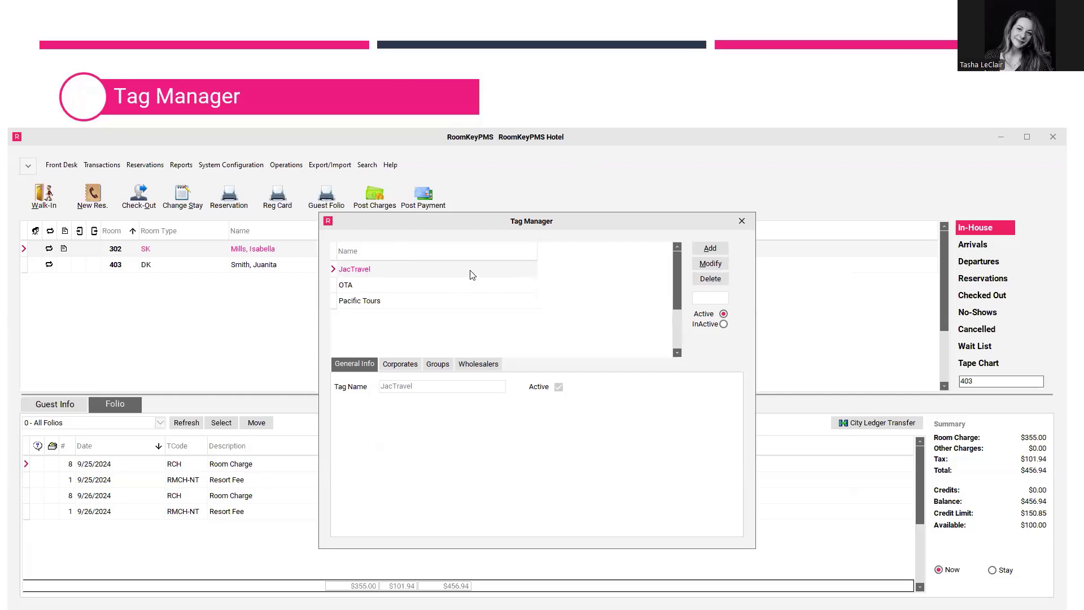
pyautogui.click(439, 286)
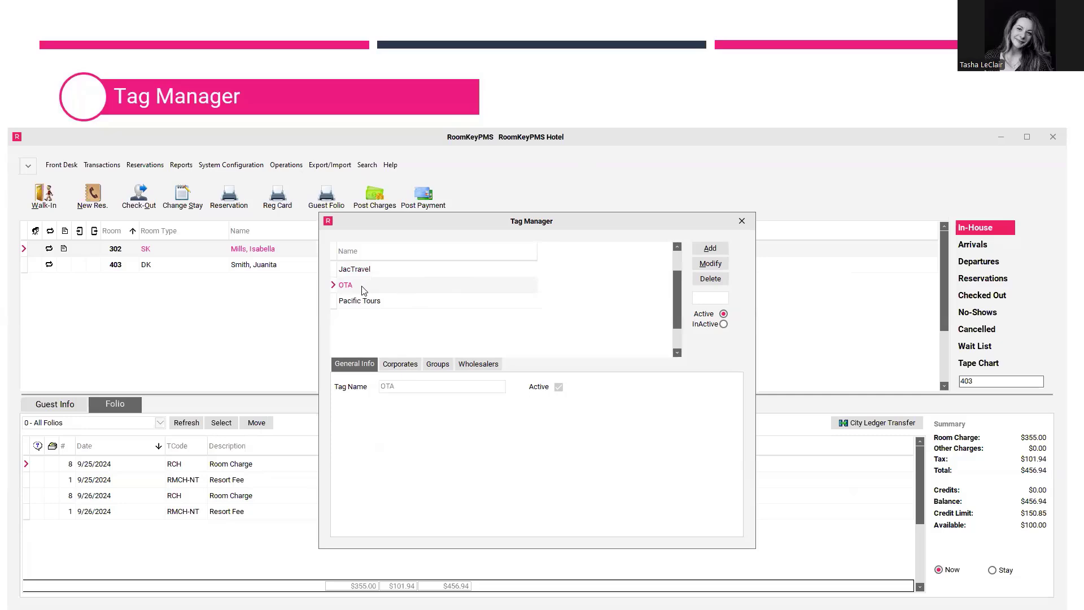
pyautogui.click(400, 364)
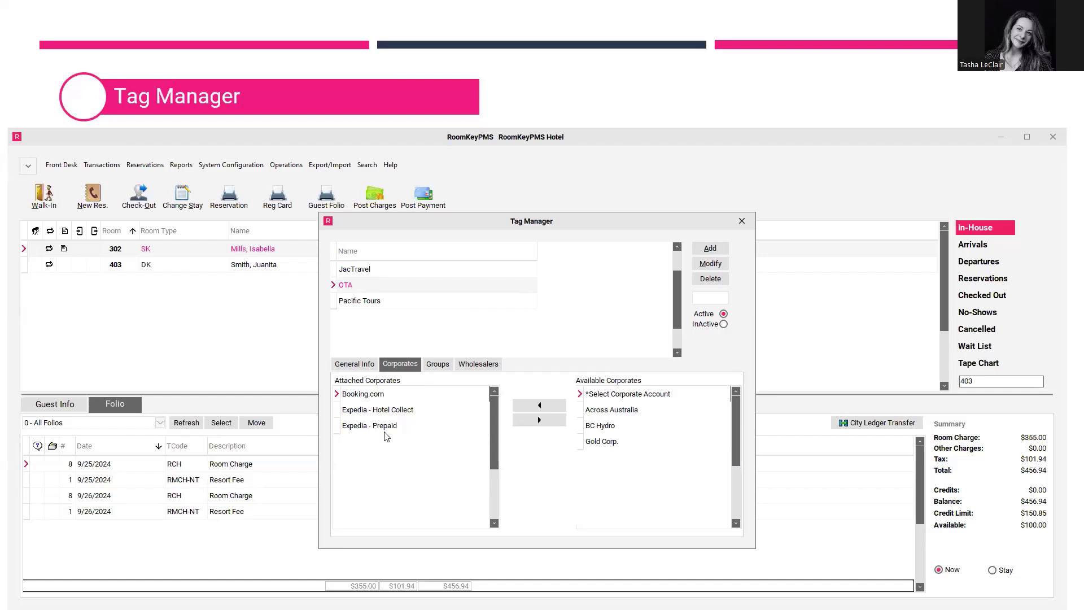
# Step: Detach Booking.com from the OTA tag, attach it again, save the assignment, and close Tag Manager after checking the tag
pyautogui.click(388, 395)
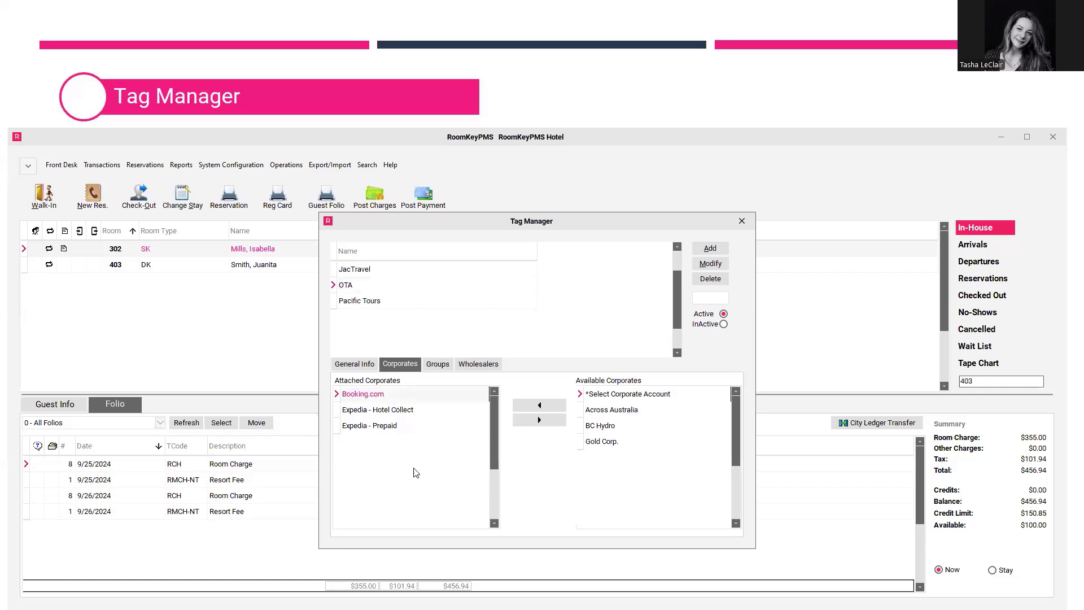
pyautogui.click(554, 418)
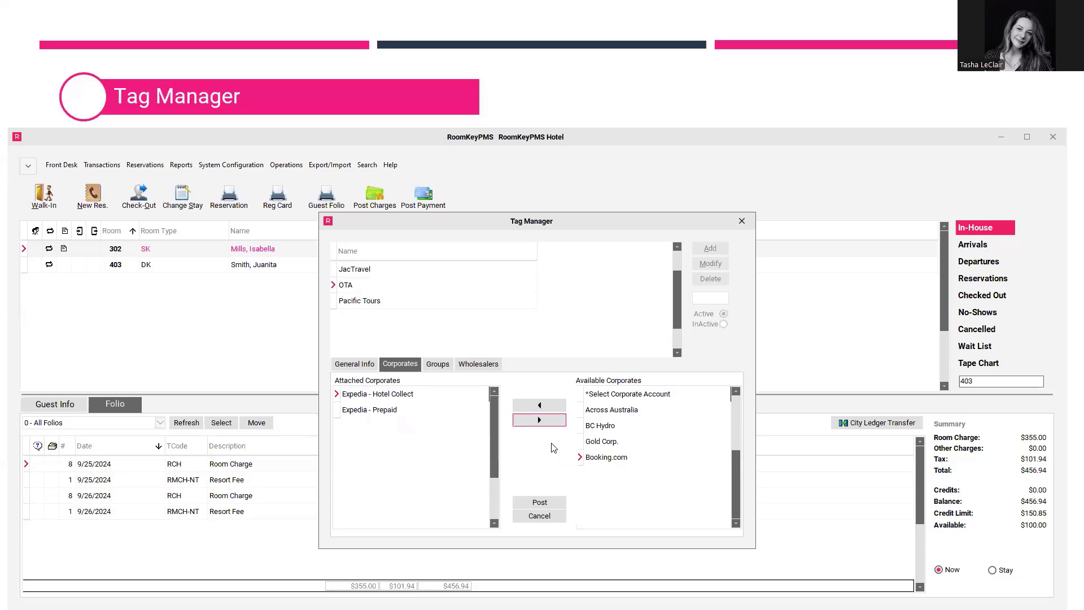
pyautogui.click(614, 458)
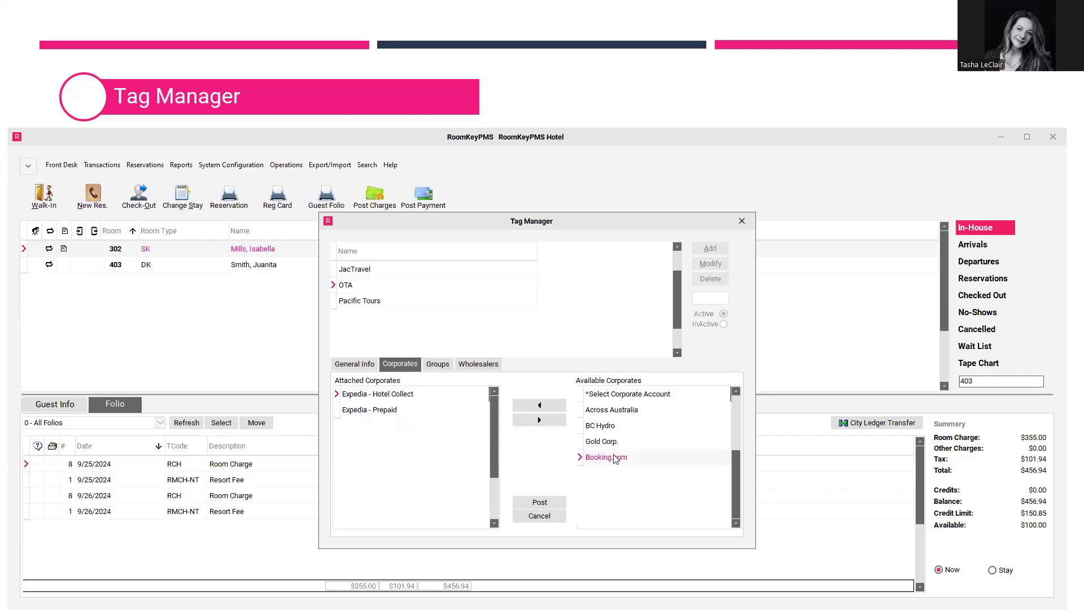
pyautogui.click(555, 405)
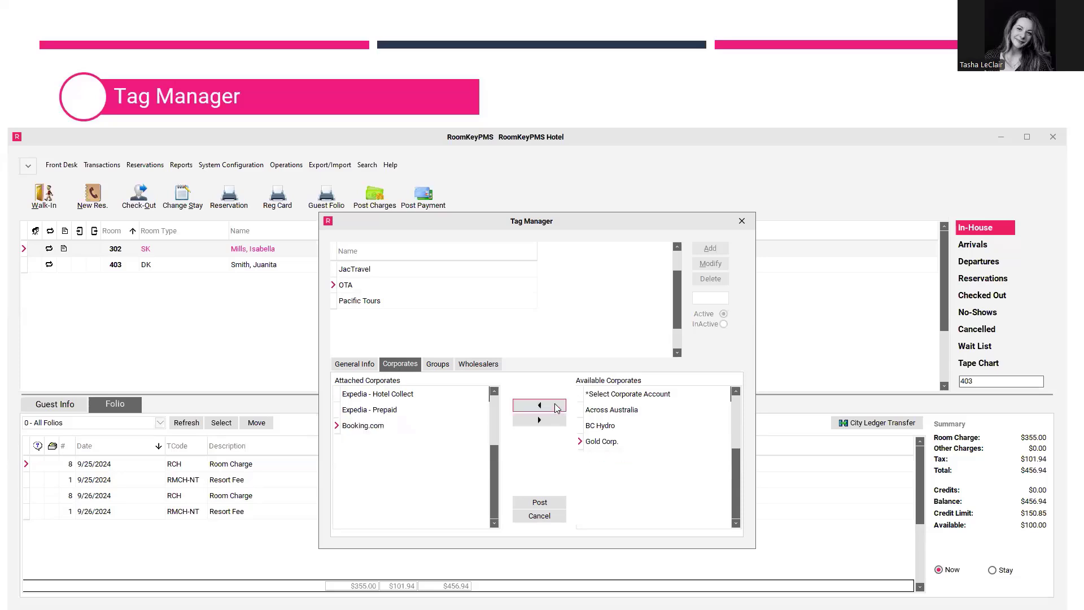
pyautogui.click(551, 503)
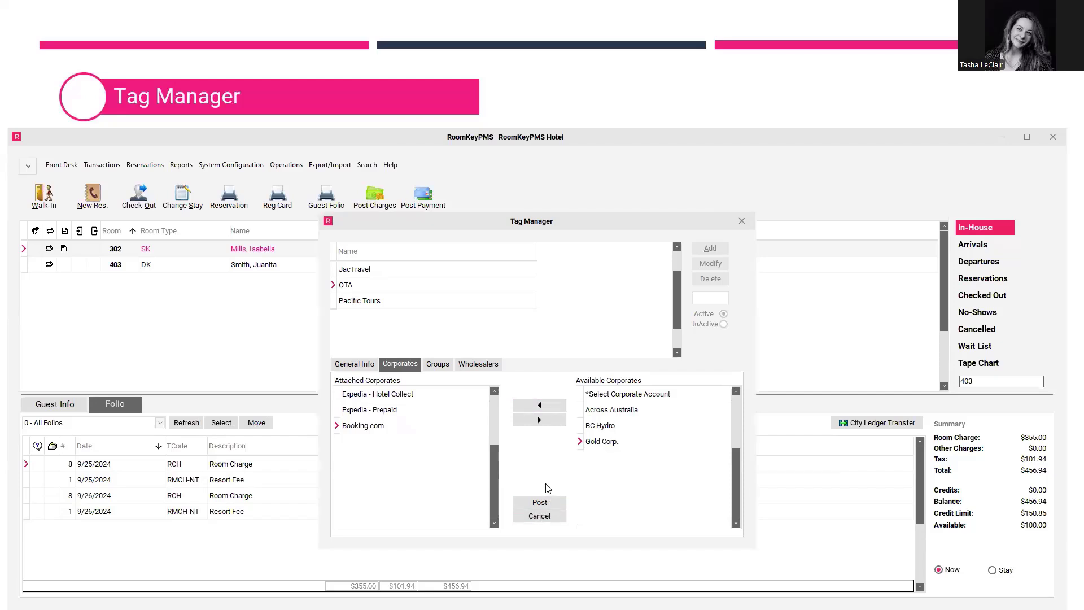
pyautogui.click(354, 364)
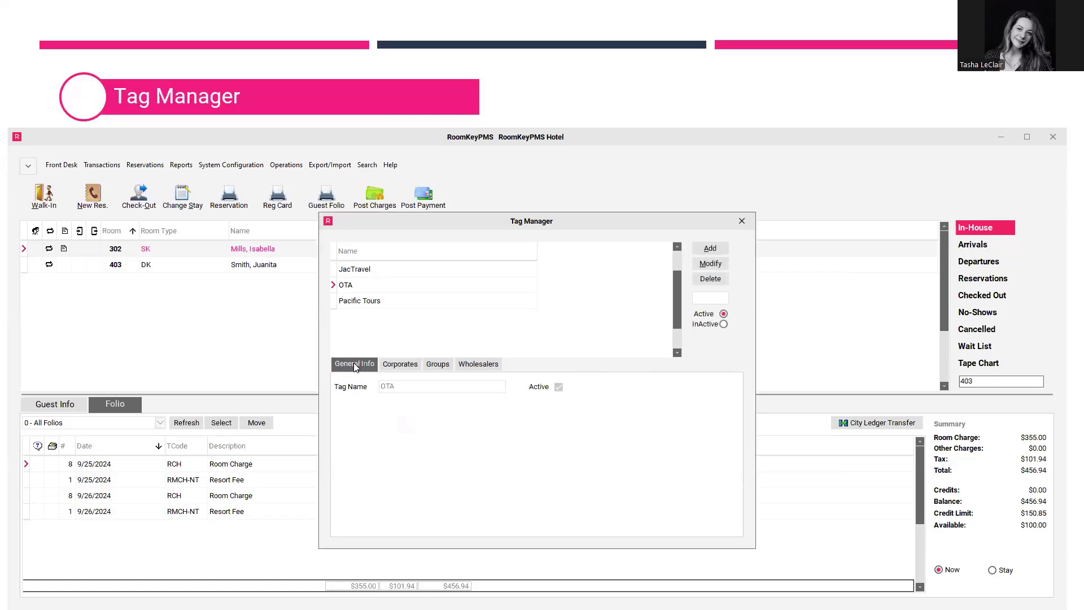
pyautogui.click(393, 366)
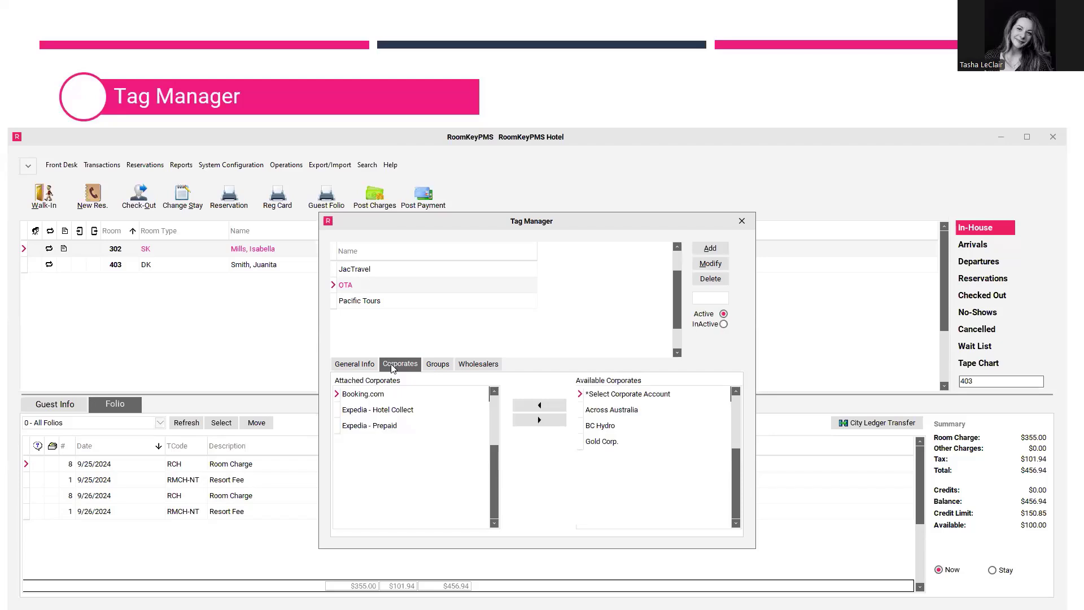
pyautogui.click(749, 225)
# Step: Open the corporate accounts and display the general information of ABC Company
pyautogui.click(286, 165)
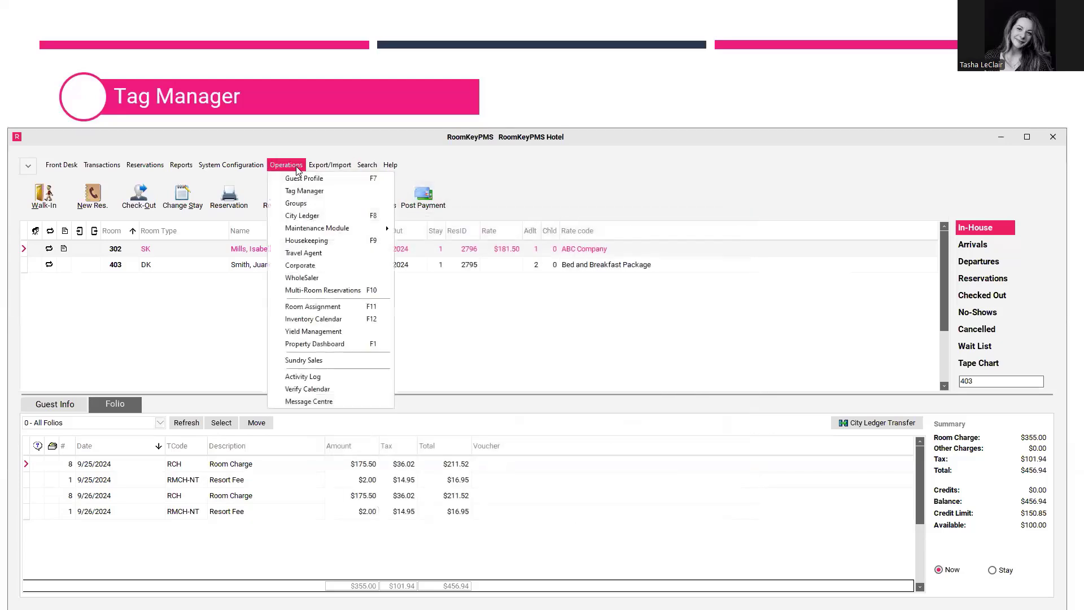
pyautogui.click(294, 265)
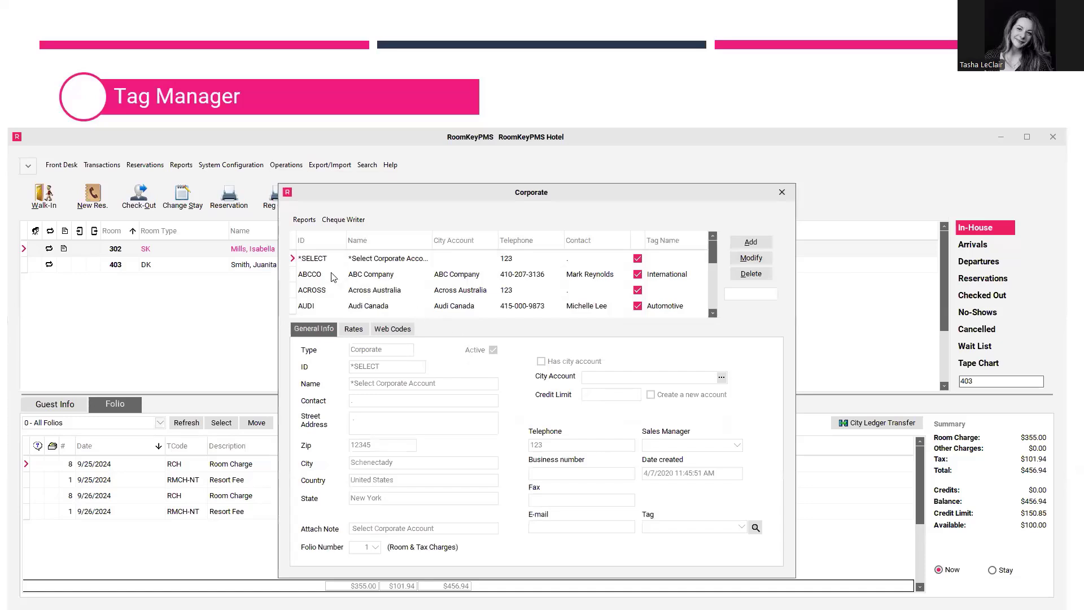
pyautogui.click(333, 275)
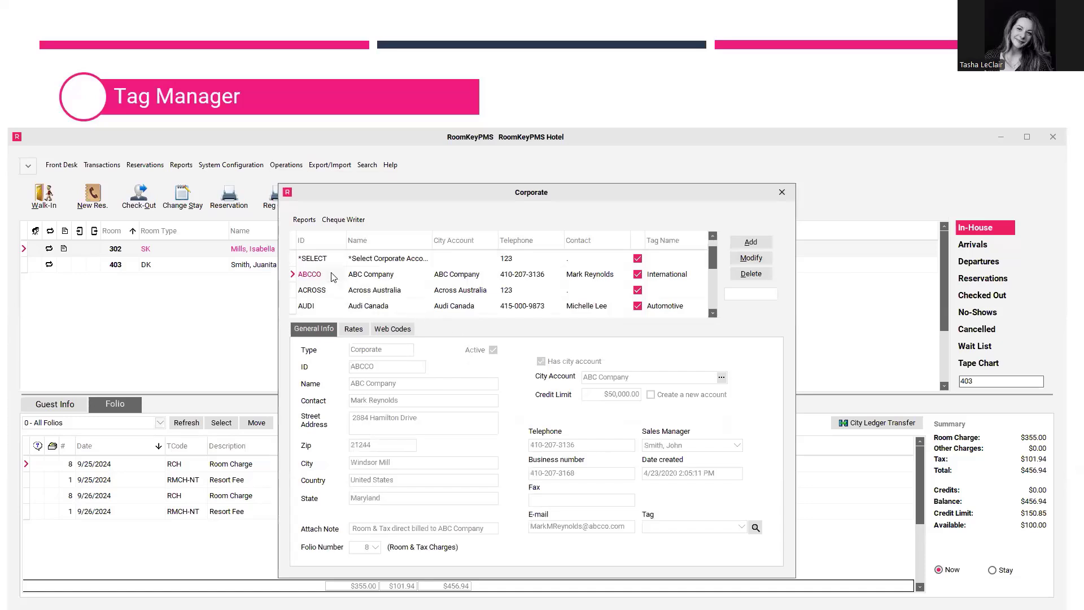
# Step: Start a new corporate account with the OTA tag, discard the entry, and close the corporate accounts
pyautogui.click(751, 245)
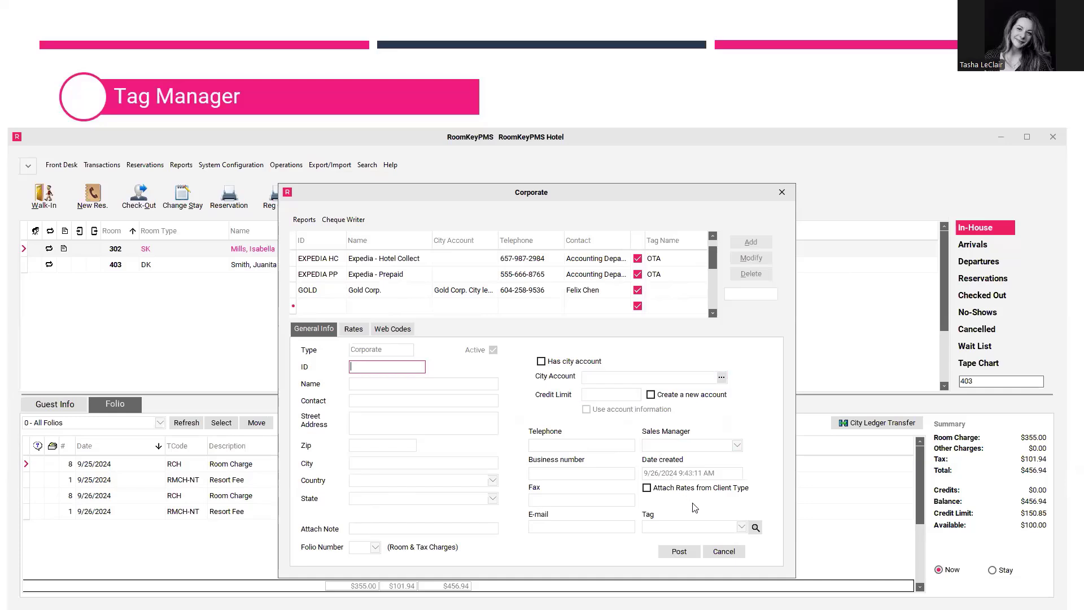
pyautogui.click(742, 528)
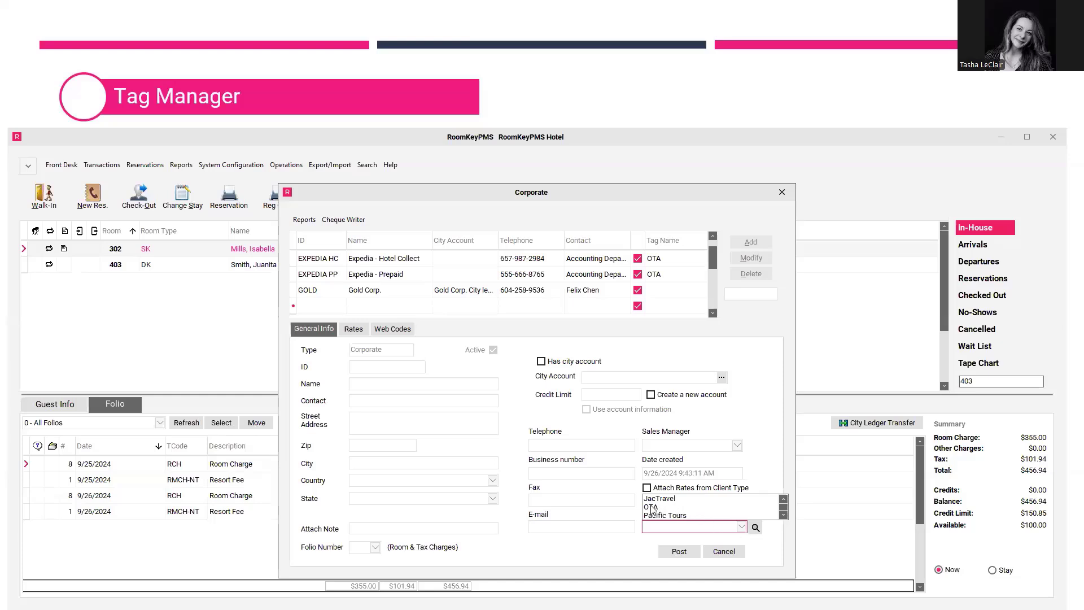
pyautogui.click(651, 507)
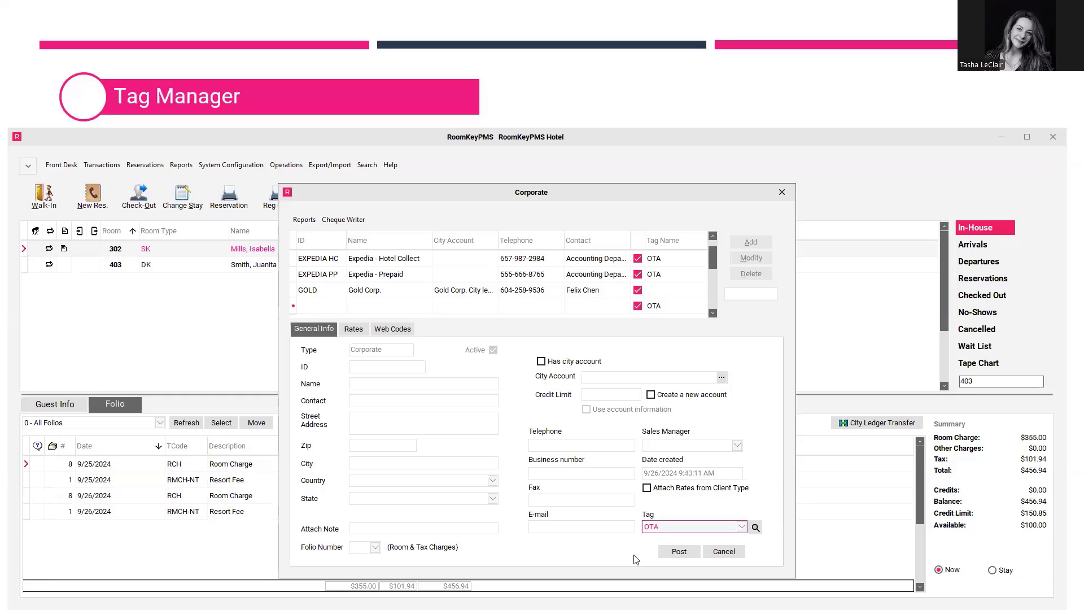
pyautogui.click(724, 552)
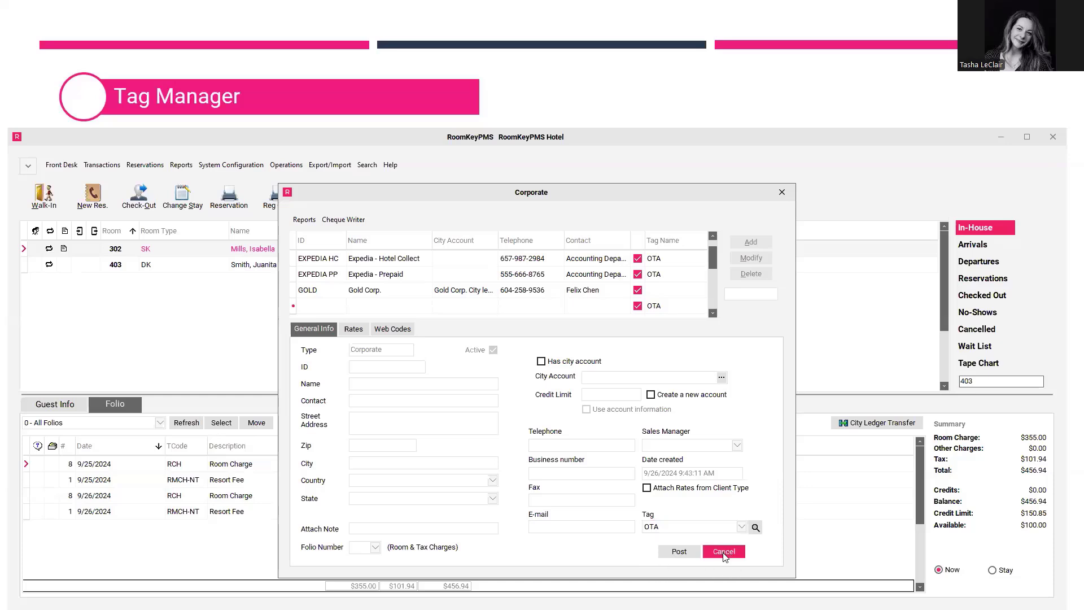
pyautogui.click(782, 192)
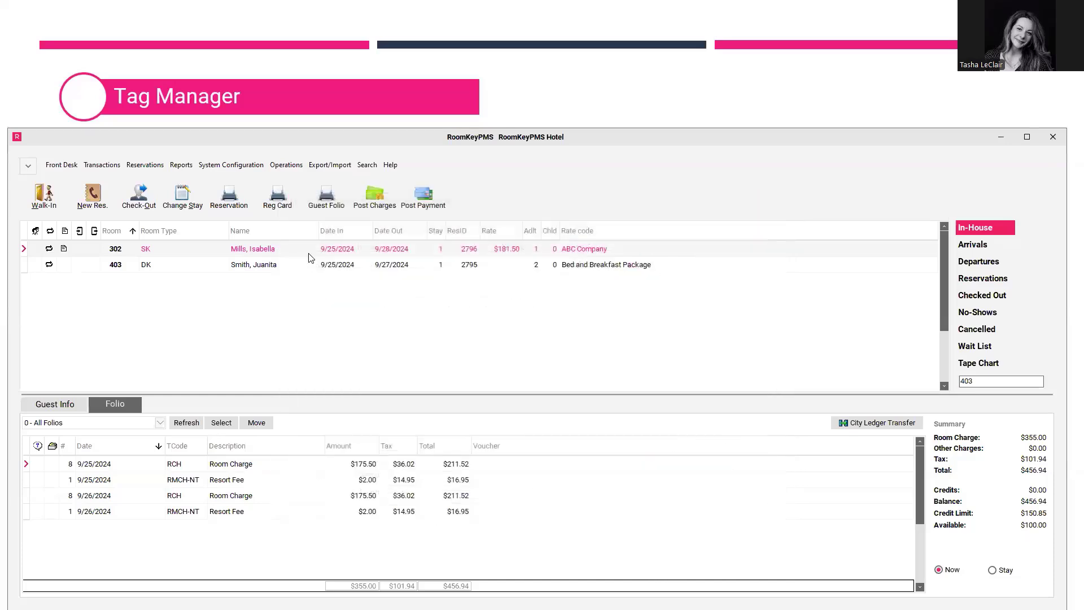
# Step: Reopen Tag Manager and display the wholesalers and groups attached to the JacTravel tag
pyautogui.click(286, 165)
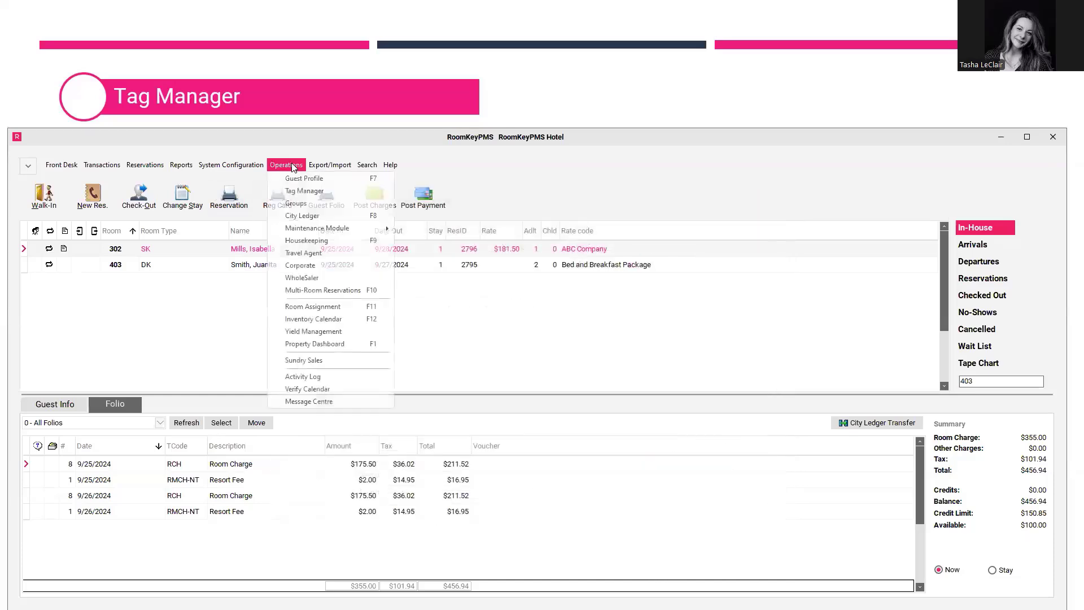
pyautogui.click(298, 193)
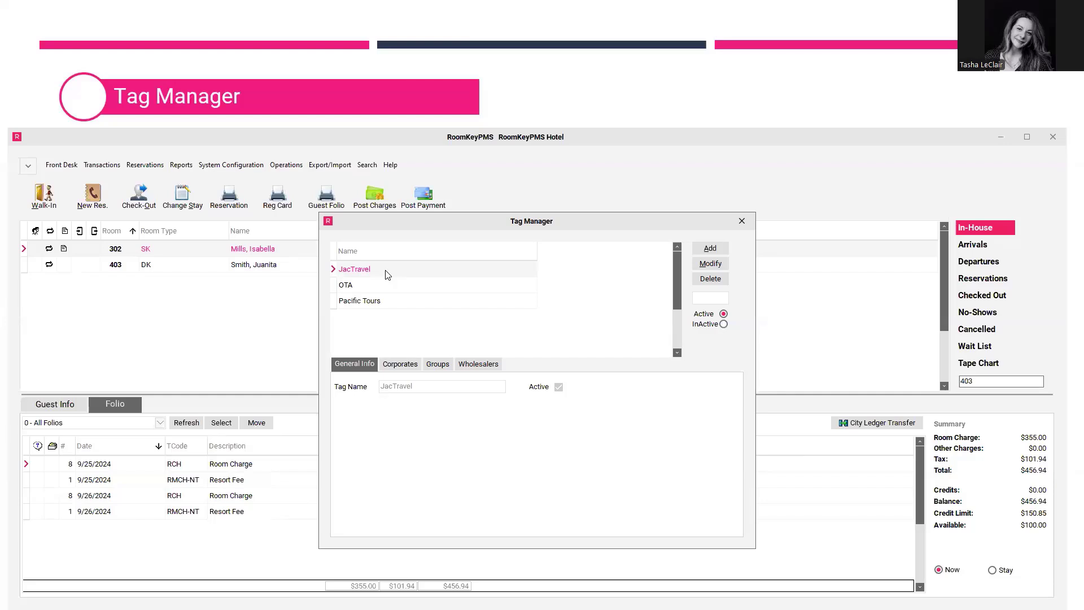
pyautogui.click(486, 369)
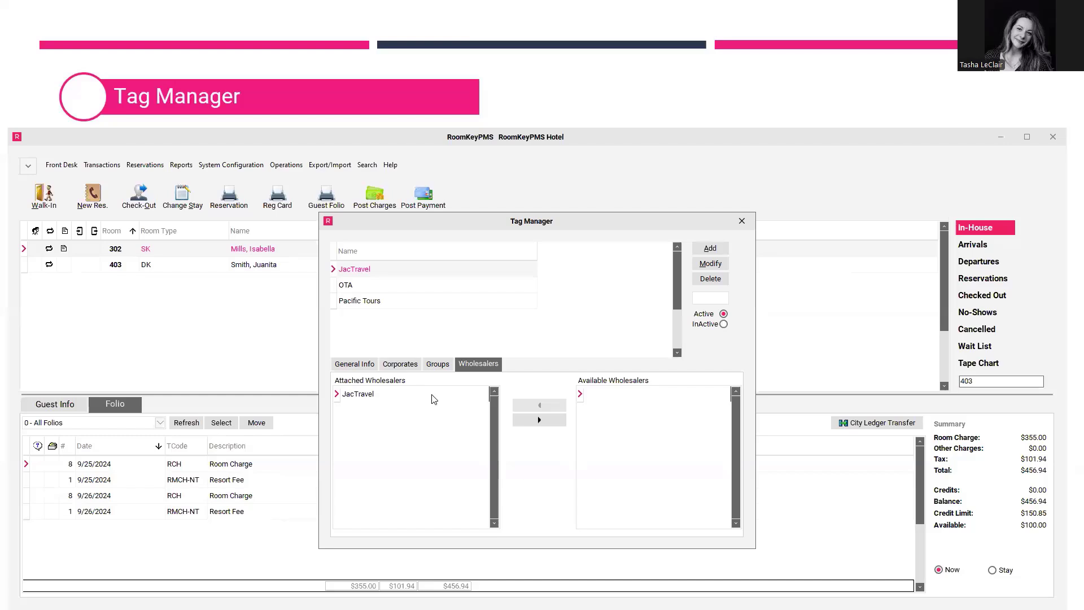
pyautogui.click(443, 365)
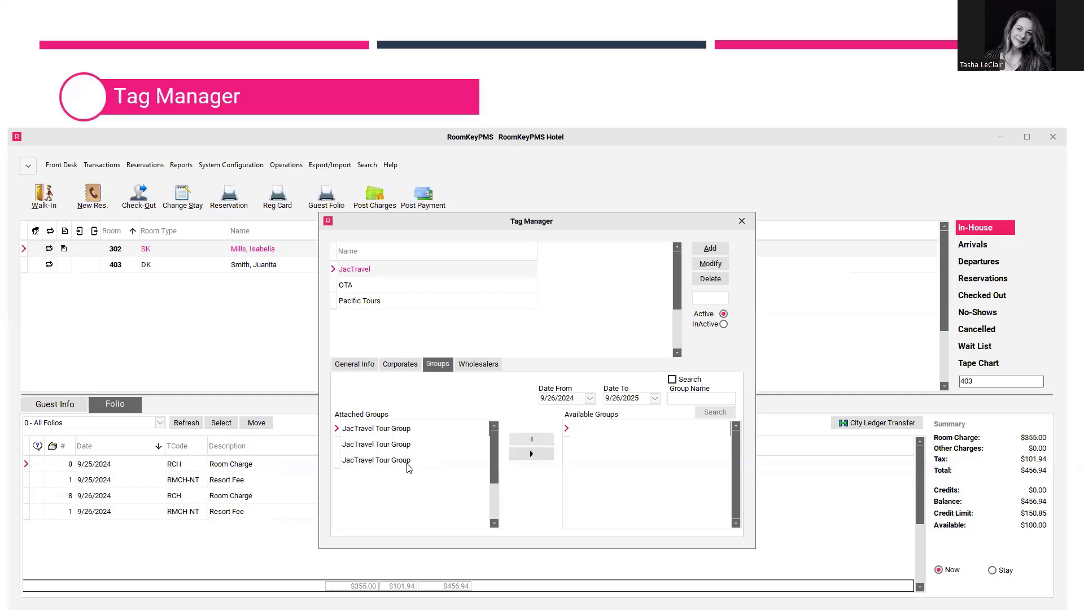
# Step: Review the groups, wholesalers, corporates and general information of the Pacific Tours tag
pyautogui.click(374, 301)
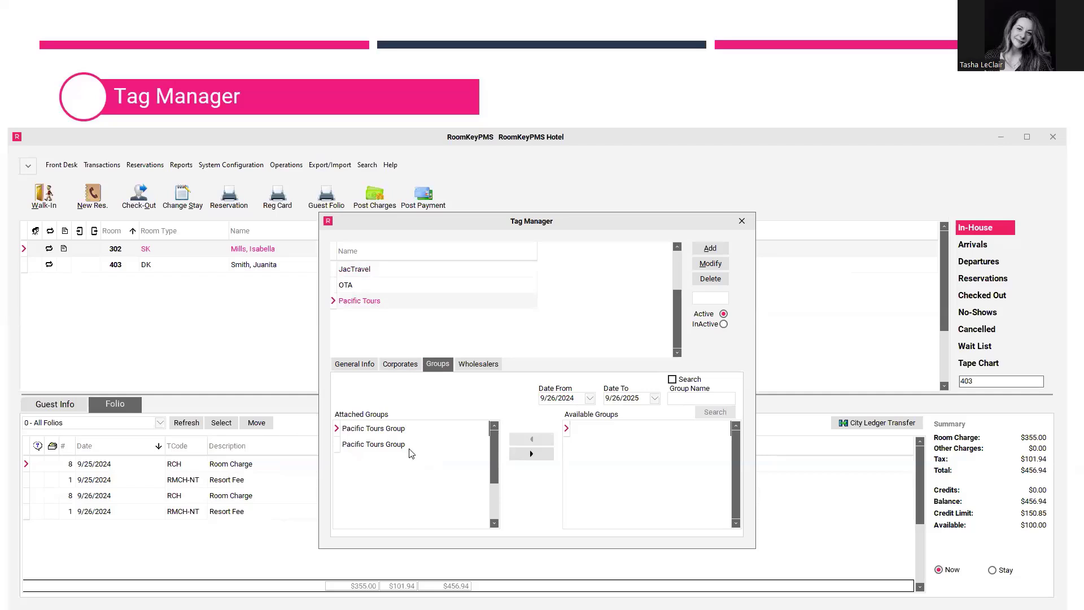
pyautogui.click(478, 366)
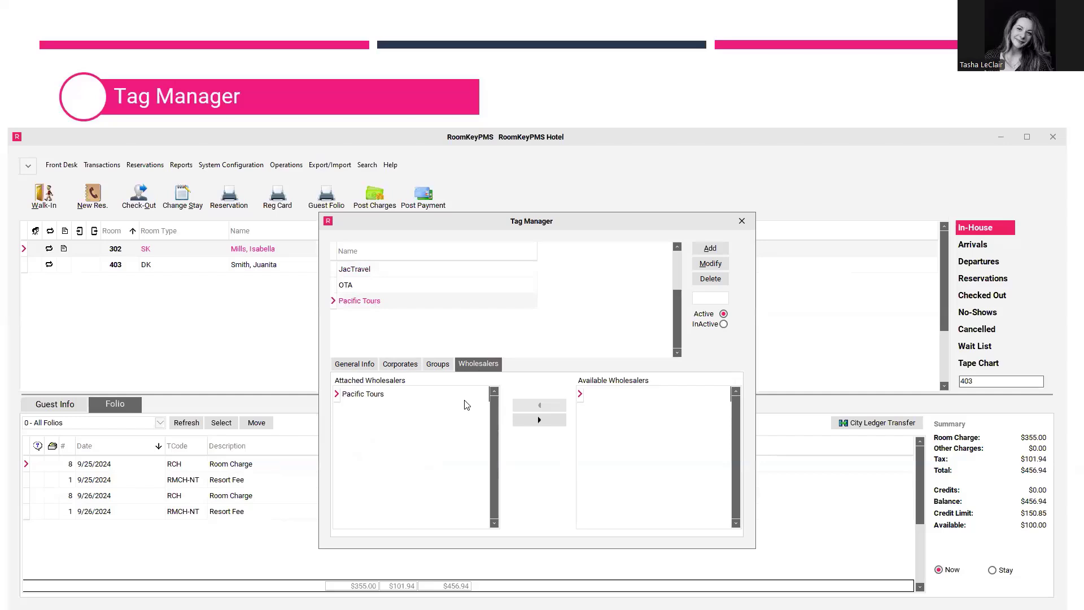
pyautogui.click(390, 371)
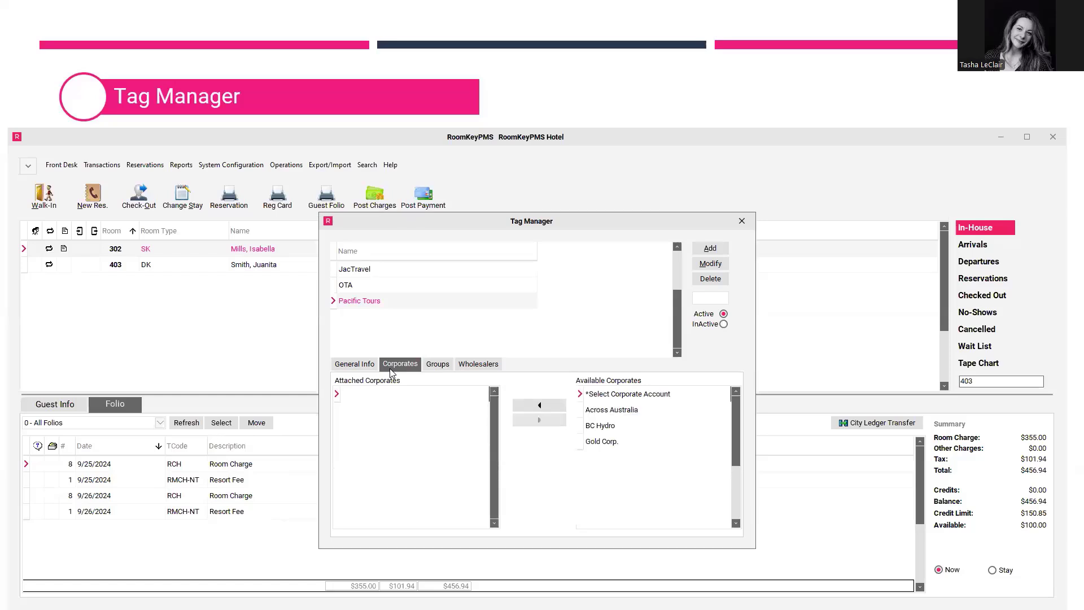
pyautogui.click(371, 366)
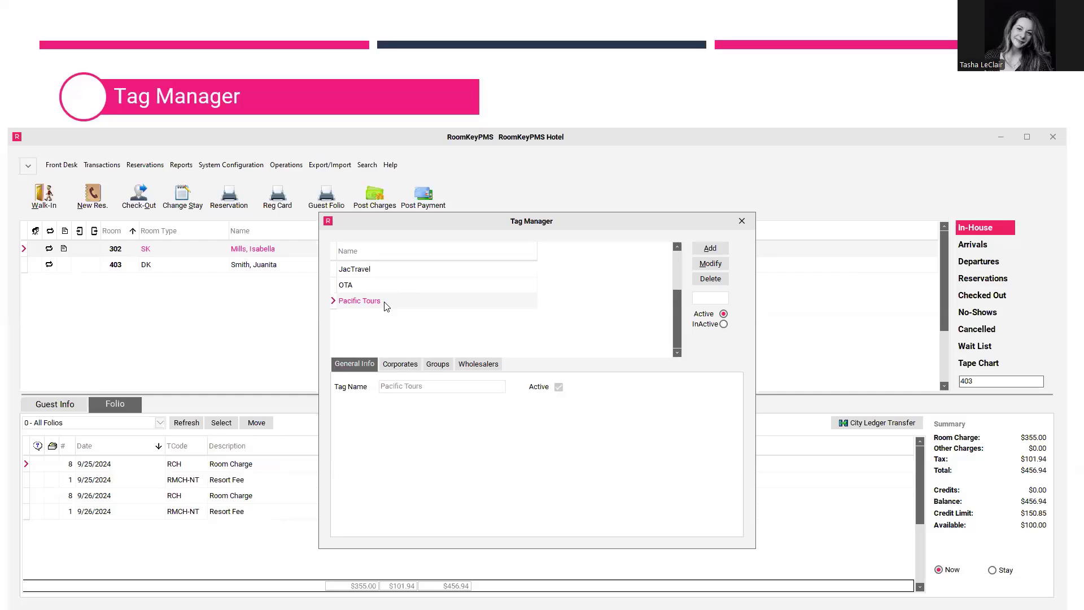
# Step: Close Tag Manager, set the OTA tag filter for the Occupancy and Revenue Forecast Transient vs Group report, and cancel the report
pyautogui.click(742, 220)
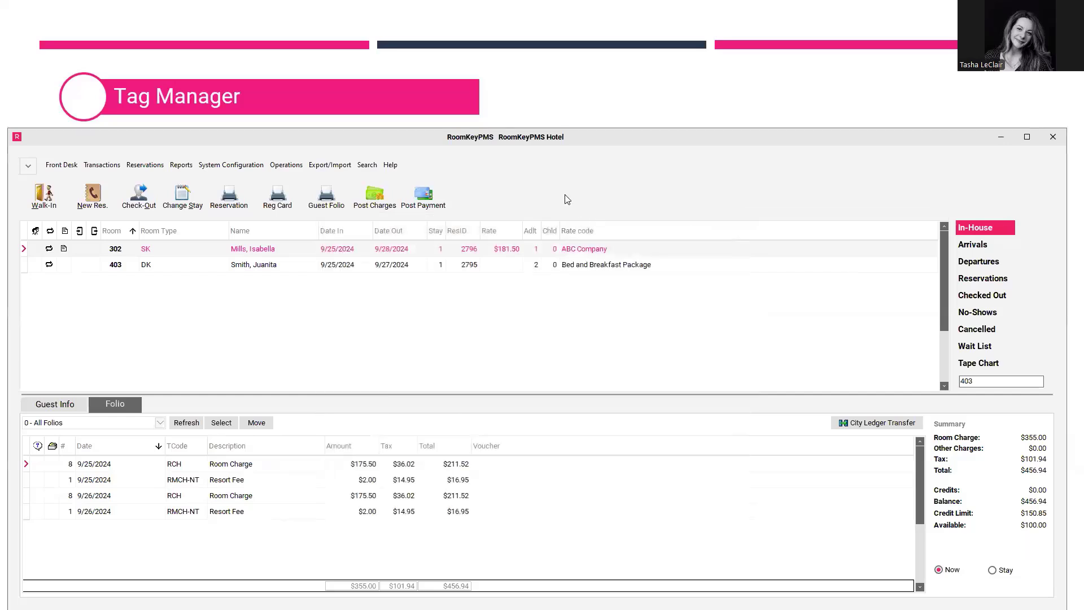
pyautogui.click(177, 168)
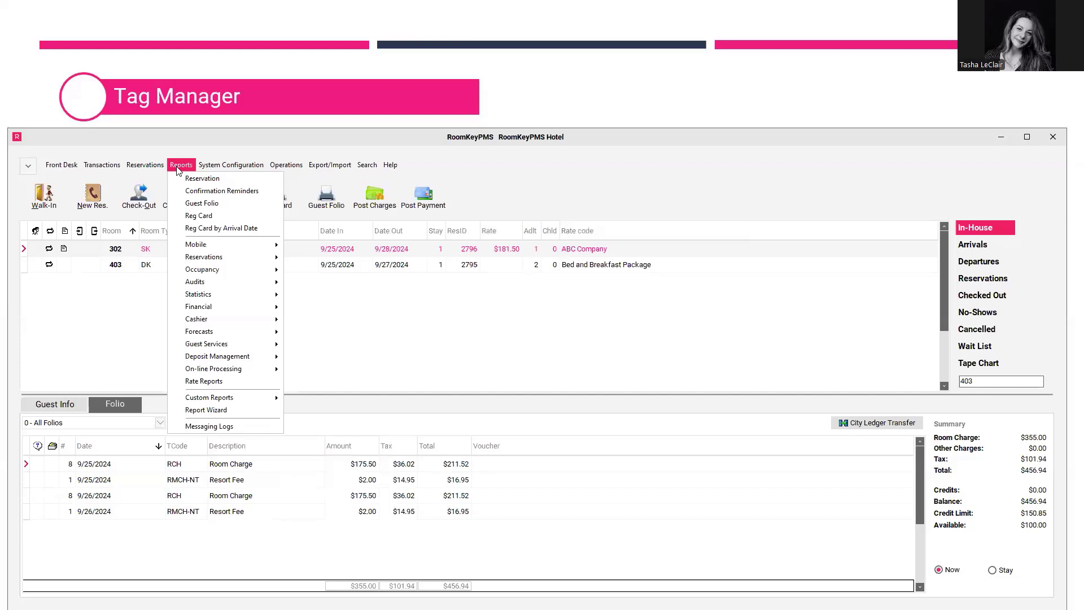
pyautogui.moveTo(247, 333)
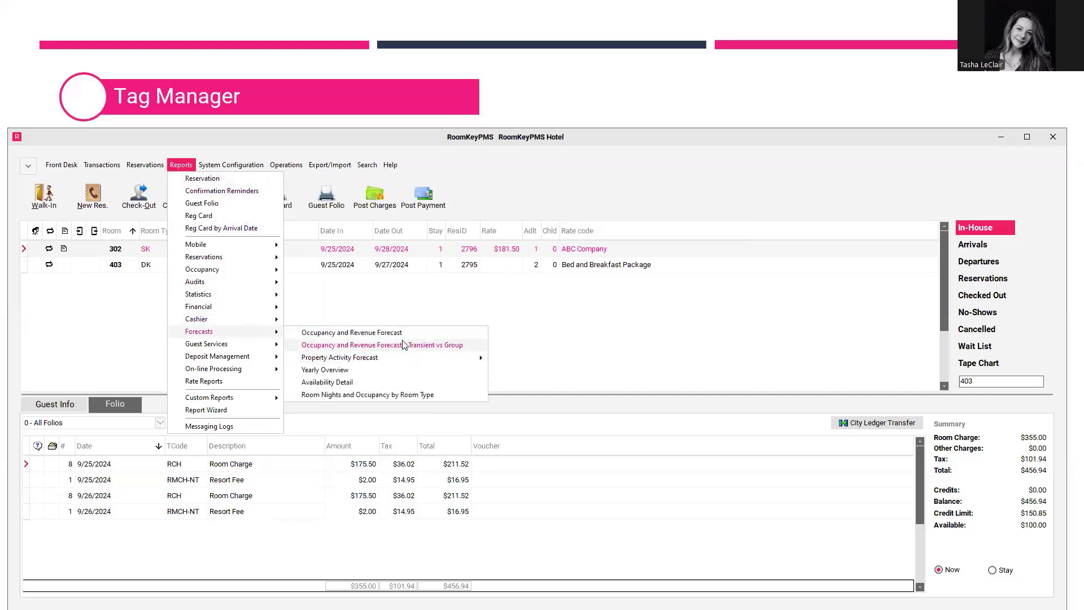
pyautogui.click(446, 350)
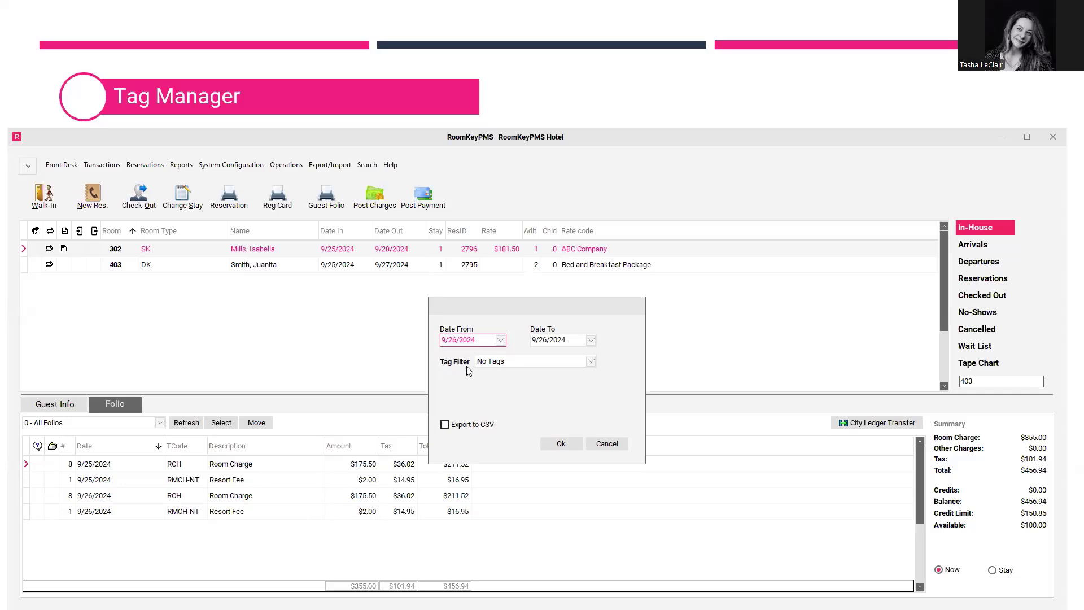
pyautogui.click(591, 361)
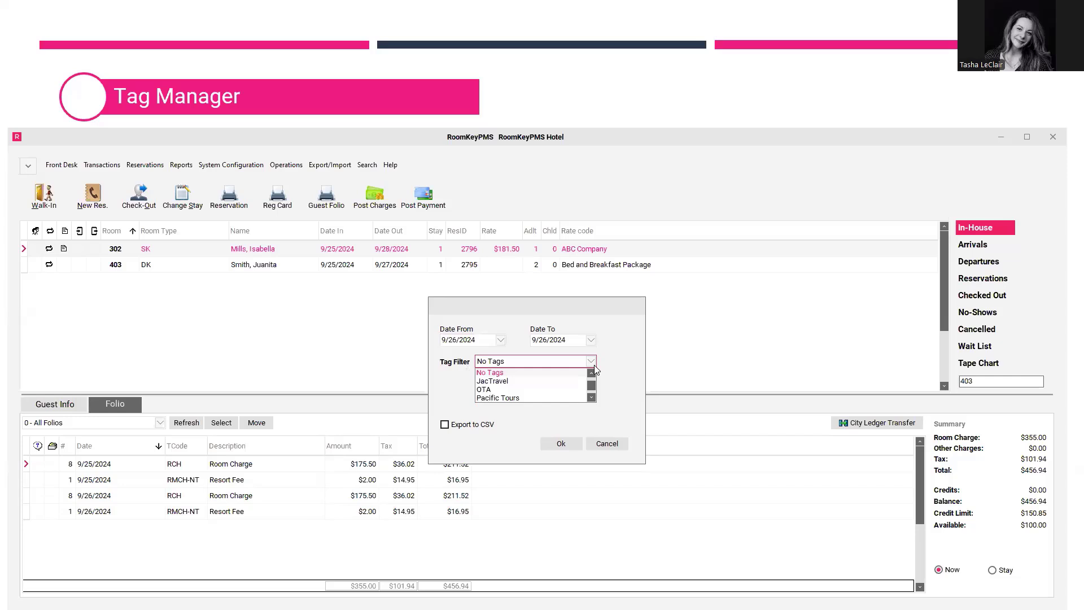
pyautogui.click(487, 390)
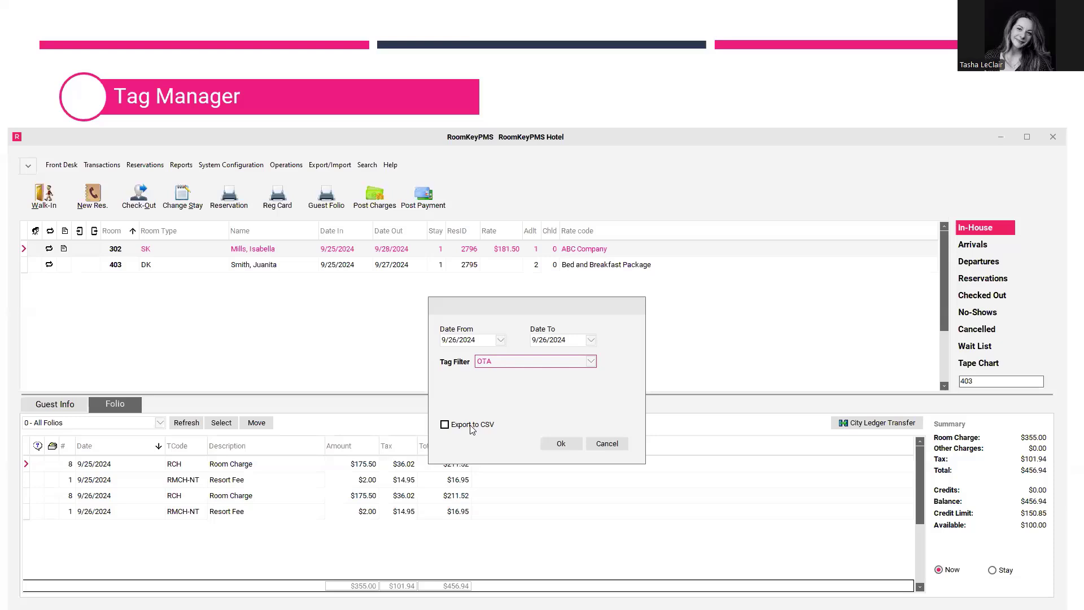
pyautogui.click(608, 444)
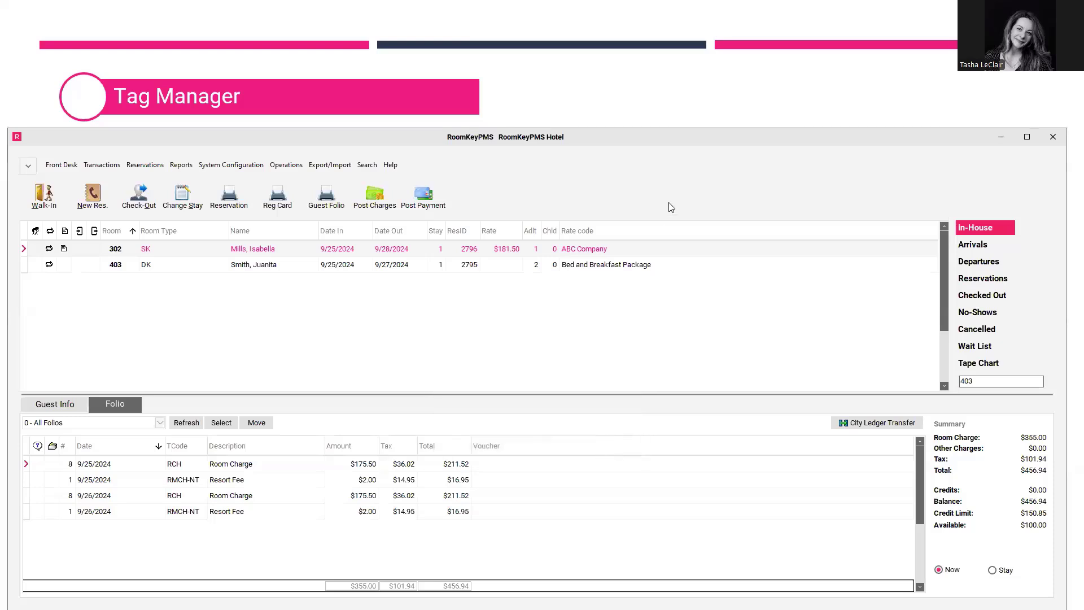
pyautogui.press('Right')
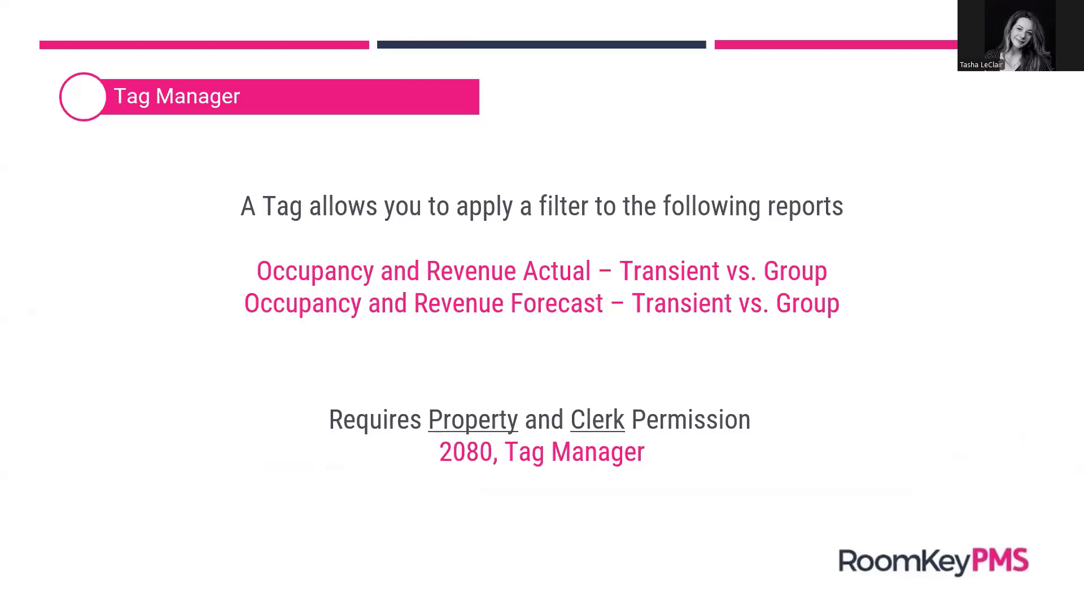
pyautogui.press('Right')
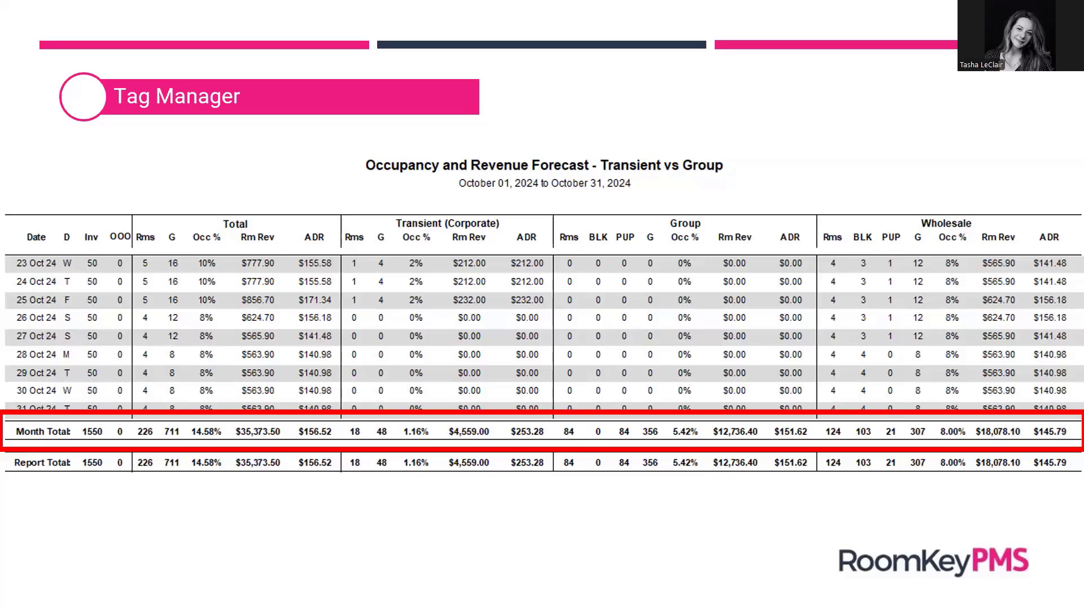
pyautogui.press('Right')
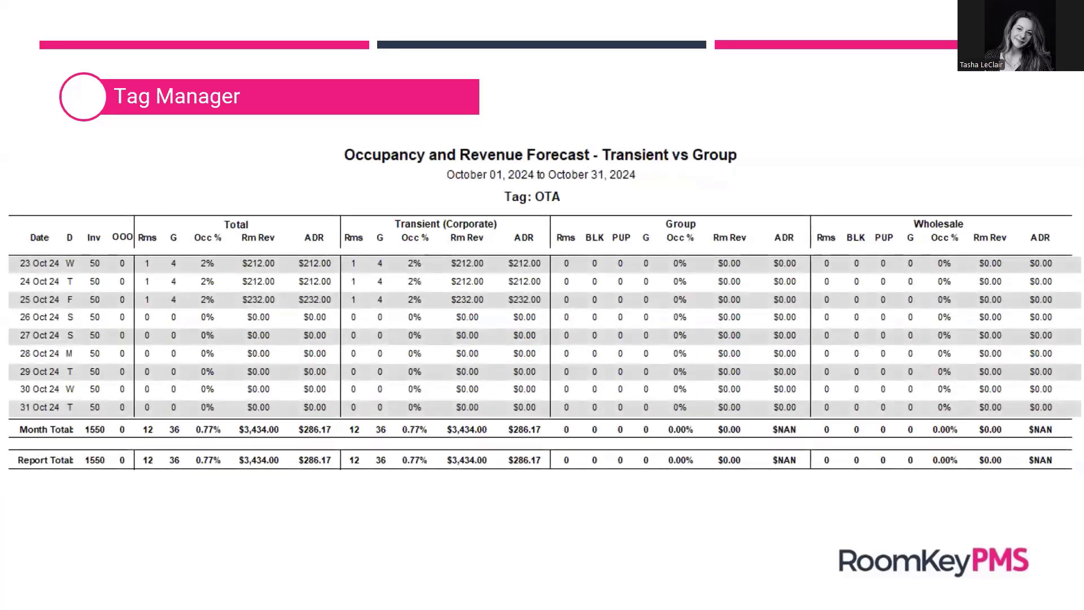
pyautogui.press('Right')
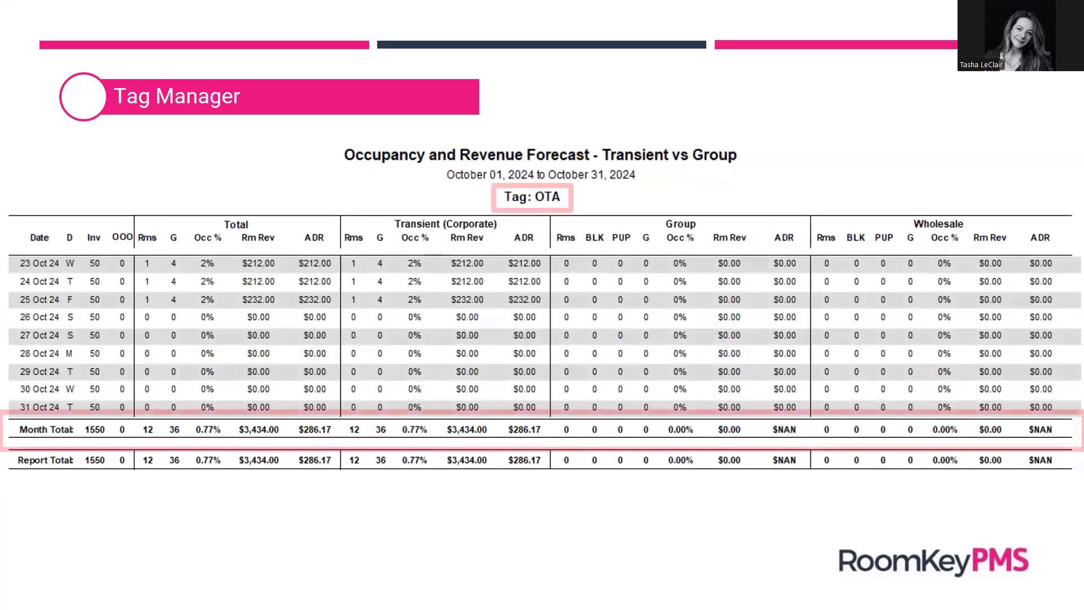
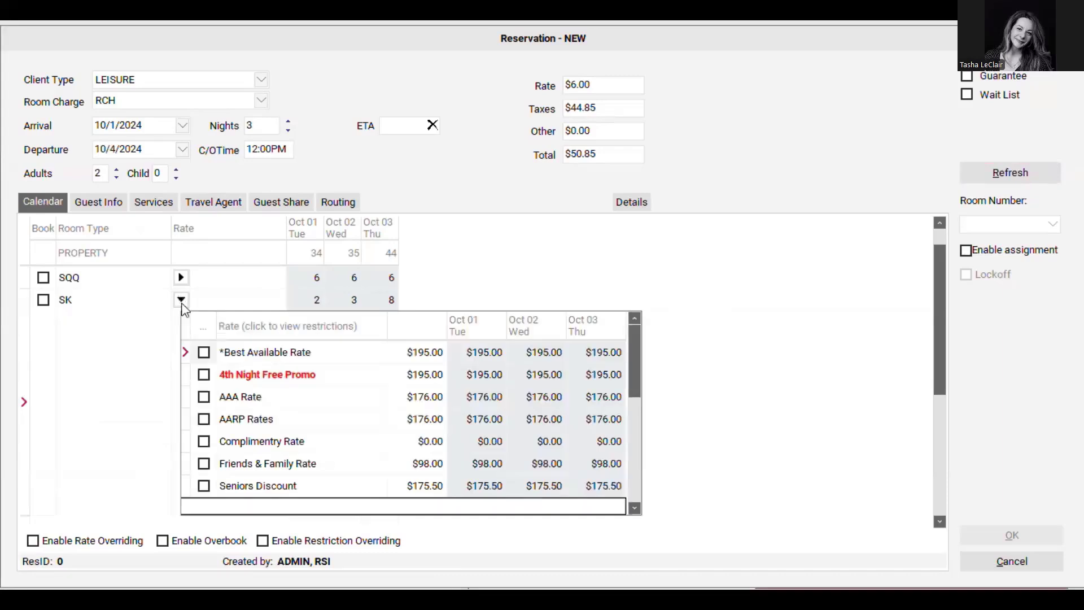
# Step: Assign the Best Available Rate to the SK room type and open its custom rate settings
pyautogui.click(204, 352)
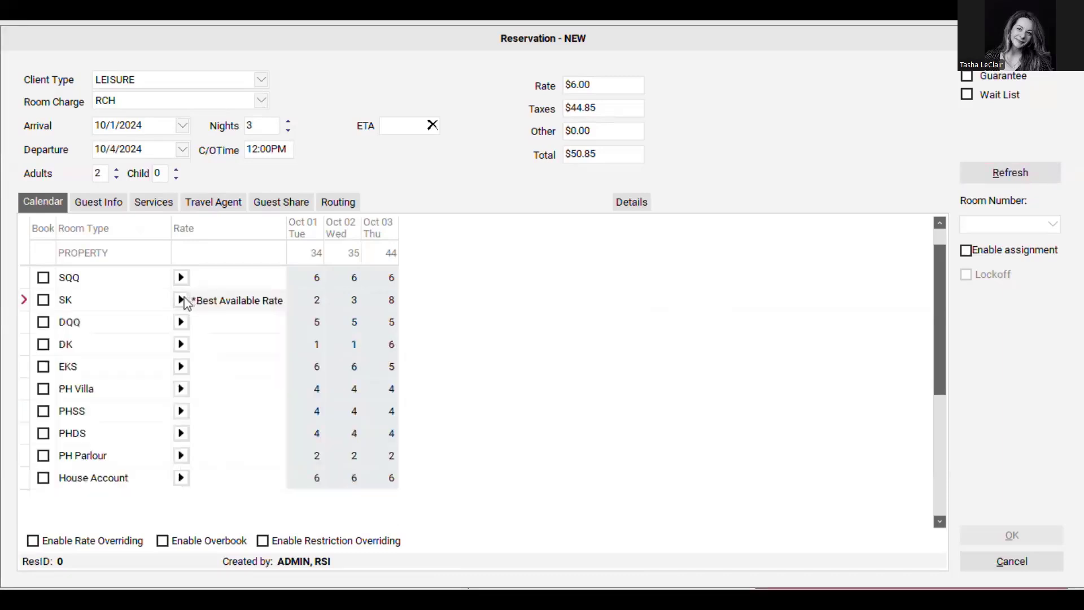
pyautogui.click(182, 300)
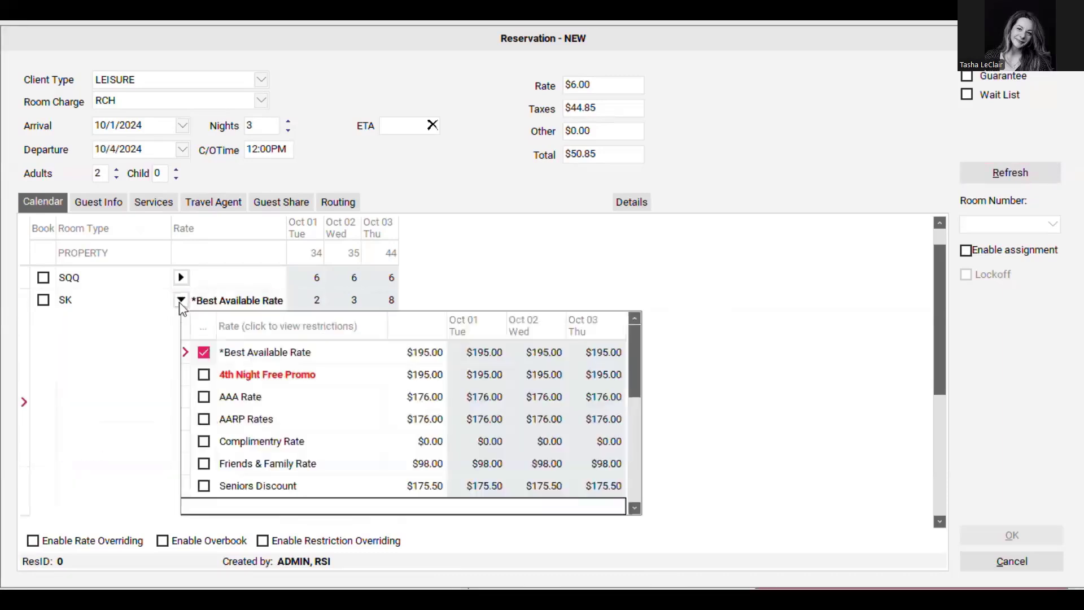
pyautogui.click(210, 336)
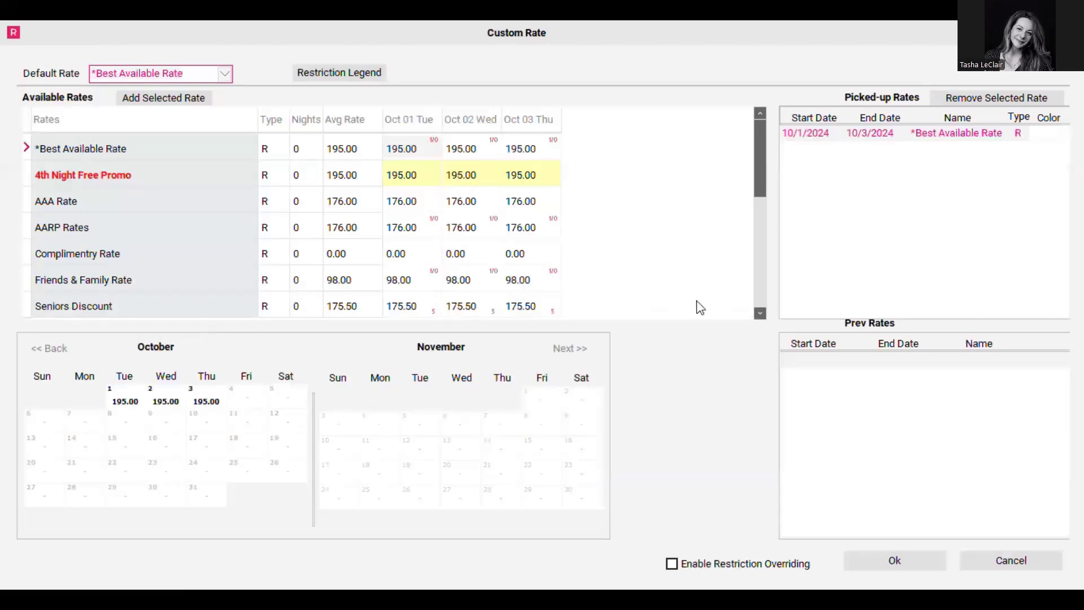
# Step: Add the 2-Day Spa Package to the picked-up rates for 10/1/2024 to 10/2/2024 with the Aqua color
pyautogui.click(761, 312)
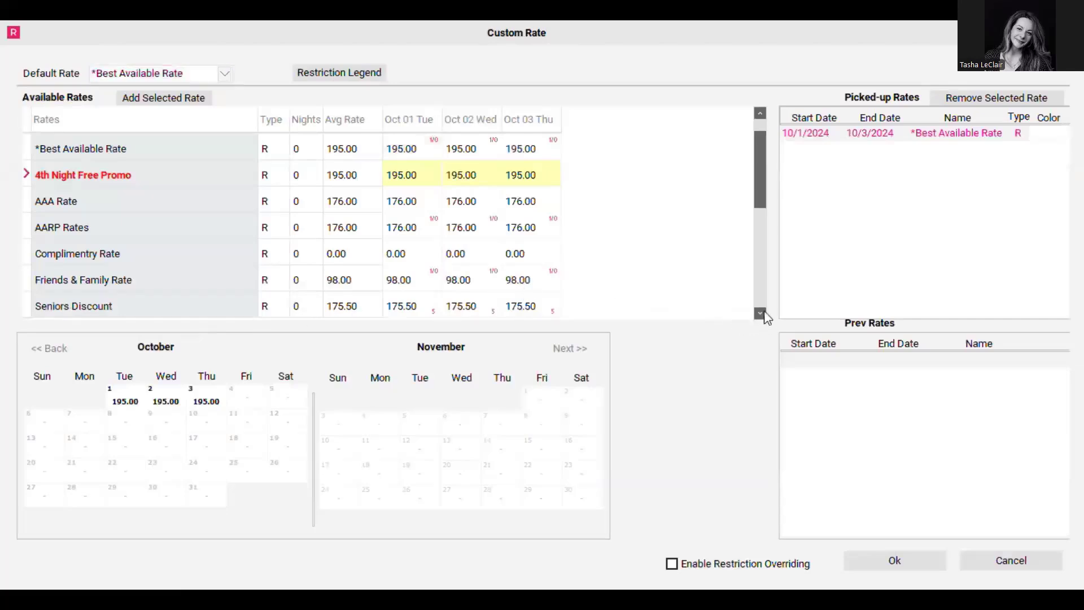
pyautogui.click(760, 312)
pyautogui.click(761, 313)
pyautogui.click(760, 313)
pyautogui.click(760, 312)
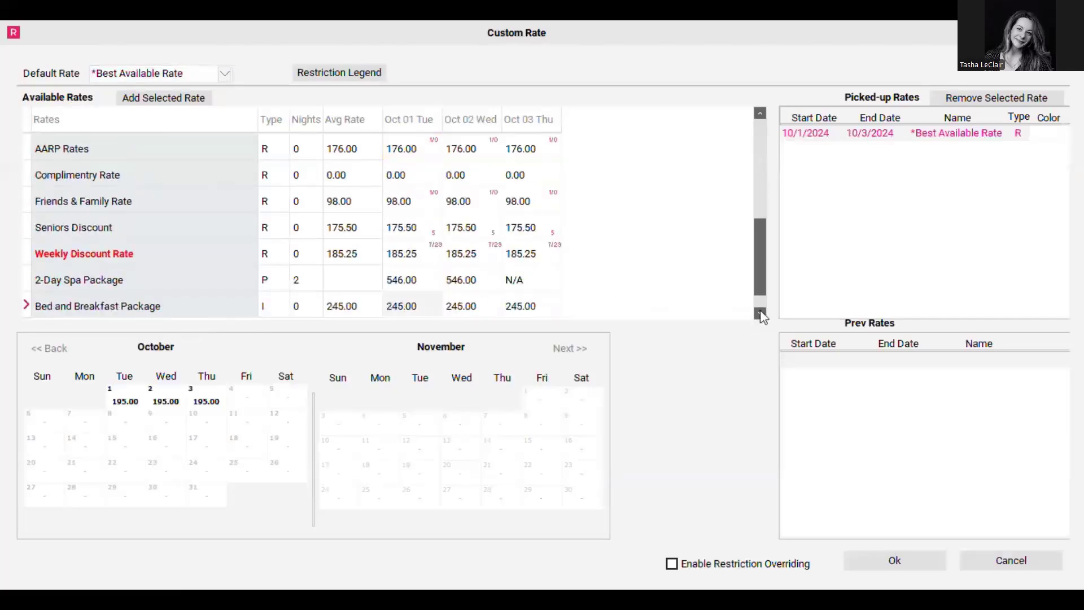
pyautogui.click(172, 284)
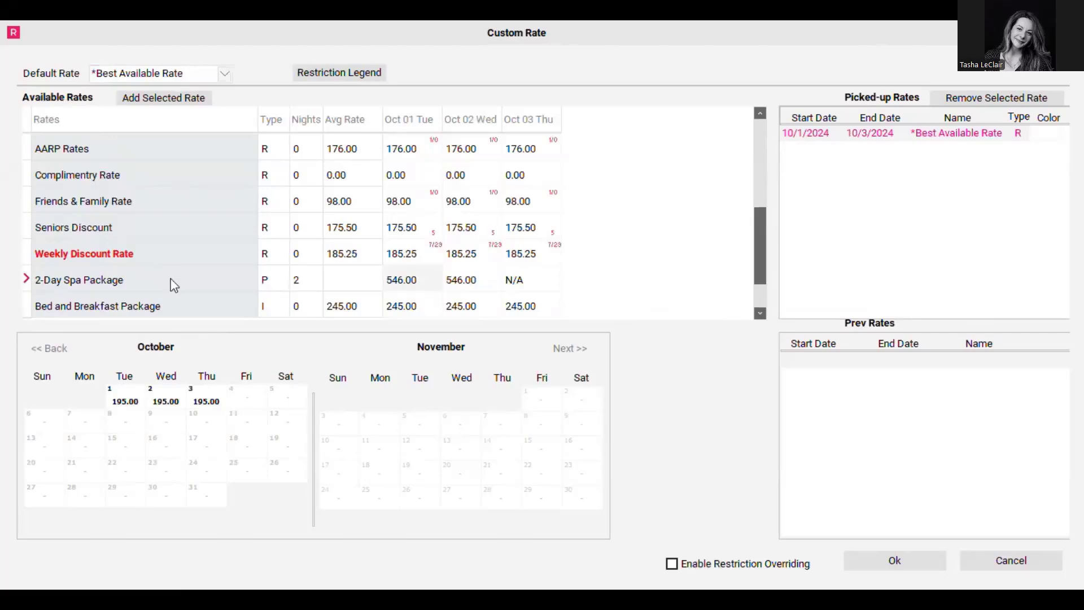
pyautogui.click(207, 103)
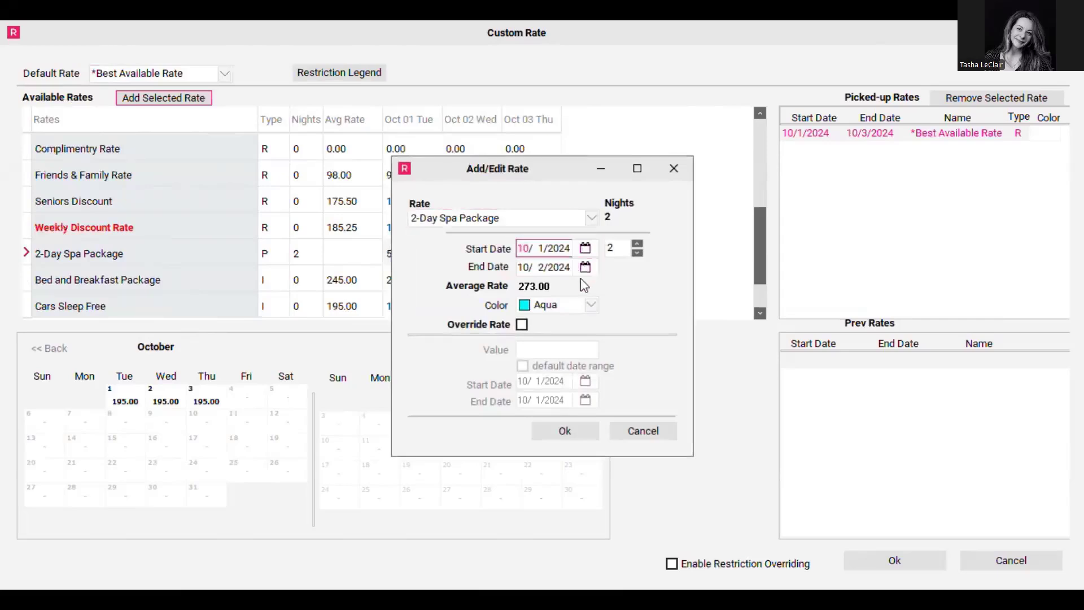
pyautogui.click(574, 435)
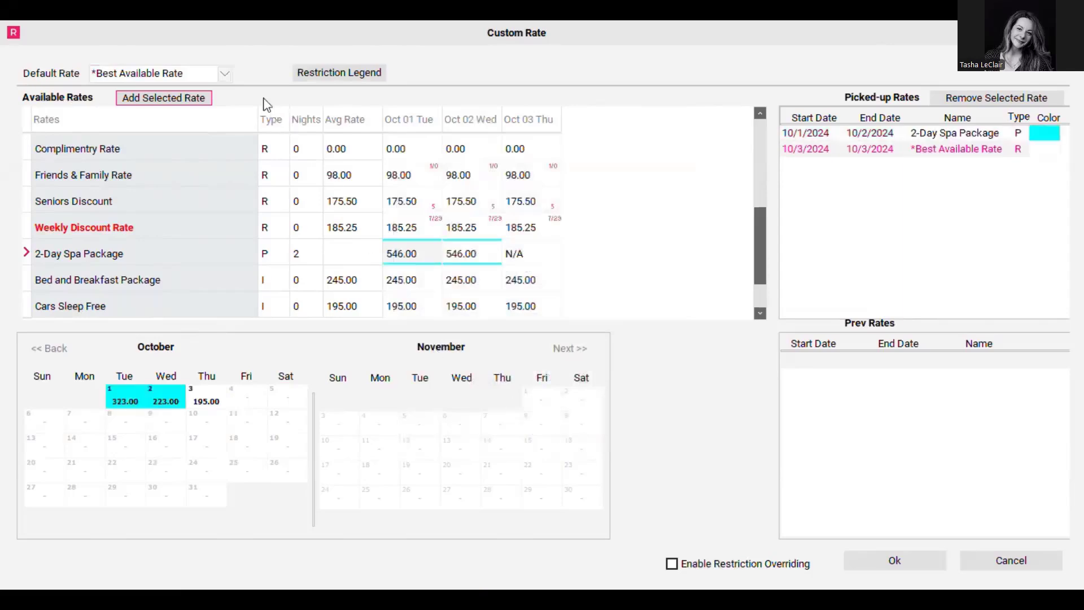
# Step: Browse the default rate options, keep the Best Available Rate, and accept the custom rates
pyautogui.click(225, 75)
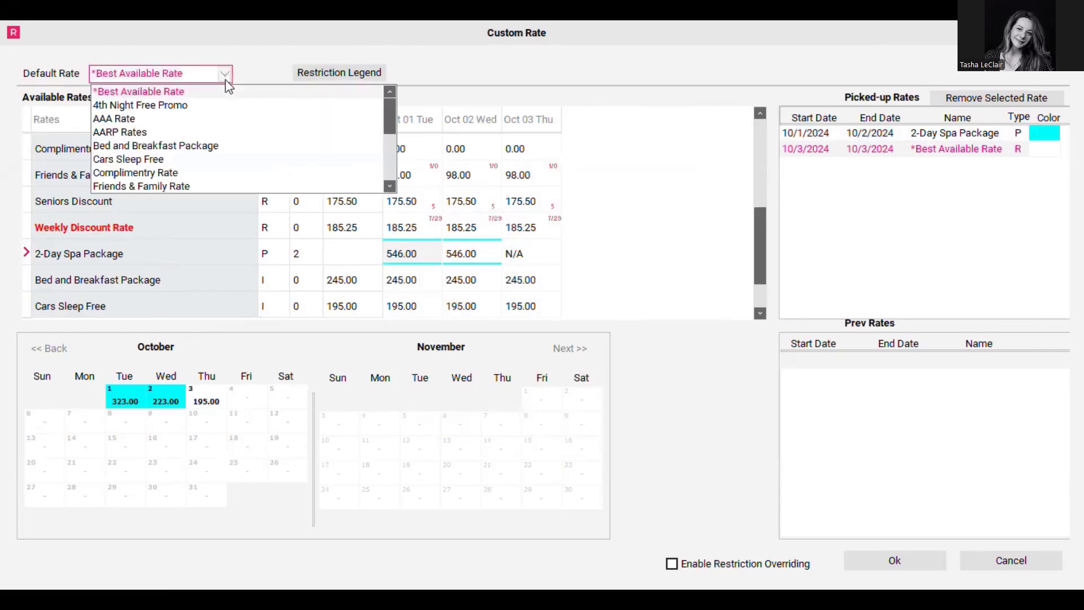
pyautogui.click(390, 186)
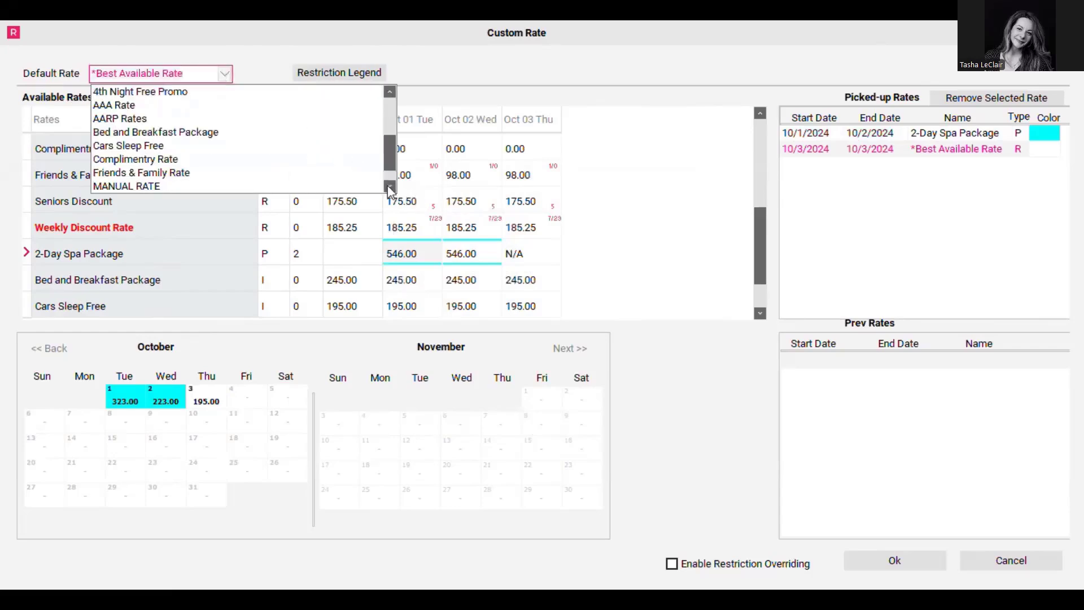
pyautogui.click(390, 187)
pyautogui.click(390, 187)
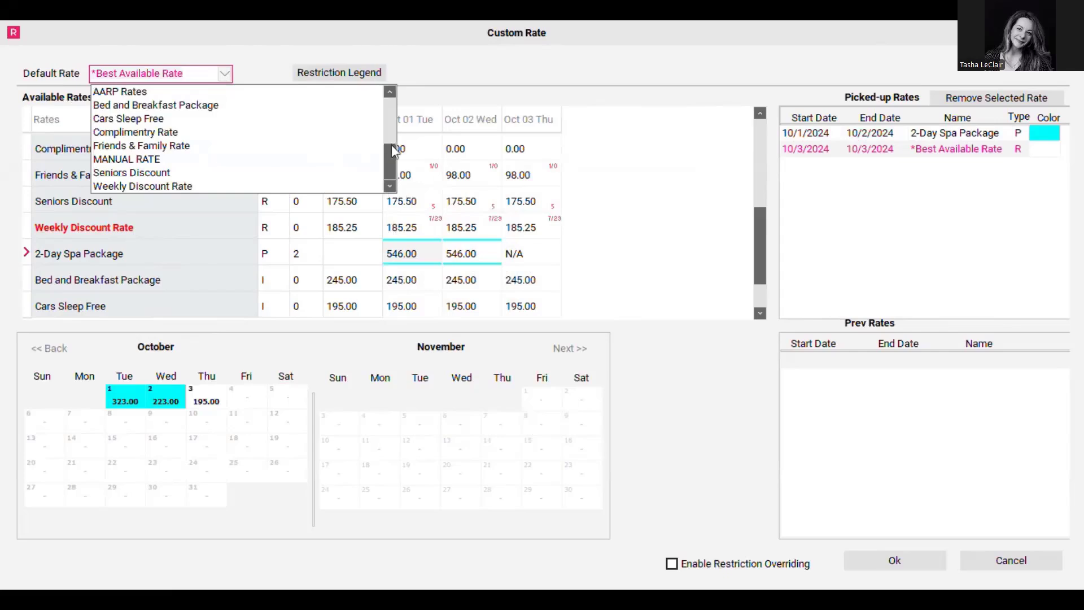
pyautogui.moveTo(389, 156); pyautogui.dragTo(395, 103)
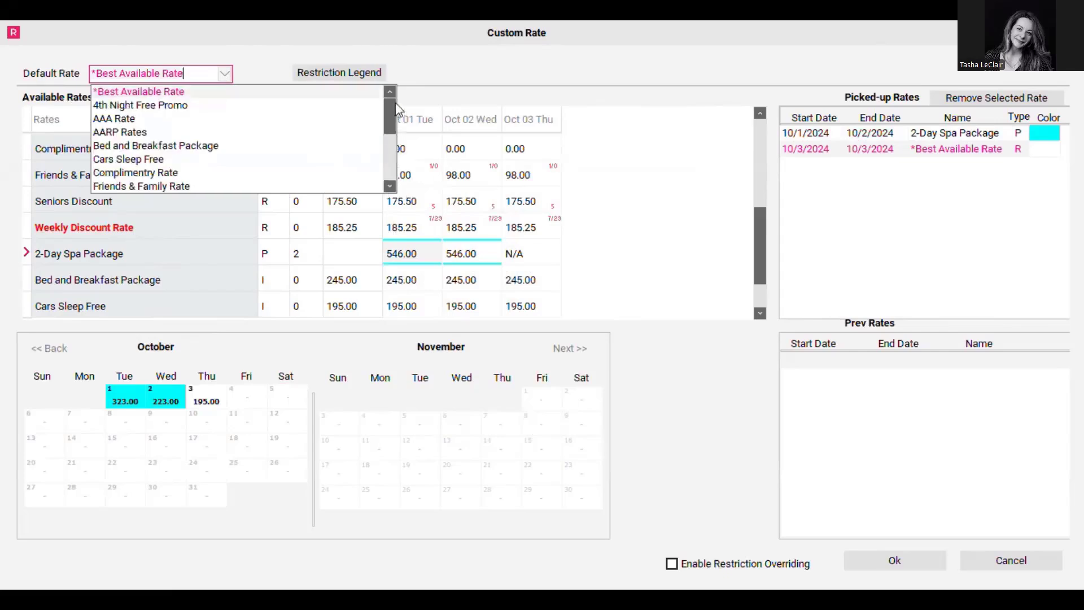
pyautogui.click(425, 82)
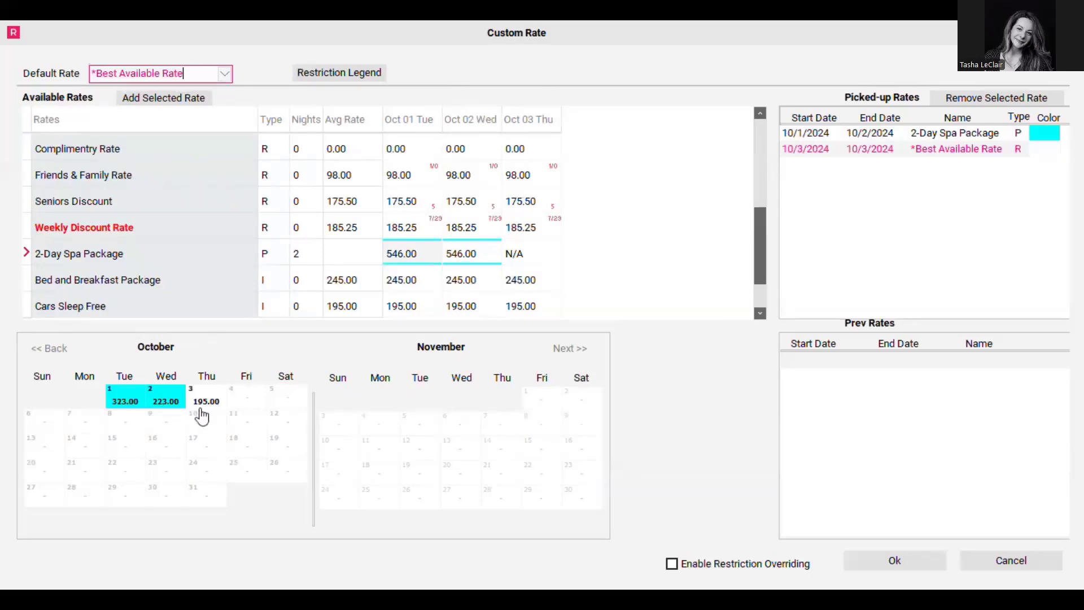
pyautogui.click(889, 562)
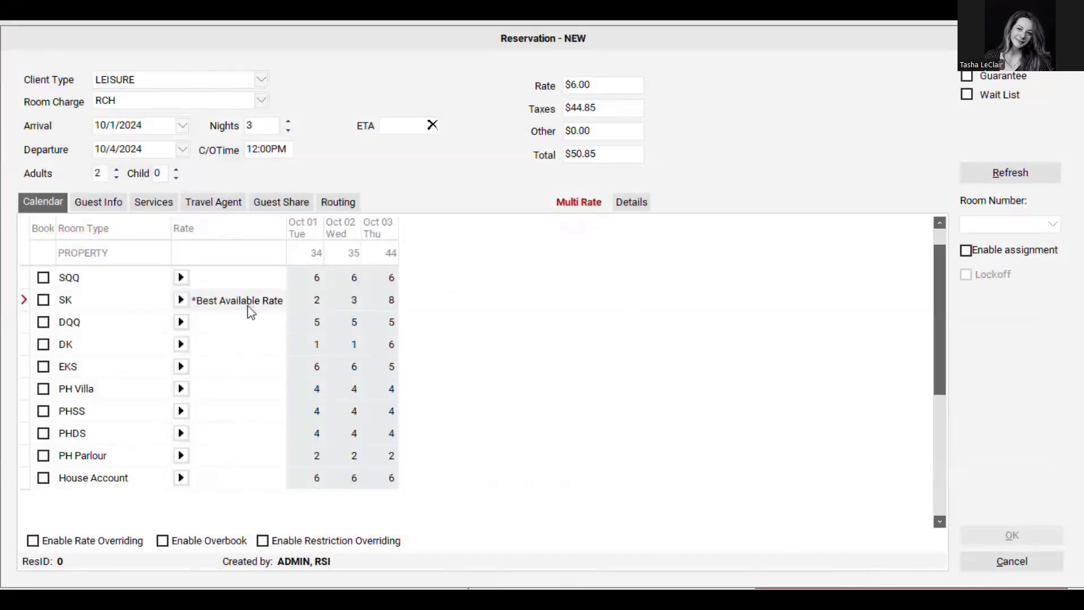
# Step: Book the SK room type and save the new reservation after checking the guest information
pyautogui.click(44, 303)
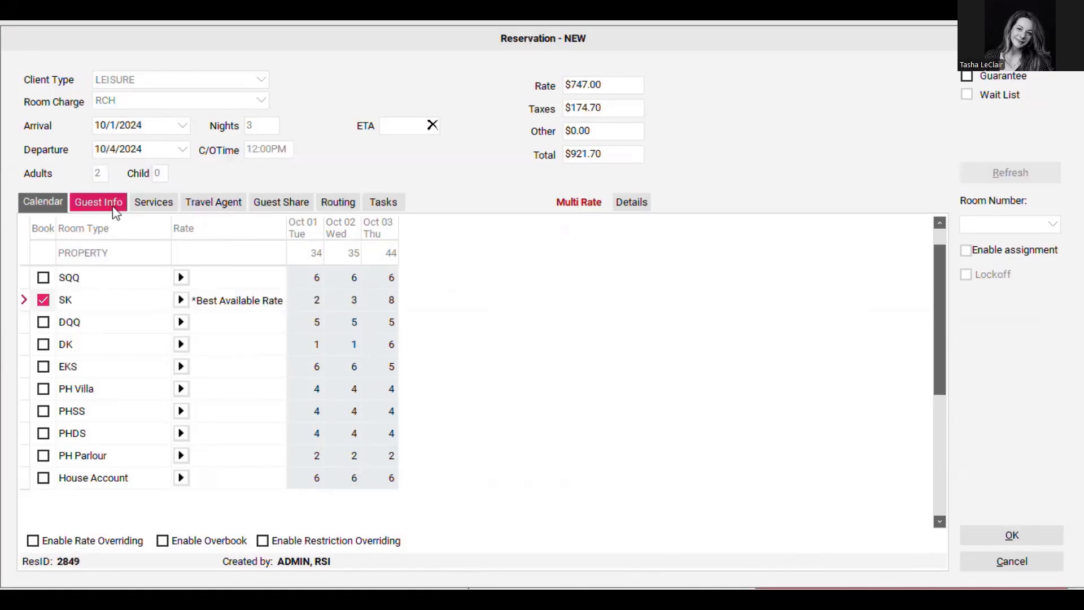
pyautogui.click(113, 207)
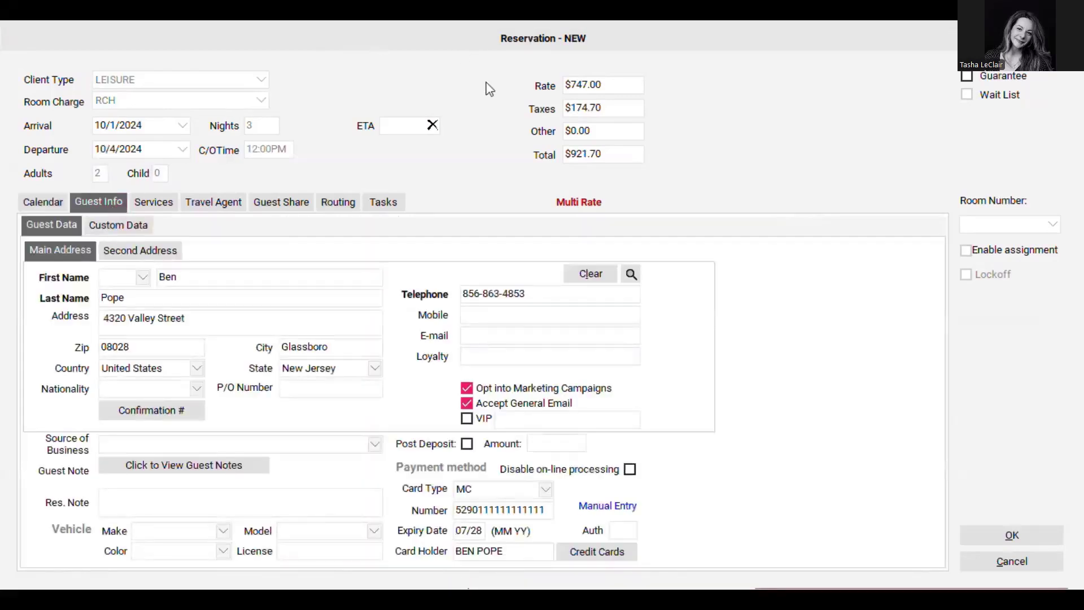
pyautogui.click(993, 536)
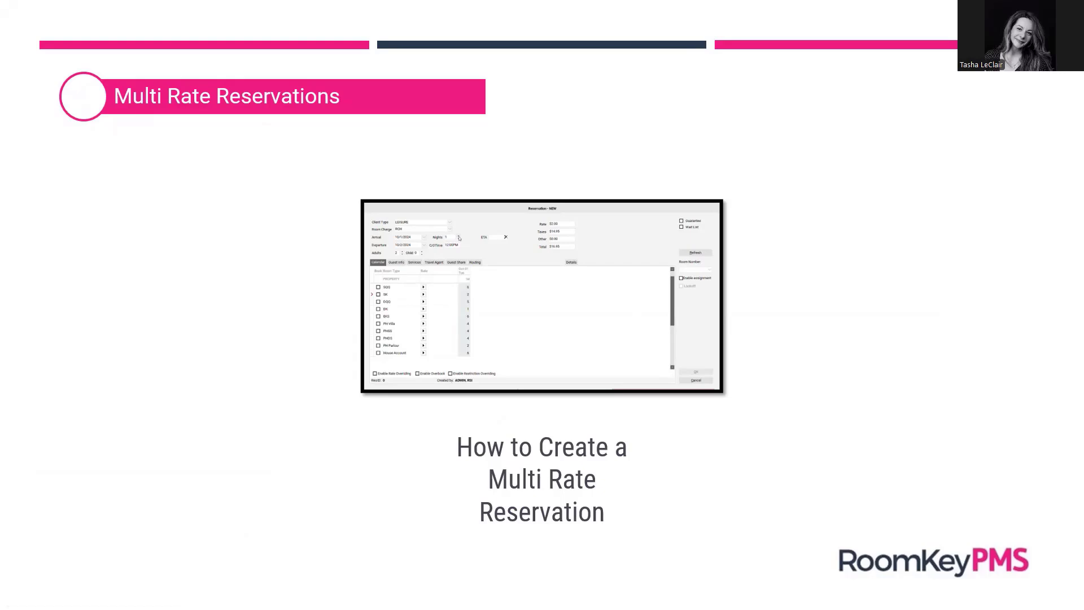
pyautogui.press('Right')
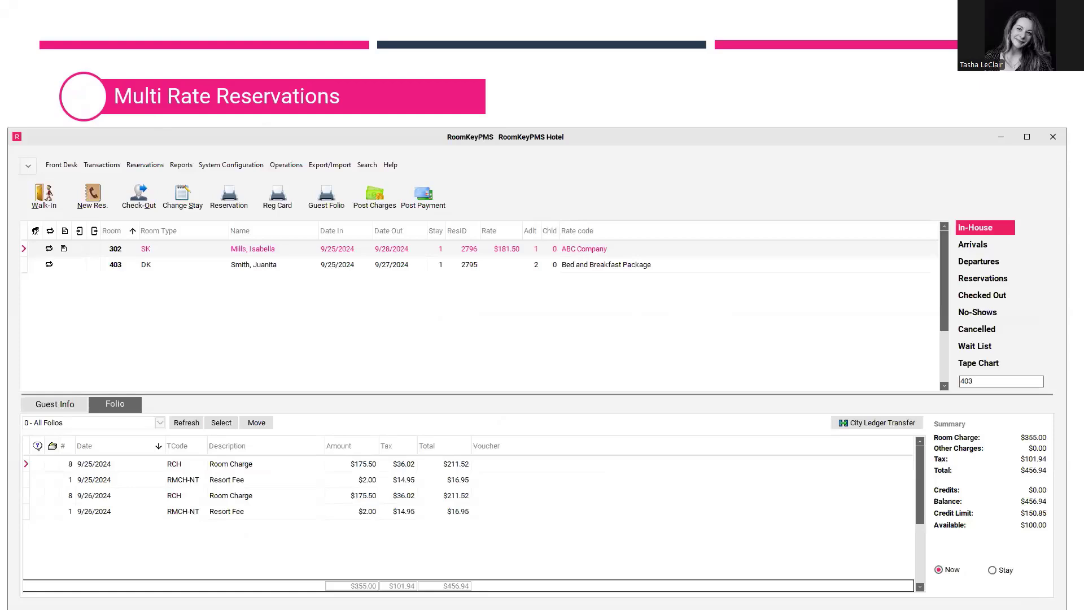
# Step: Sort the reservations list by rate code and open the SK reservation with arrival 10/1/2024 and departure 10/4/2024
pyautogui.click(79, 408)
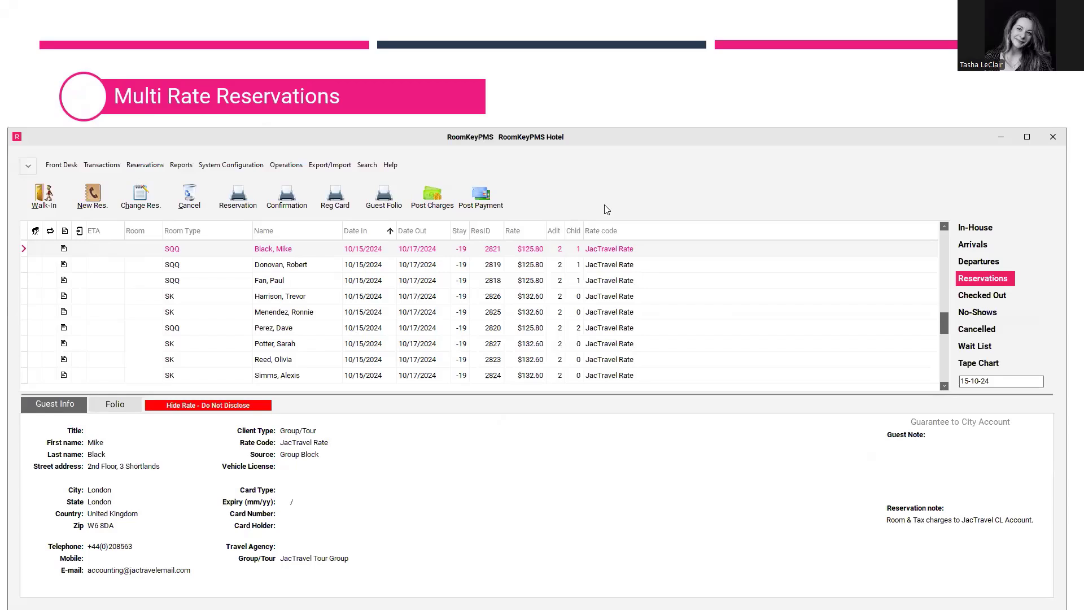
pyautogui.click(617, 232)
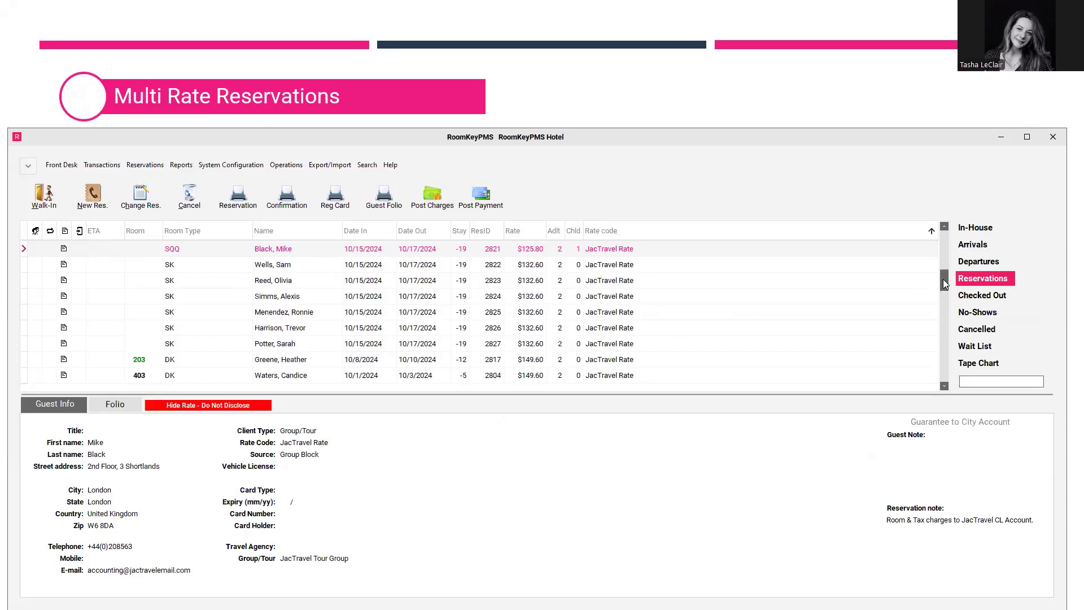
pyautogui.moveTo(943, 279); pyautogui.dragTo(954, 218)
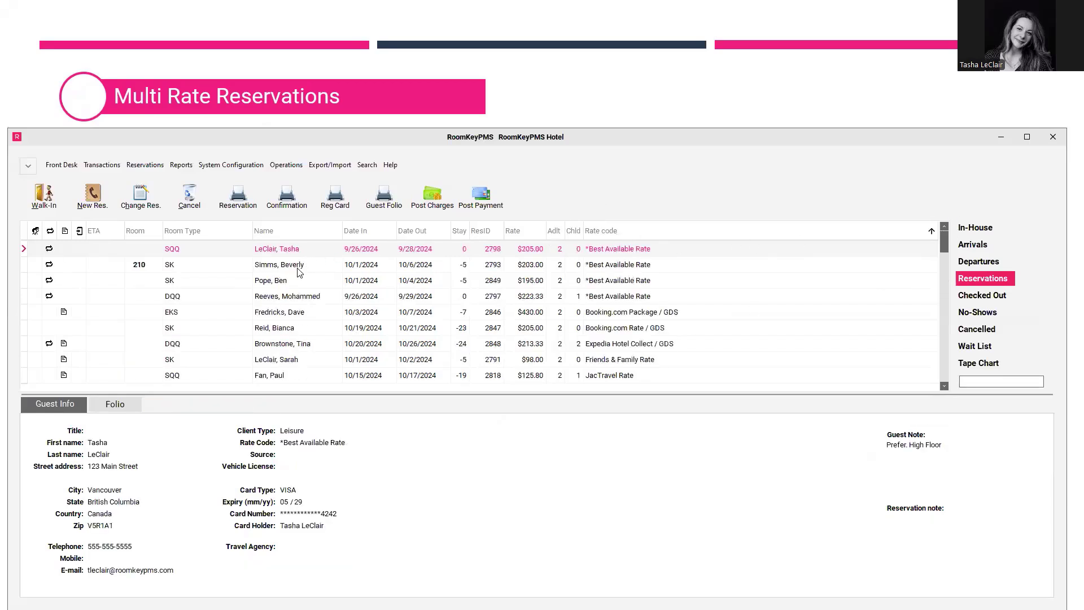
pyautogui.click(292, 283)
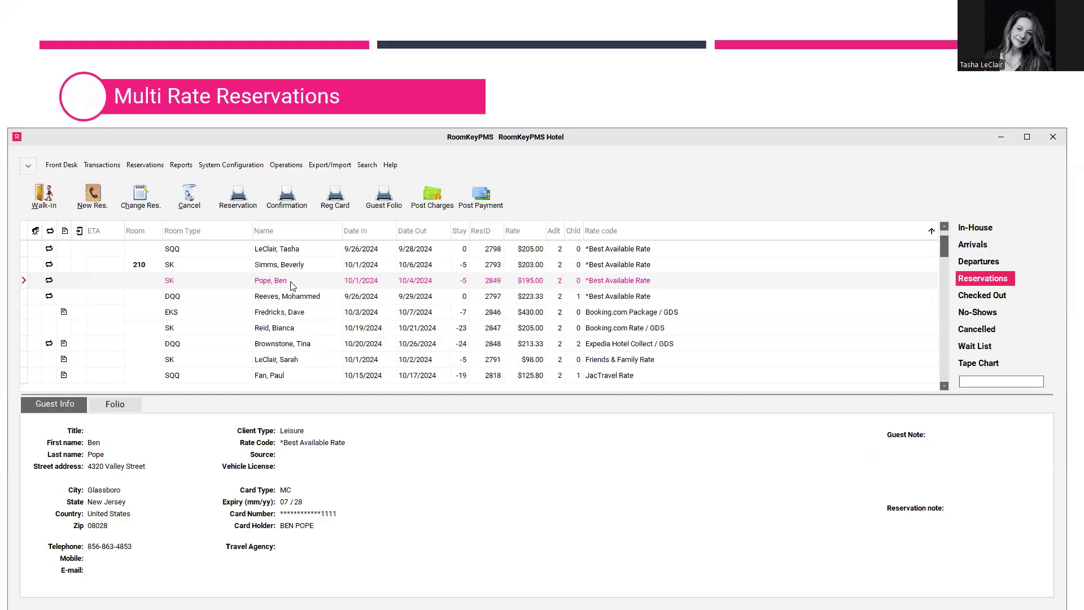
pyautogui.doubleClick(290, 282)
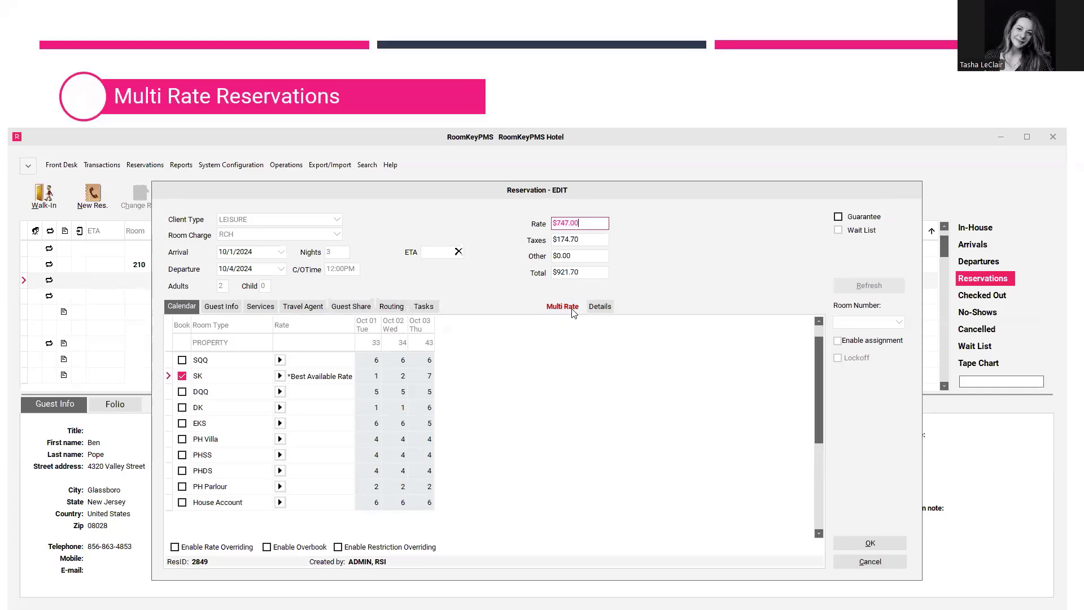
# Step: Review the rate options for the booked SK room type in the multi rate reservation, and close it without saving
pyautogui.click(279, 375)
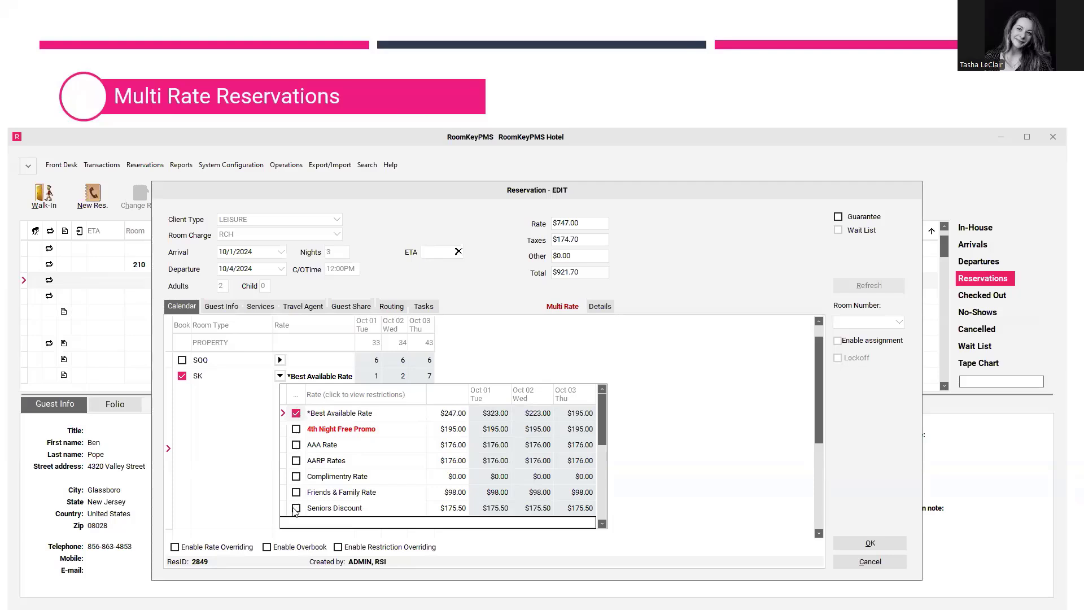
pyautogui.click(298, 398)
pyautogui.click(852, 560)
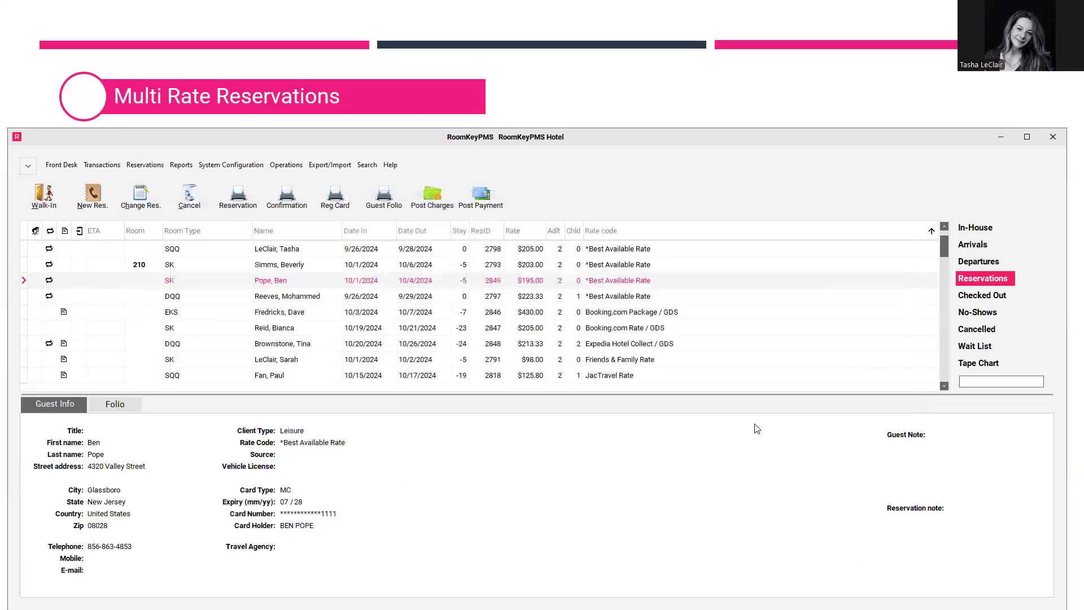
# Step: Show the in-house guests and examine the Room Charge and Bed and Breakfast Package entries in room 403's folio
pyautogui.click(981, 236)
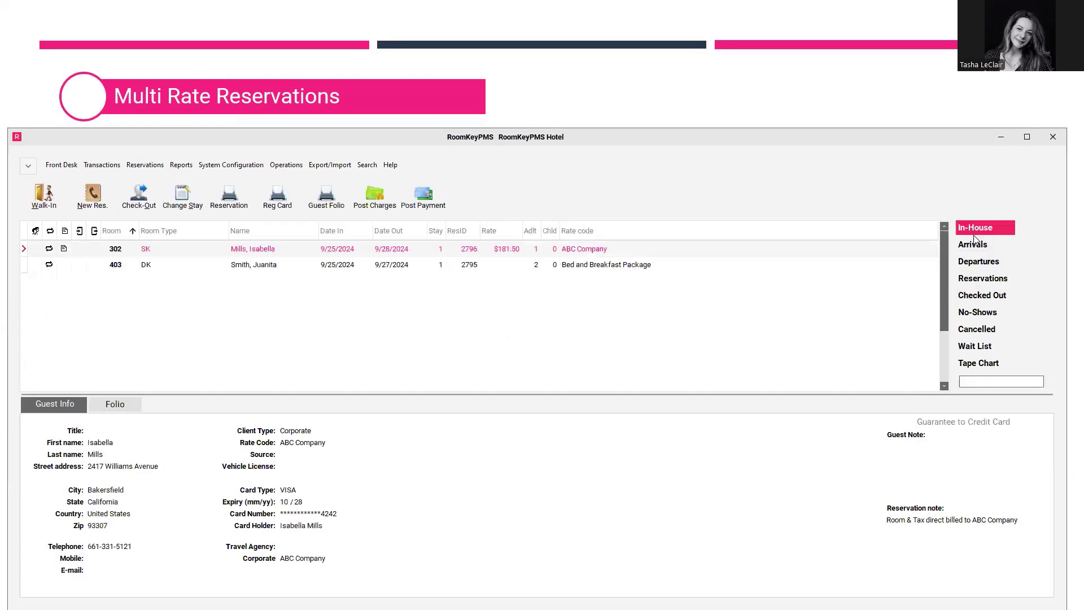
pyautogui.click(257, 265)
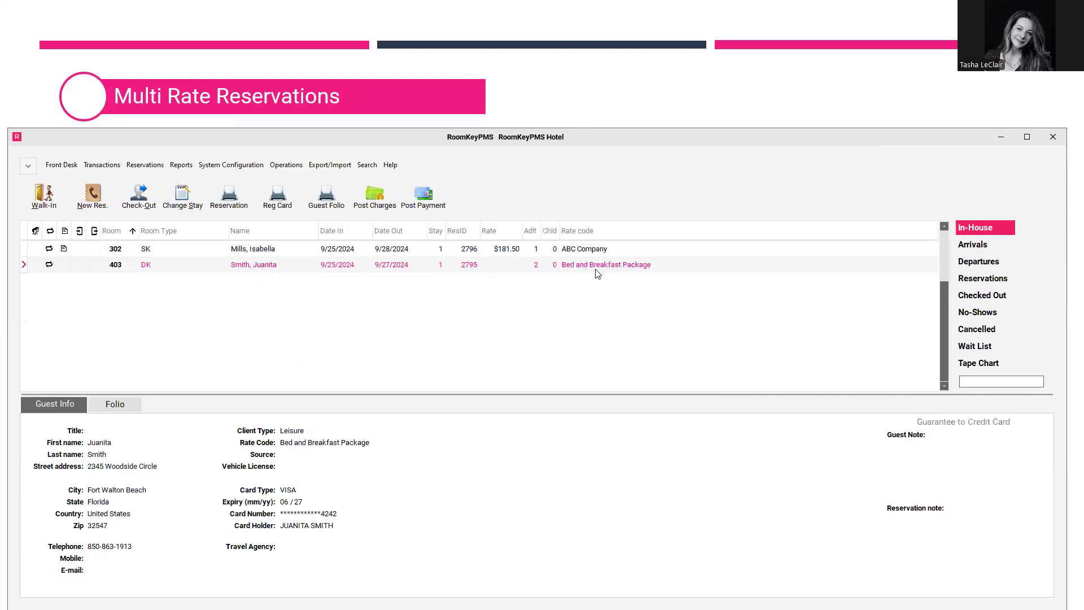
pyautogui.click(130, 410)
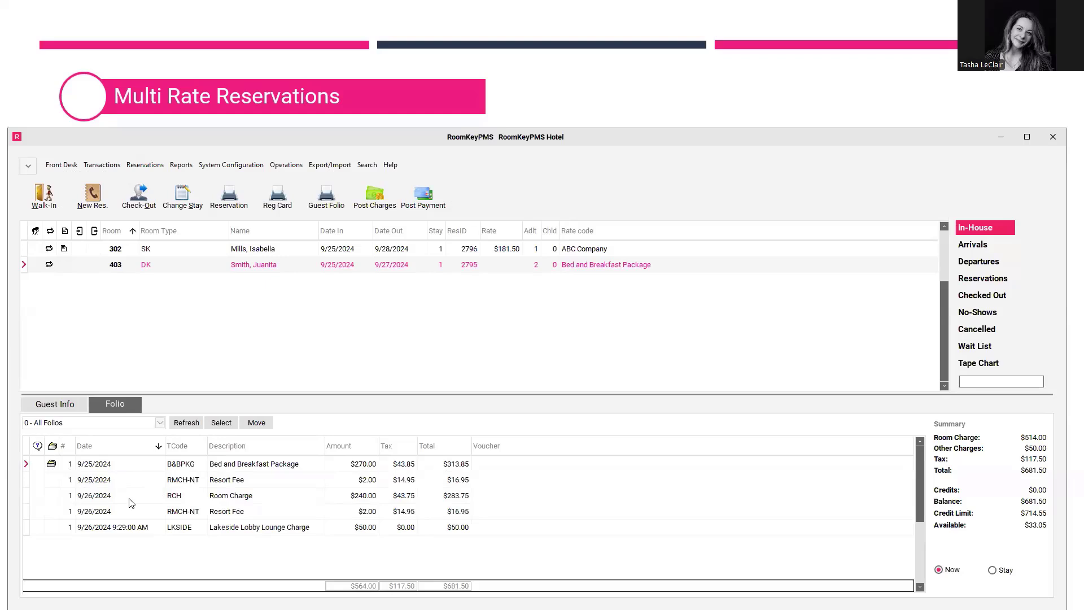
pyautogui.click(271, 503)
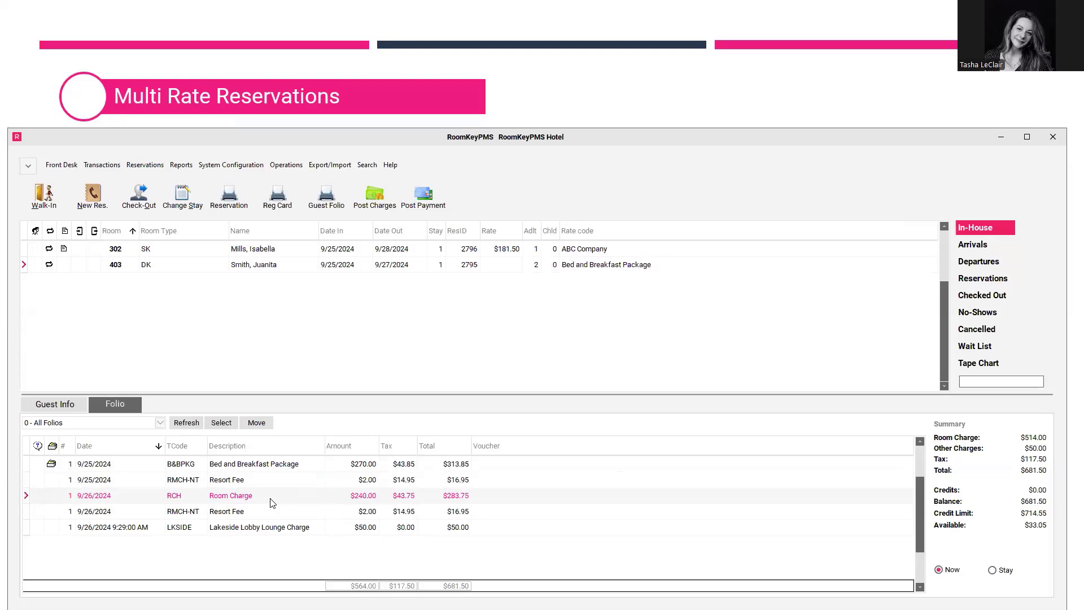
pyautogui.click(371, 466)
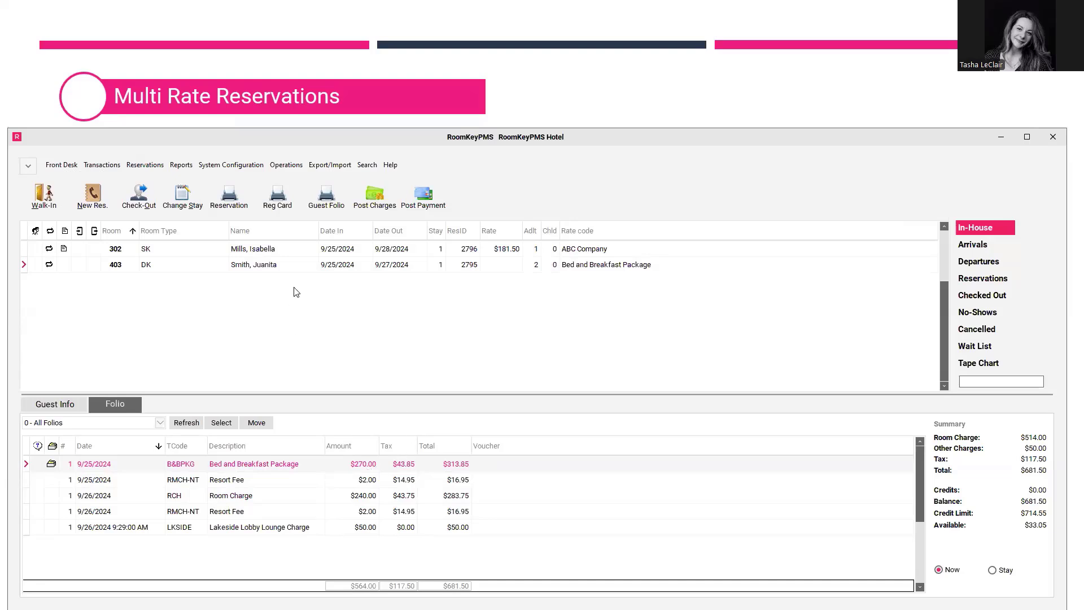
# Step: Open the stay for room 403, review the DK room type's rate options, and close it without saving
pyautogui.click(291, 270)
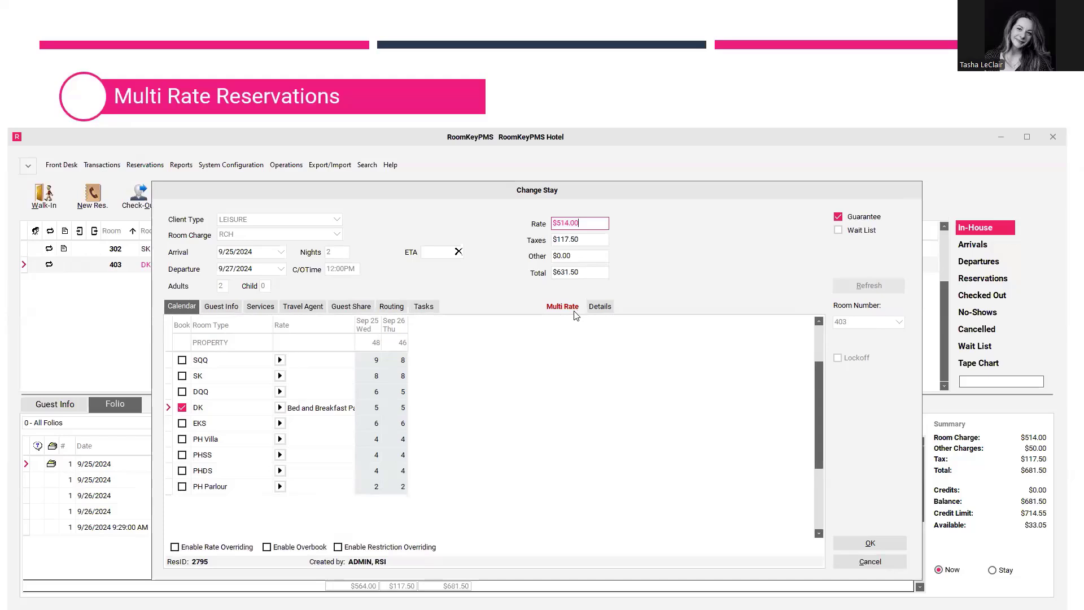
pyautogui.click(280, 408)
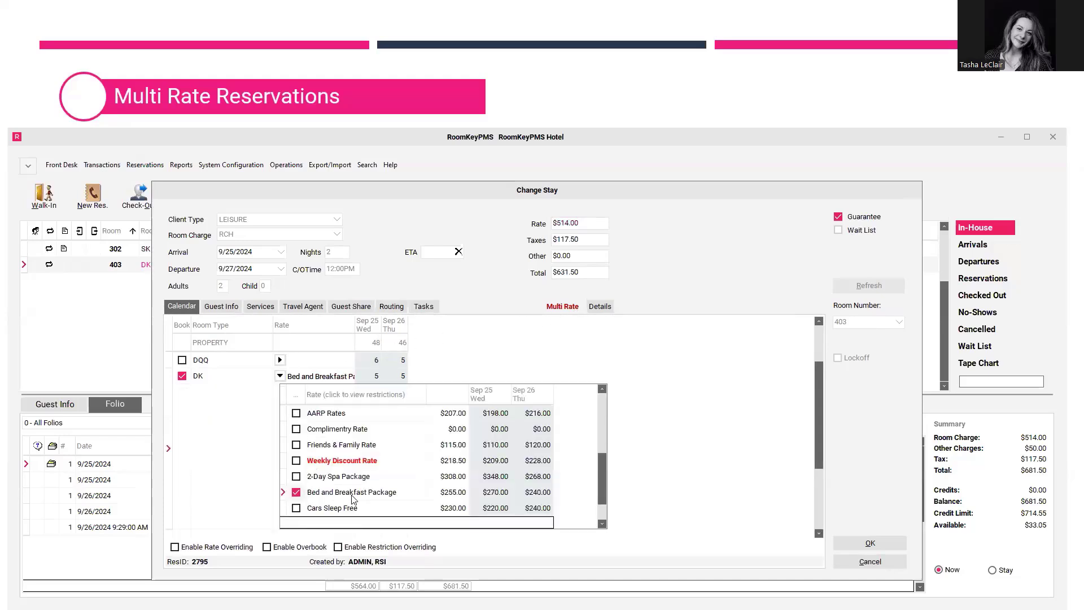
pyautogui.click(298, 401)
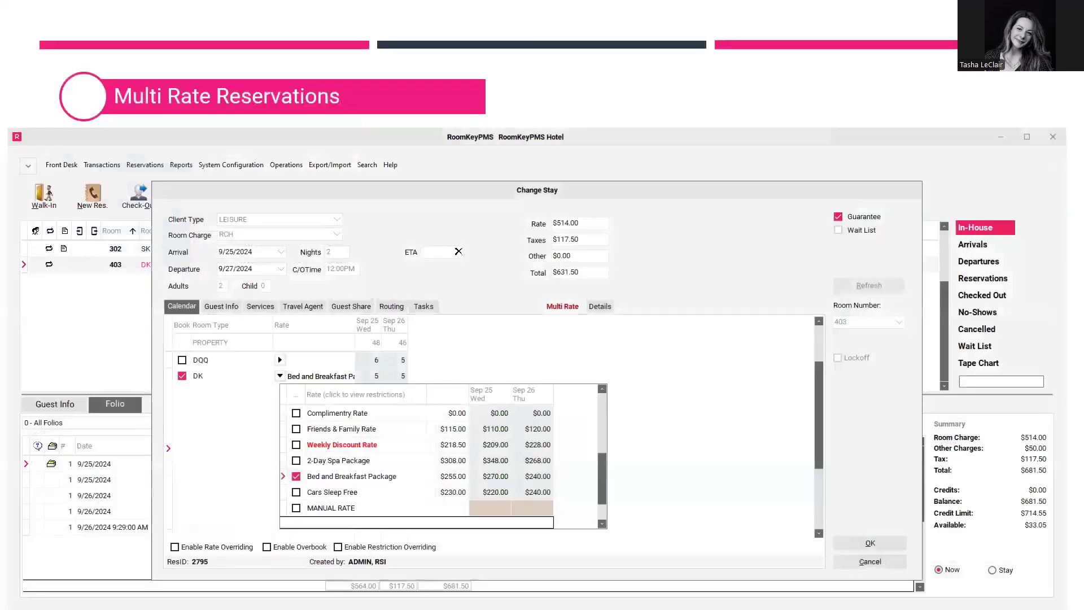
pyautogui.click(870, 560)
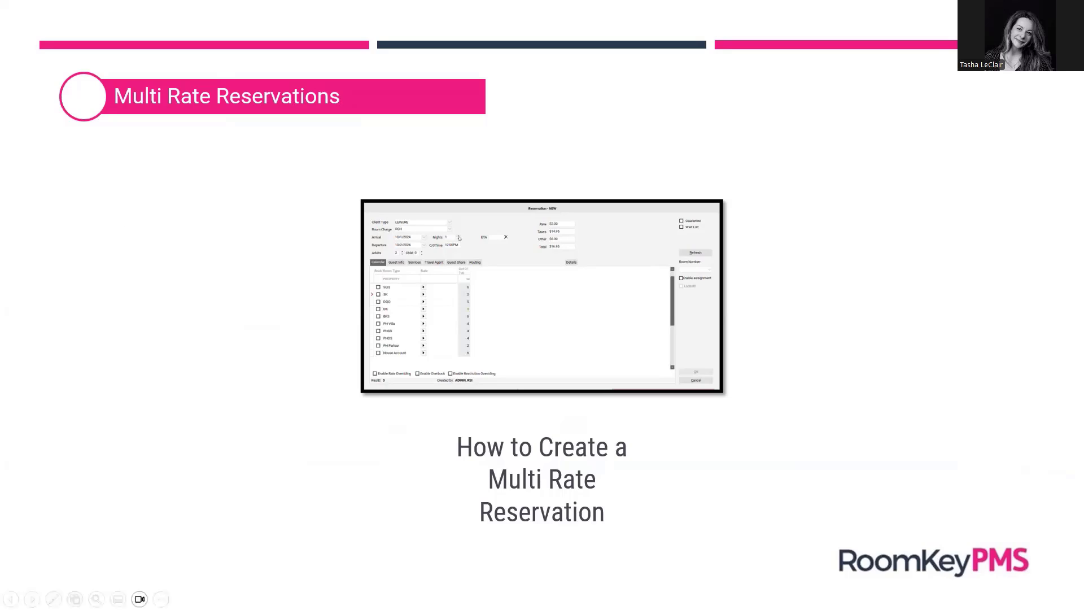
pyautogui.press('Right')
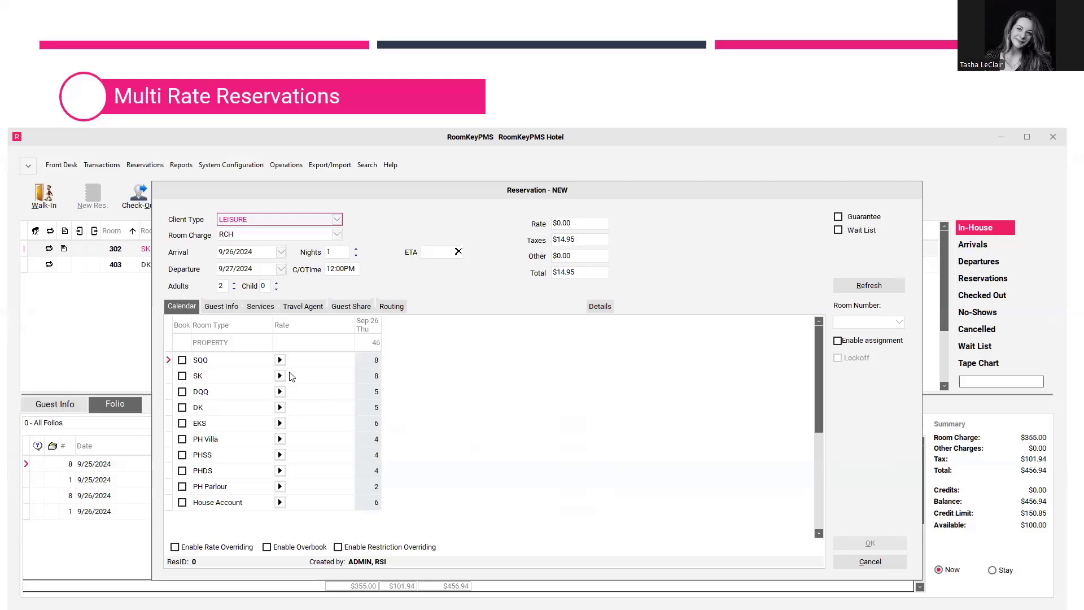
pyautogui.click(897, 561)
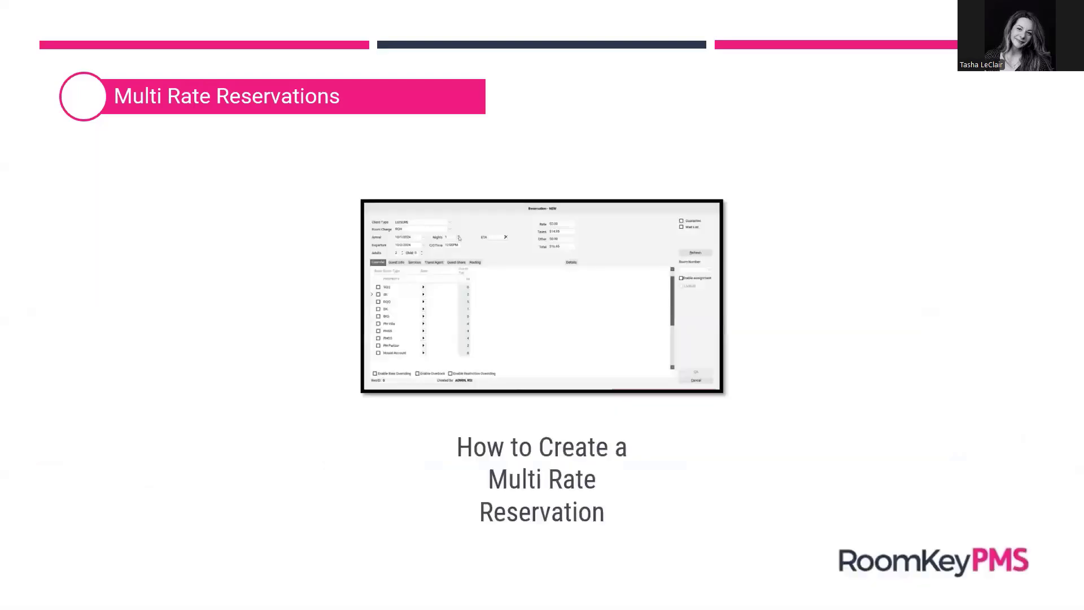
pyautogui.press('Right')
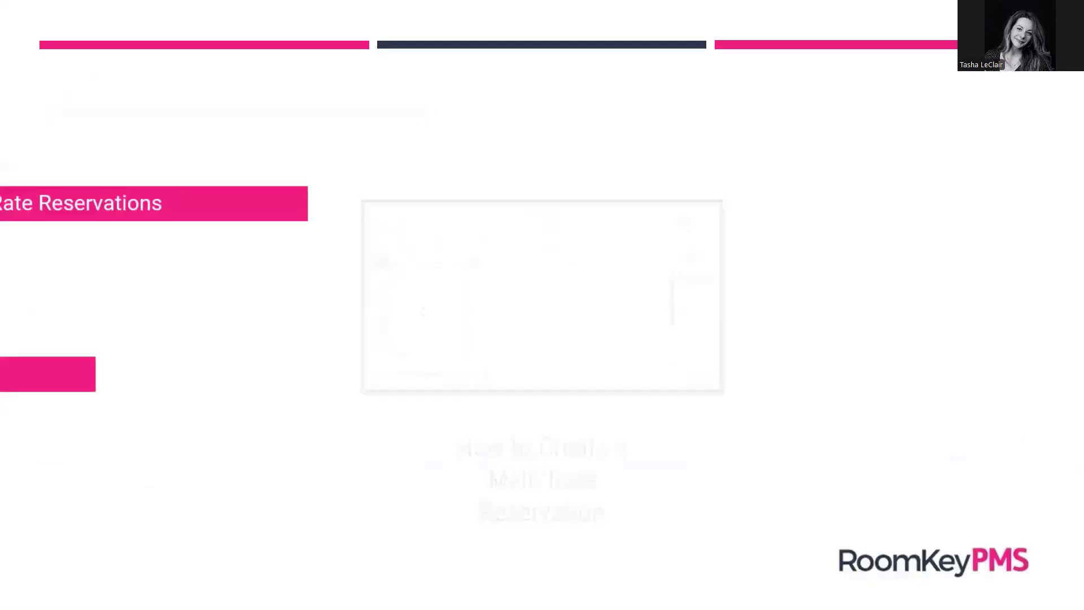